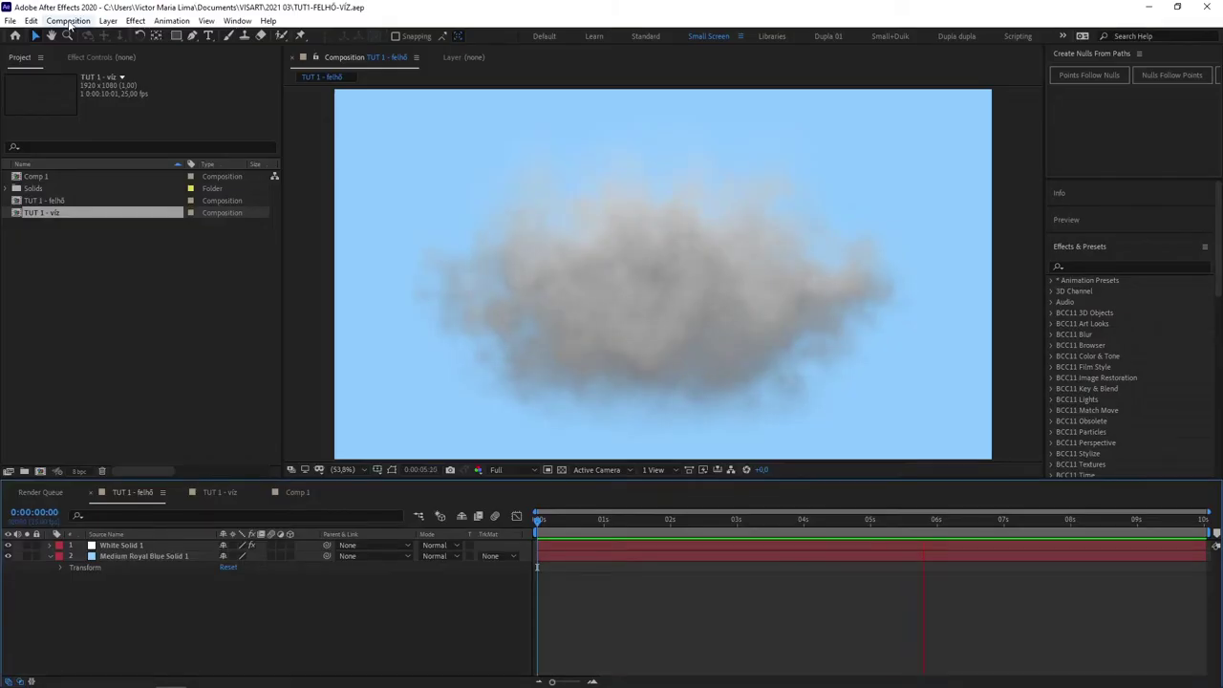
- Create a new 1920×1080 composition named 'felhő 2'
{"action": "left_click", "coordinate": [69, 21]}
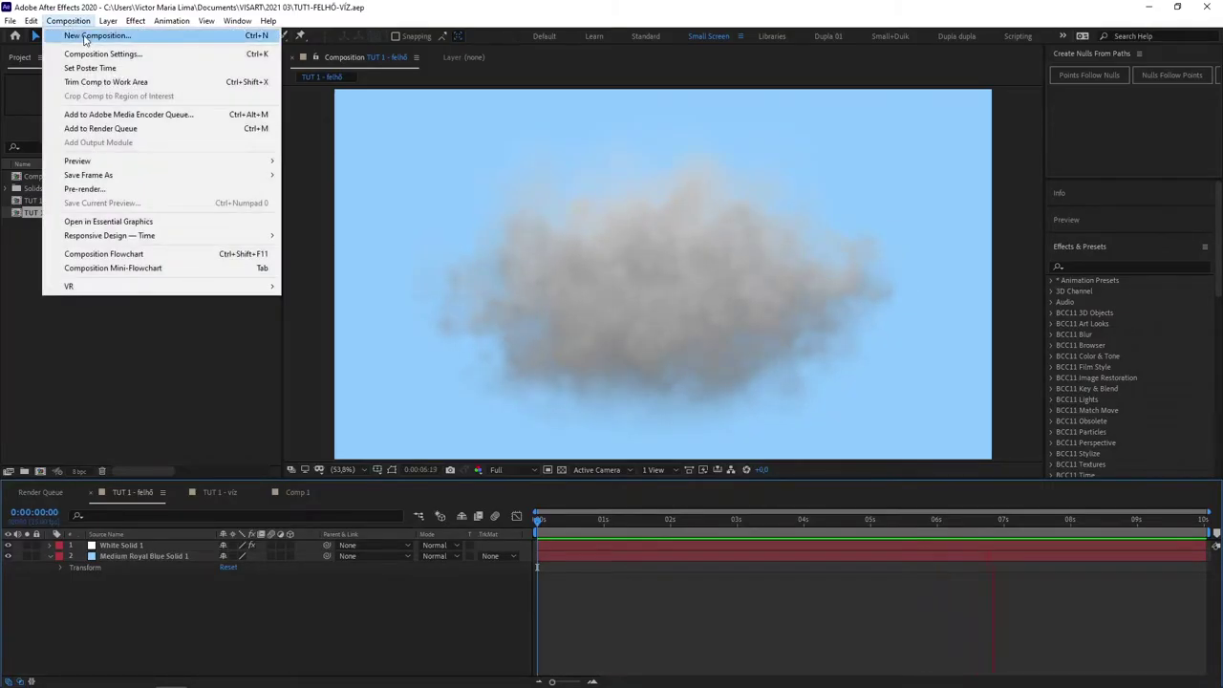
{"action": "left_click", "coordinate": [84, 36]}
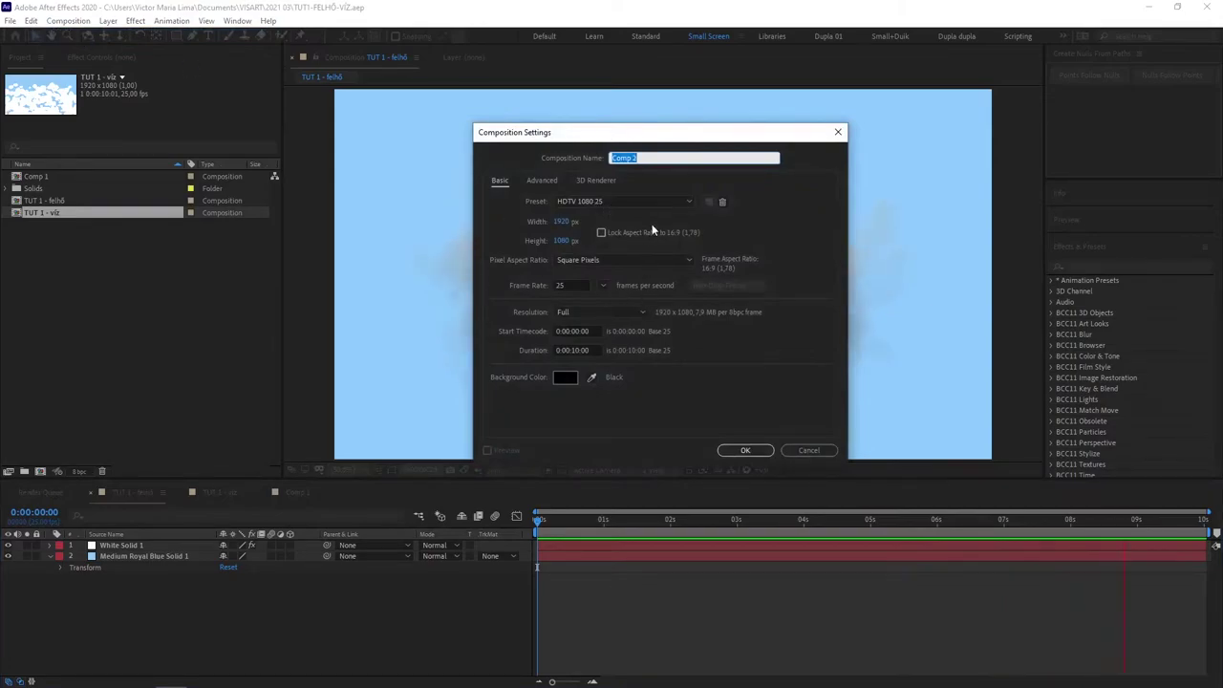
{"action": "type", "text": "felhő"}
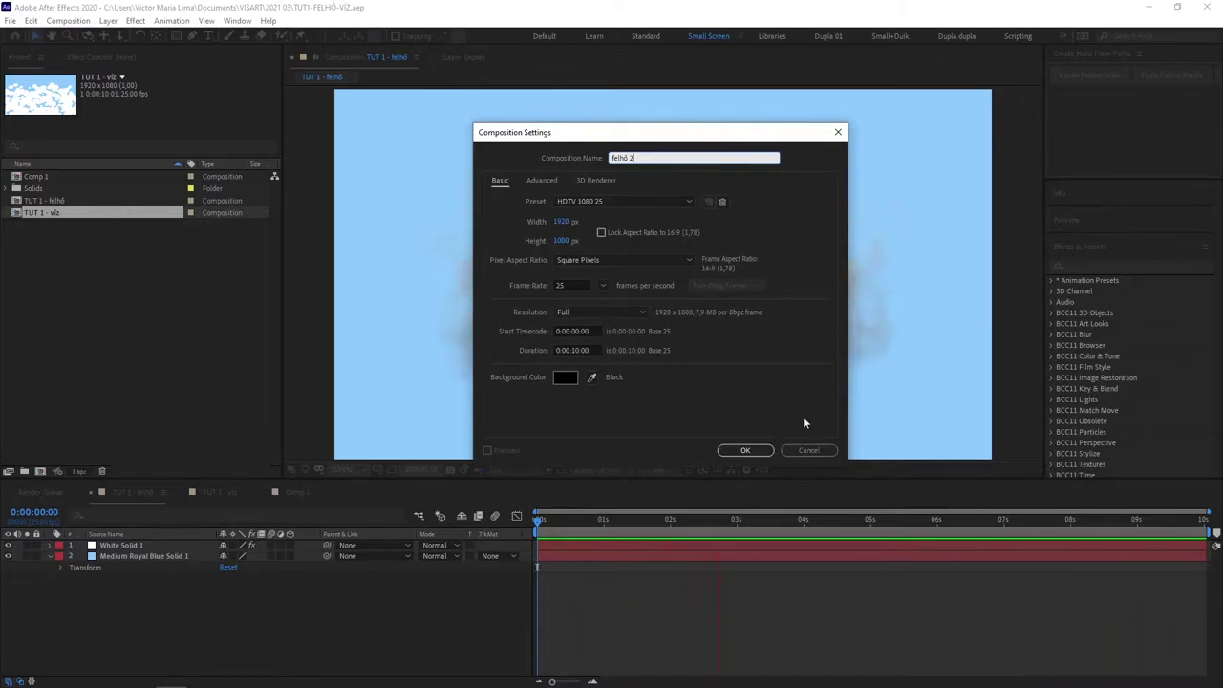
{"action": "left_click", "coordinate": [749, 453]}
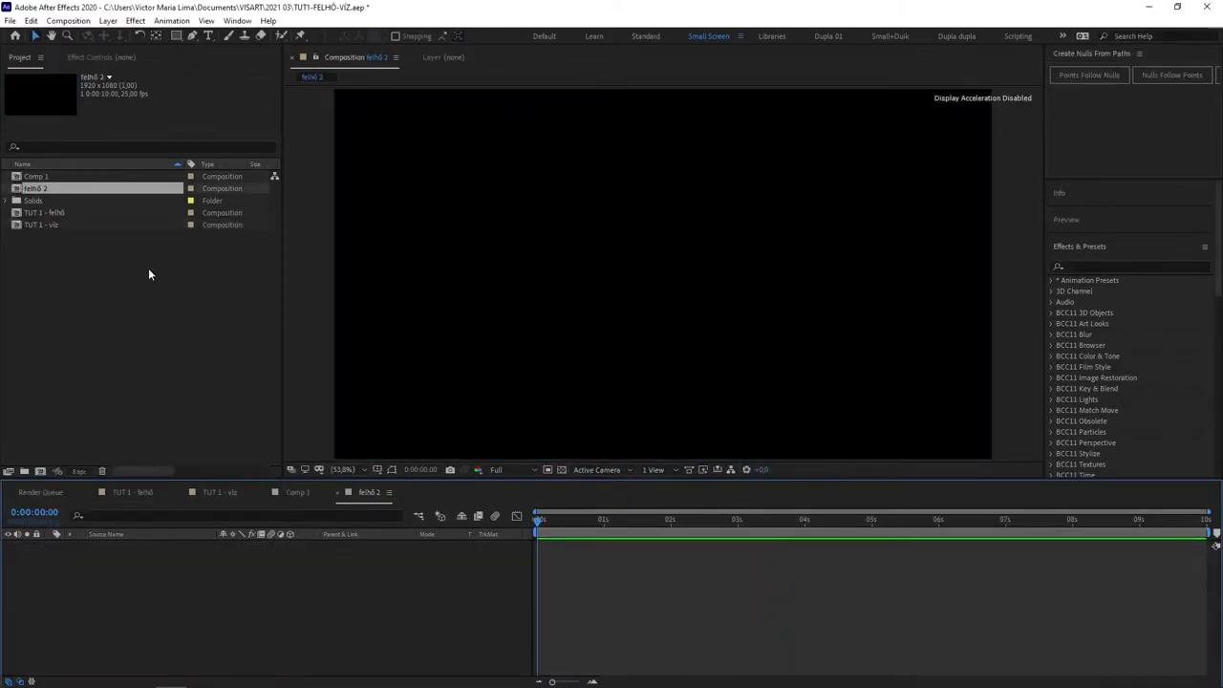
- Turn on the transparency grid so the empty background shows as a checkerboard
{"action": "left_click", "coordinate": [561, 469]}
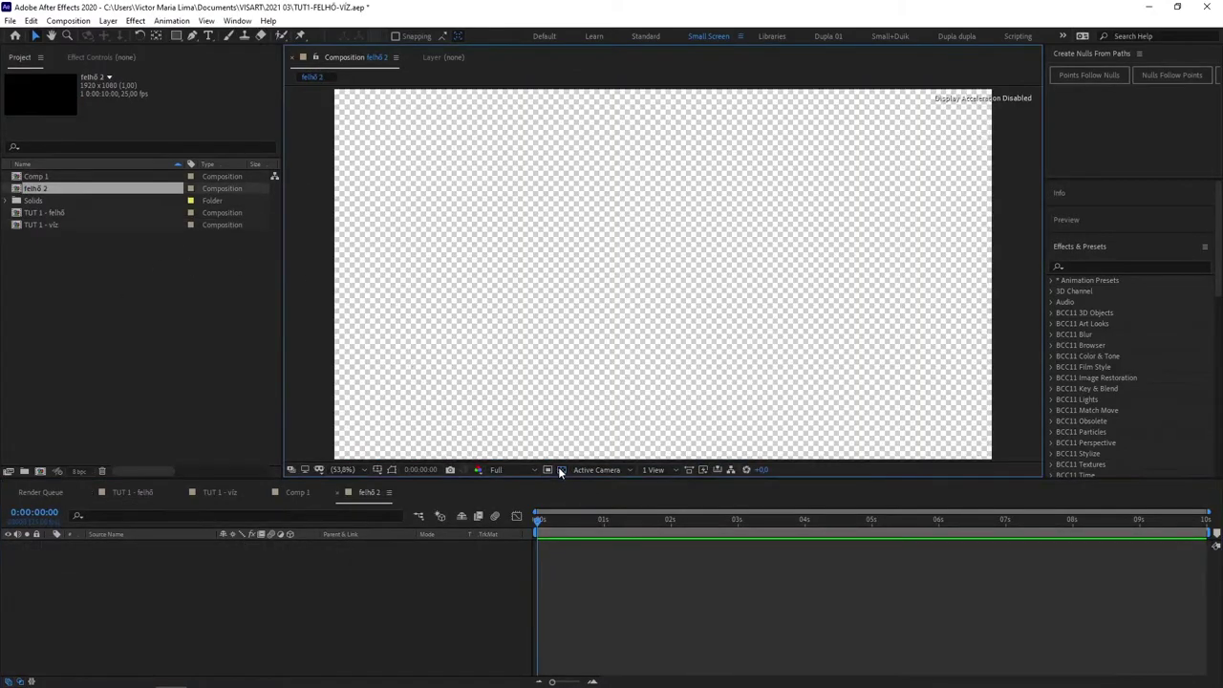
{"action": "left_click", "coordinate": [561, 469]}
{"action": "left_click", "coordinate": [561, 469]}
{"action": "left_click", "coordinate": [561, 470]}
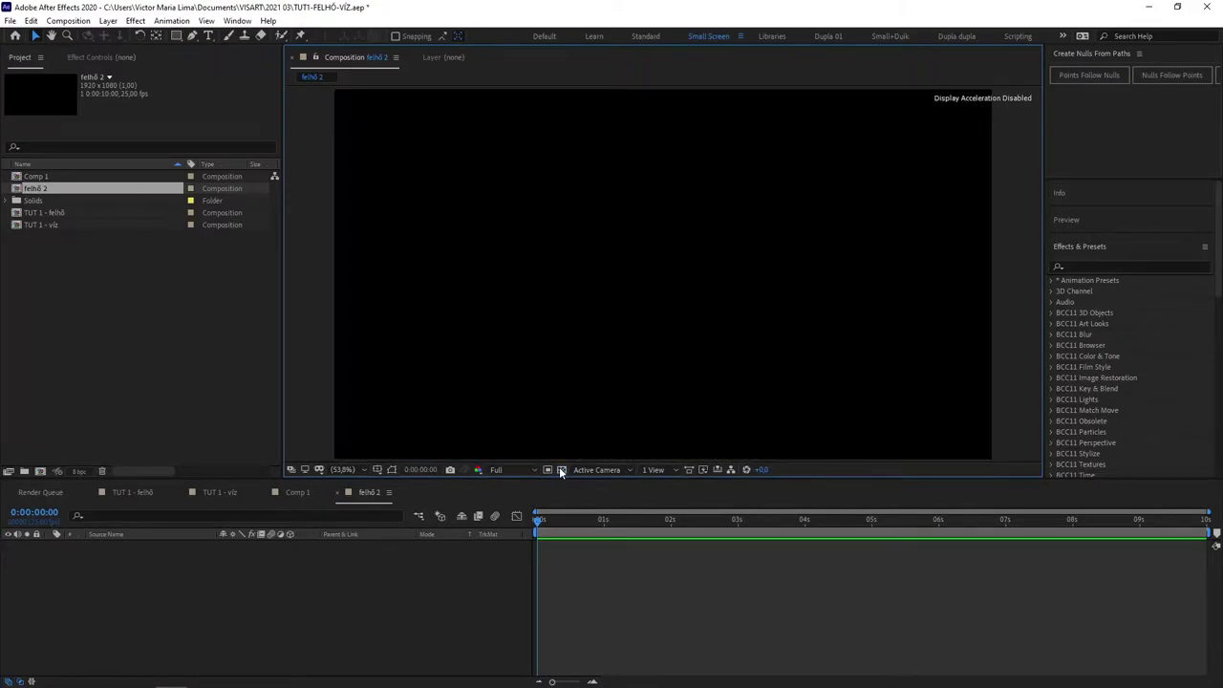
{"action": "left_click", "coordinate": [561, 470]}
{"action": "left_click", "coordinate": [561, 470]}
{"action": "left_click", "coordinate": [561, 469]}
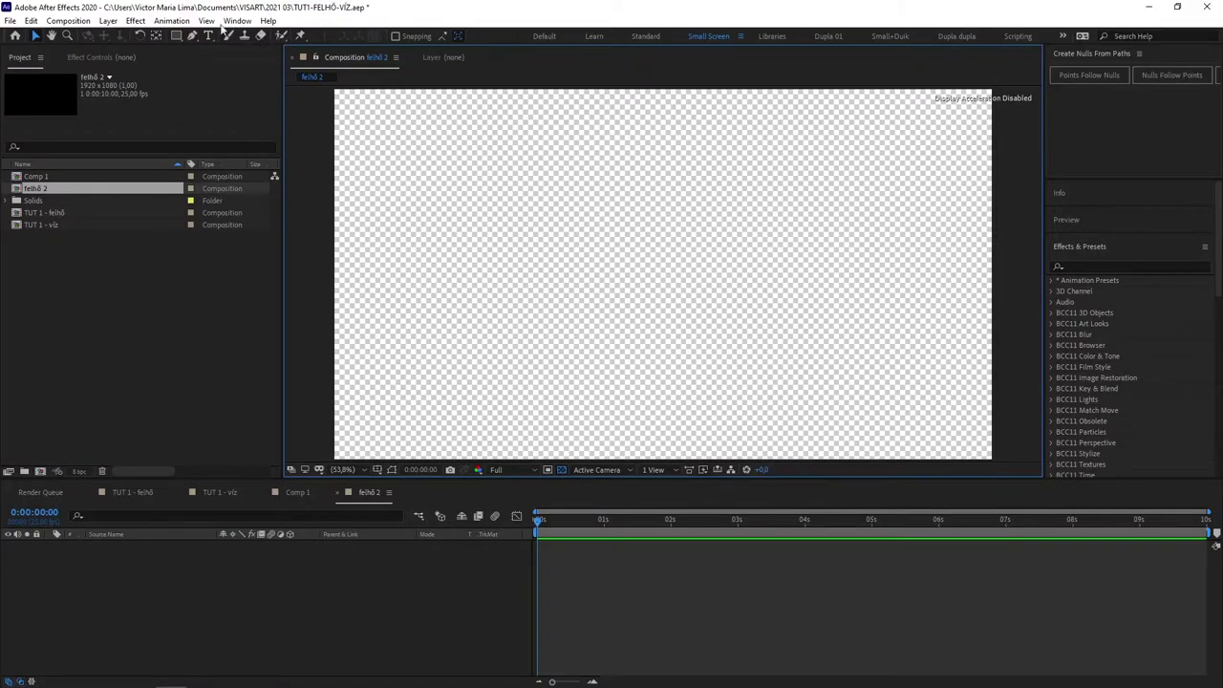
- Add a full-frame FFFFFF white solid layer named 'felhő'
{"action": "left_click", "coordinate": [109, 21]}
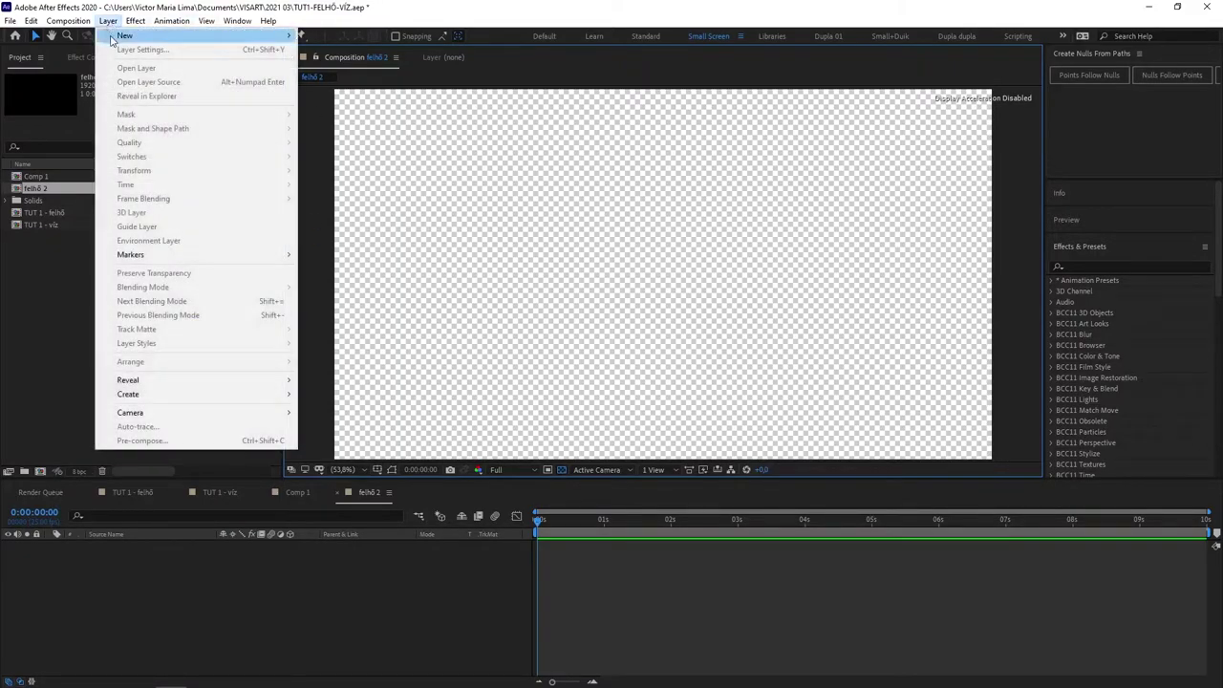
{"action": "mouse_move", "coordinate": [115, 37]}
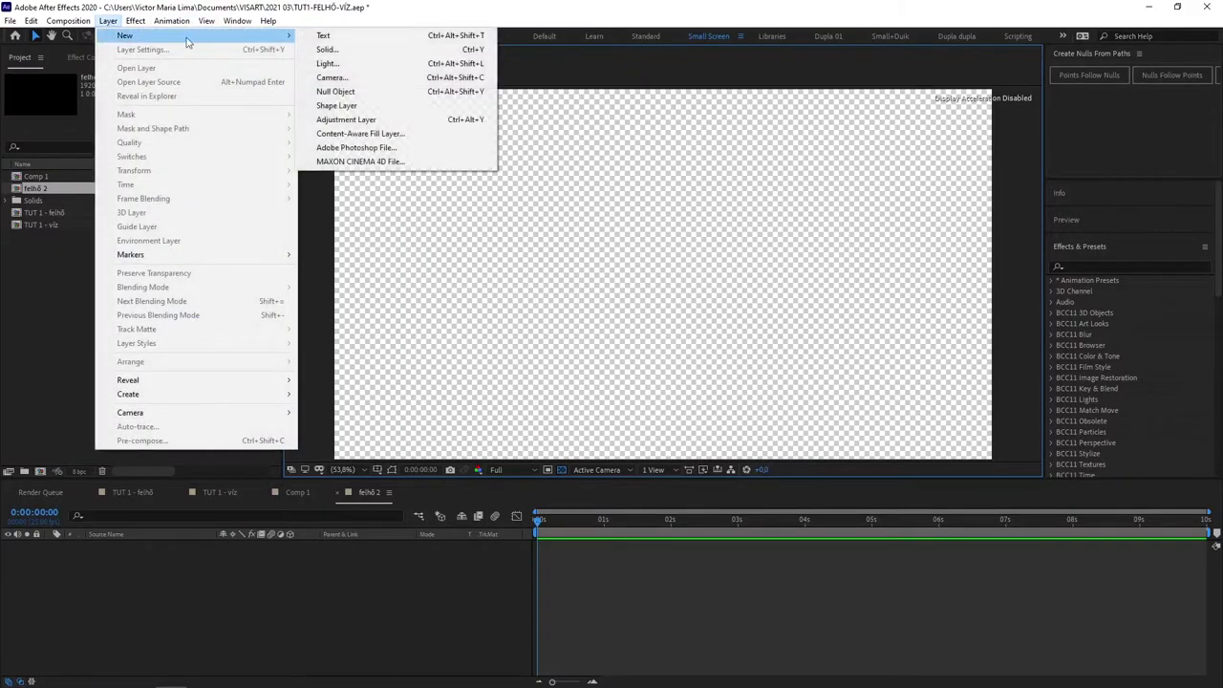
{"action": "left_click", "coordinate": [333, 53]}
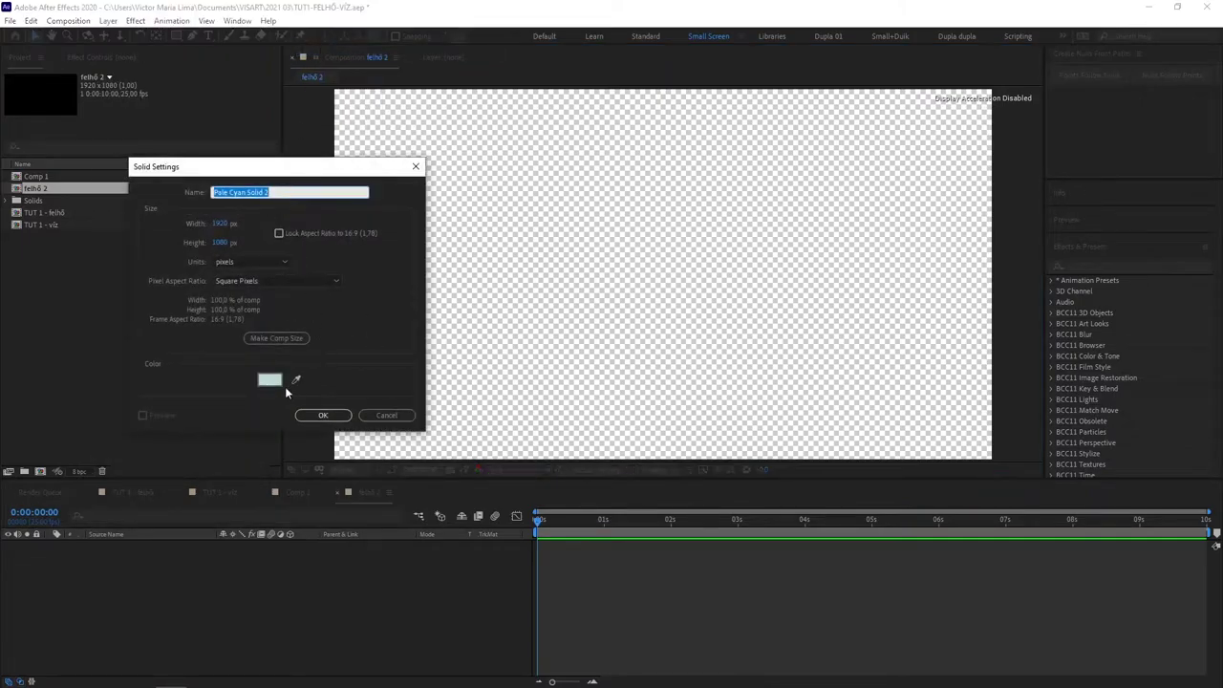
{"action": "left_click", "coordinate": [278, 383]}
{"action": "left_click_drag", "start_coordinate": [919, 343], "coordinate": [900, 365]}
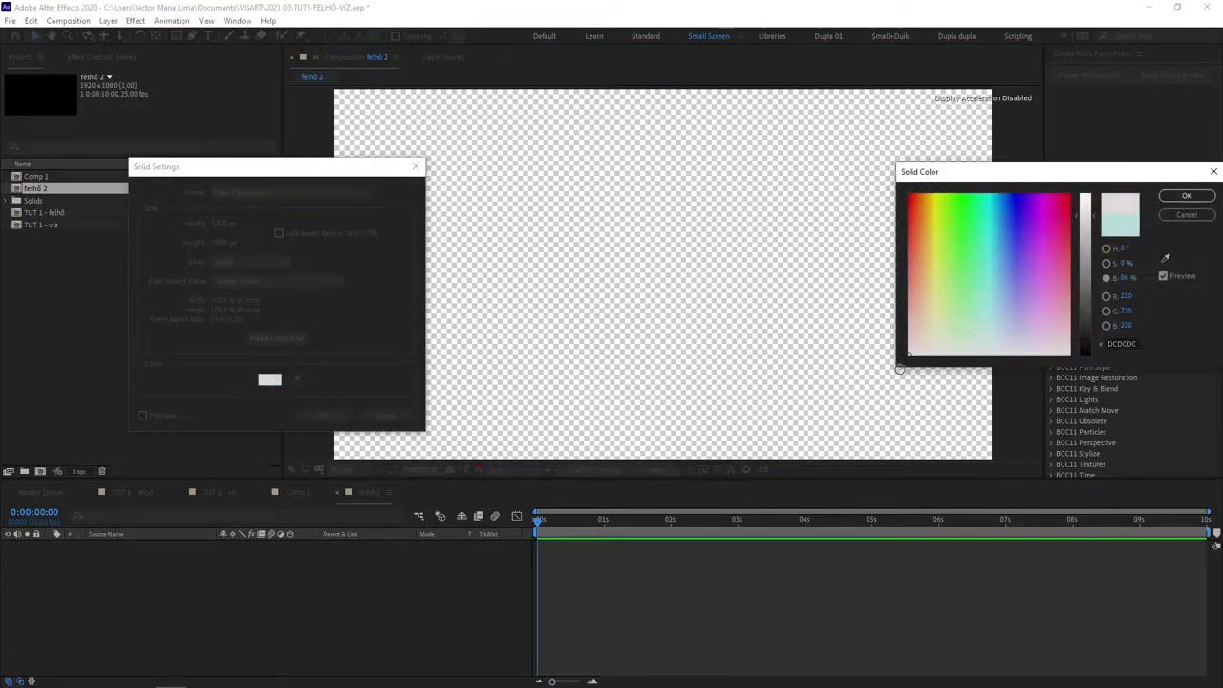
{"action": "left_click", "coordinate": [1092, 194]}
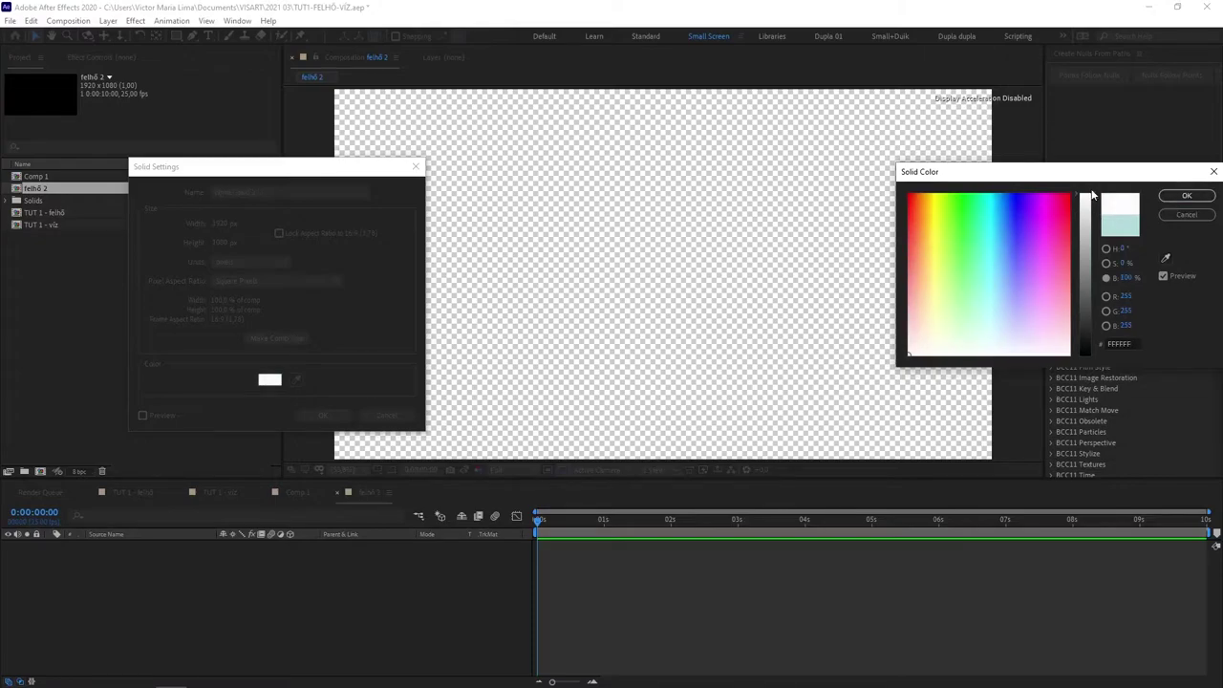
{"action": "left_click", "coordinate": [1187, 198]}
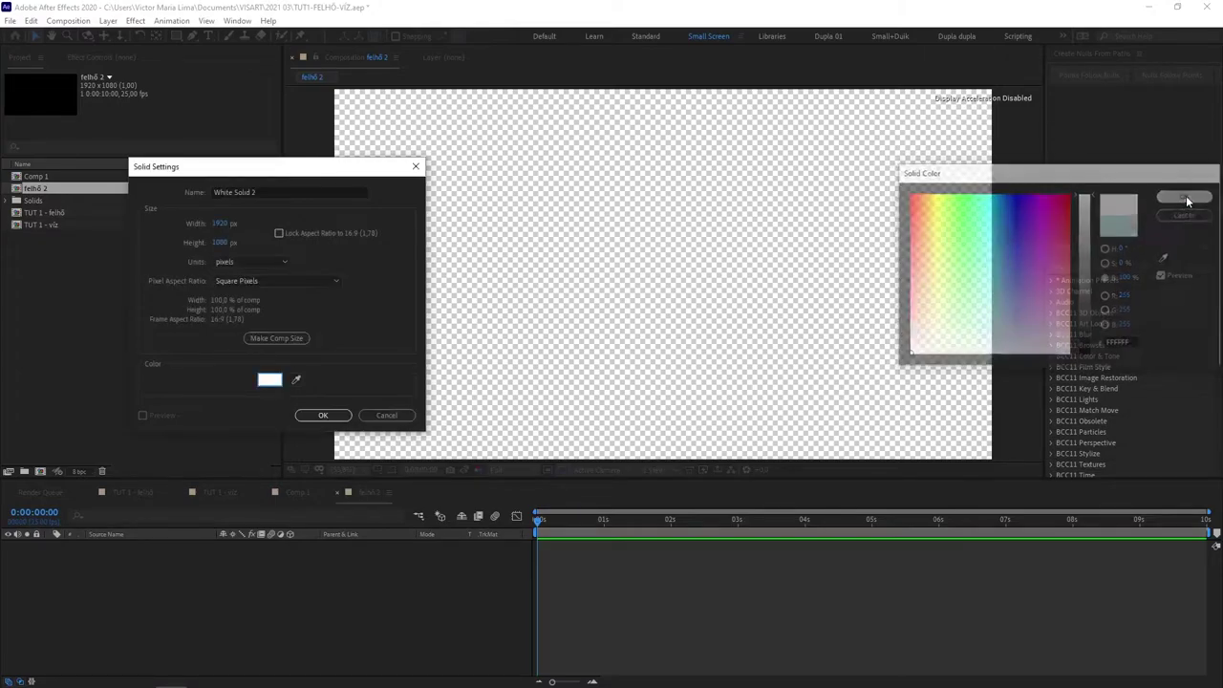
{"action": "left_click", "coordinate": [266, 192]}
{"action": "type", "text": "felhő"}
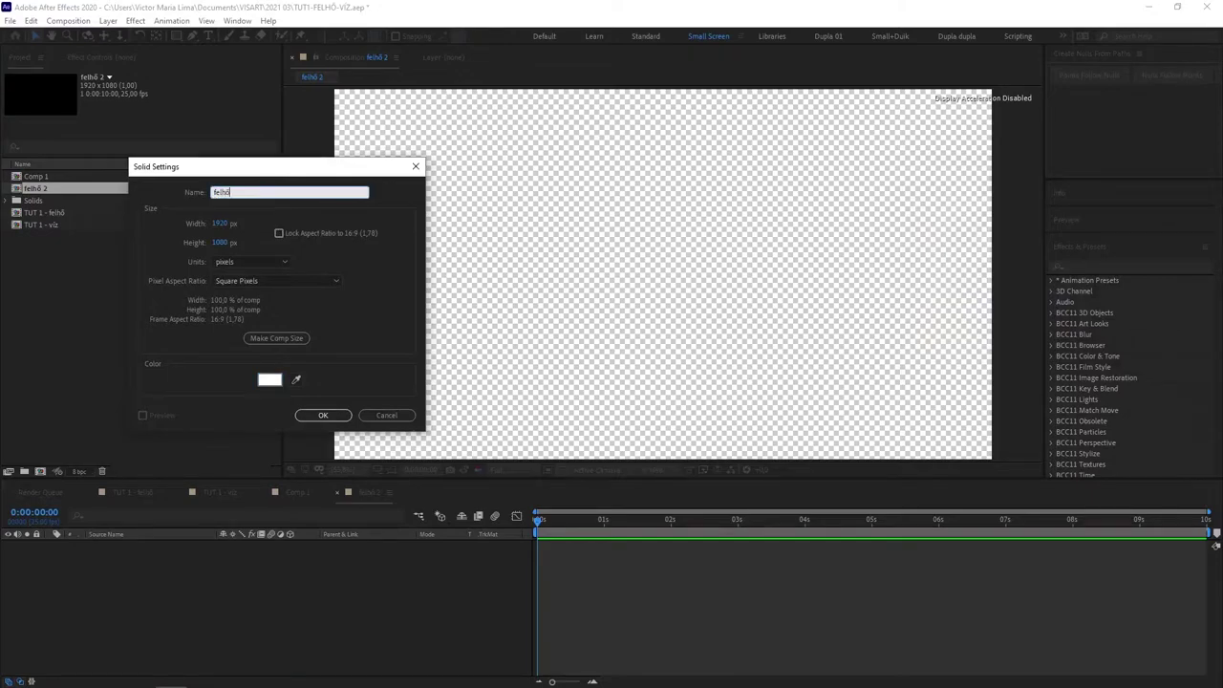
{"action": "key", "text": "Return"}
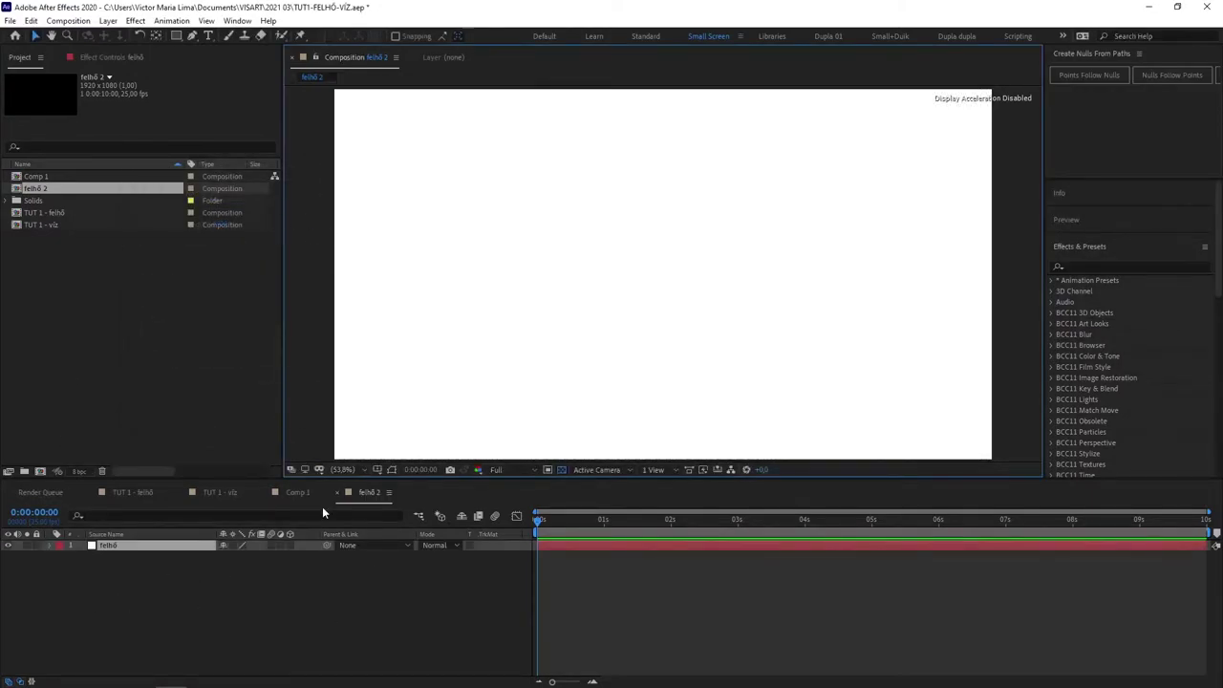
- Draw a large ellipse mask across the felhő solid with the Ellipse Tool
{"action": "left_click", "coordinate": [176, 36]}
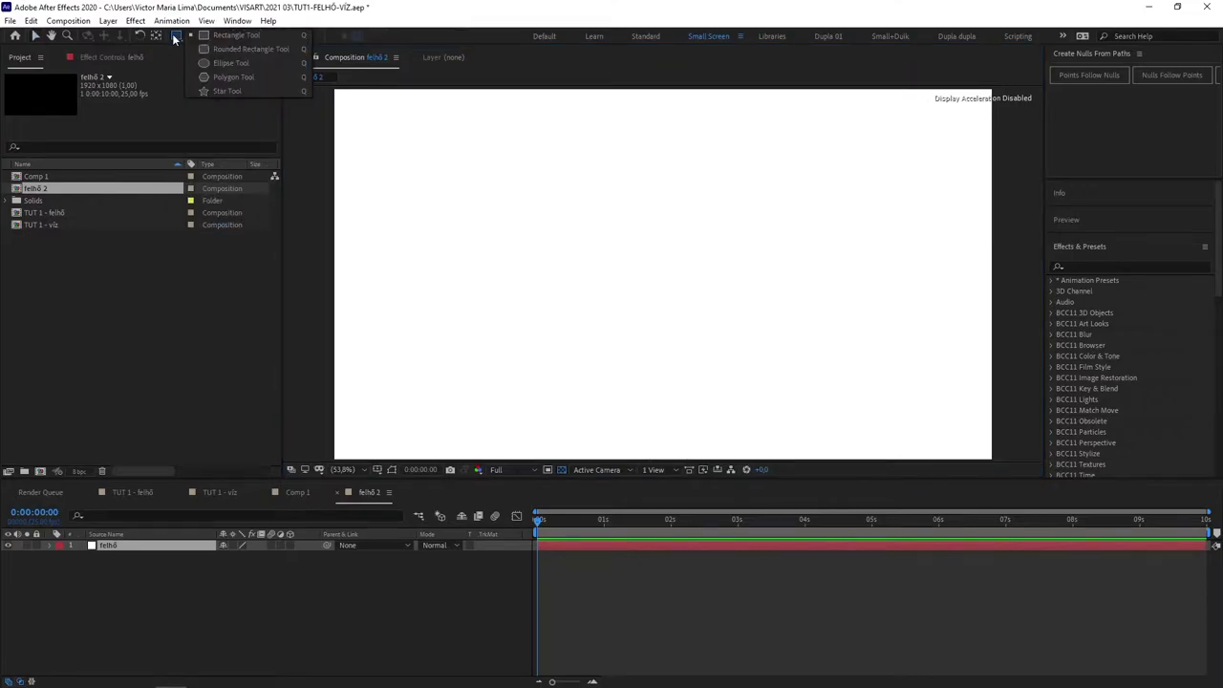
{"action": "left_click", "coordinate": [226, 62]}
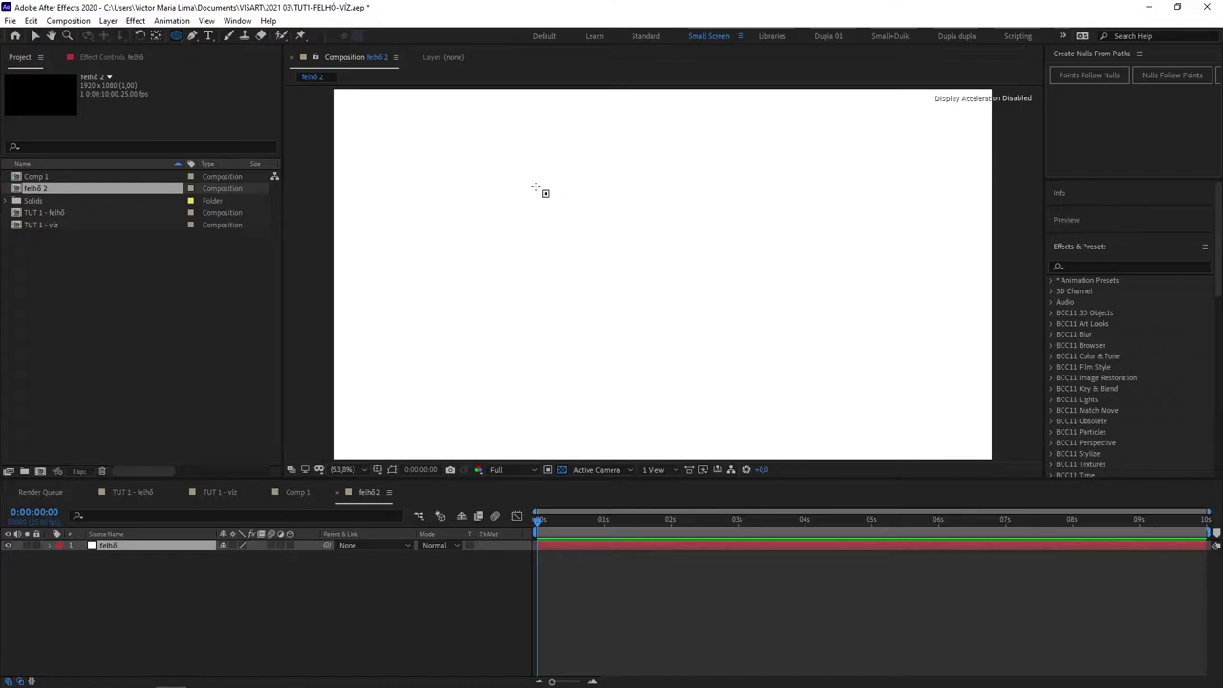
{"action": "mouse_move", "coordinate": [423, 159]}
{"action": "left_mouse_down"}
{"action": "mouse_move", "coordinate": [635, 301]}
{"action": "mouse_move", "coordinate": [900, 388]}
{"action": "left_mouse_up"}
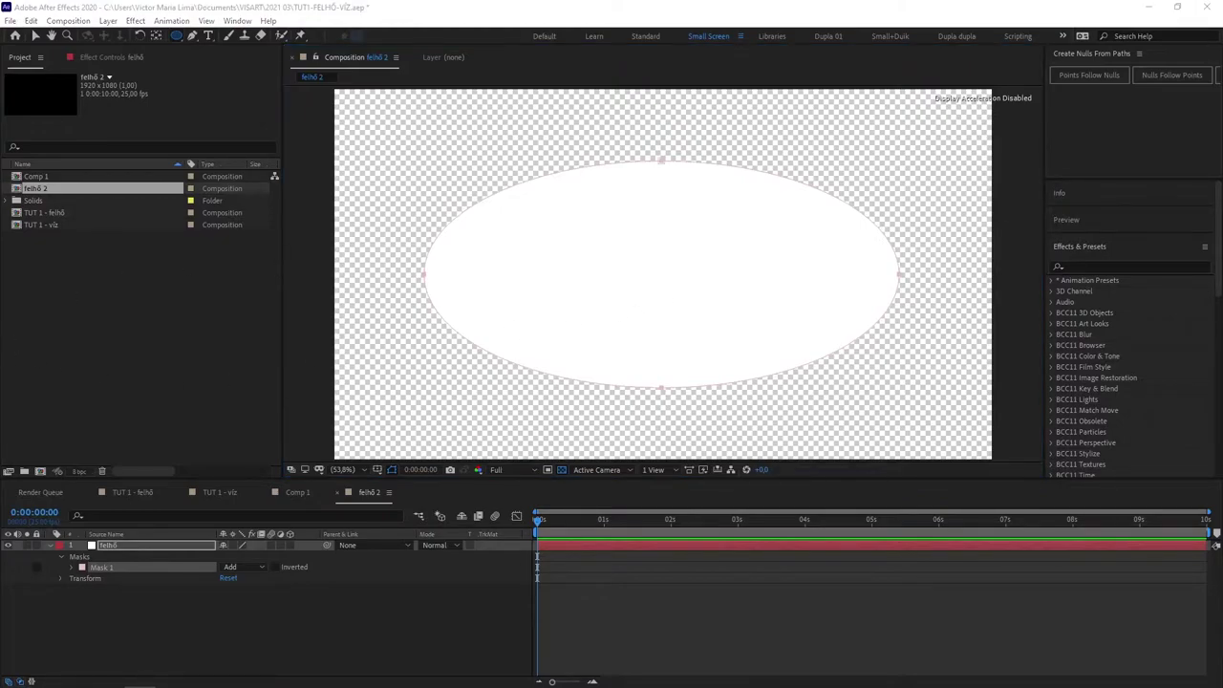
- Set Mask 1's feather to 200 pixels
{"action": "left_click", "coordinate": [72, 567]}
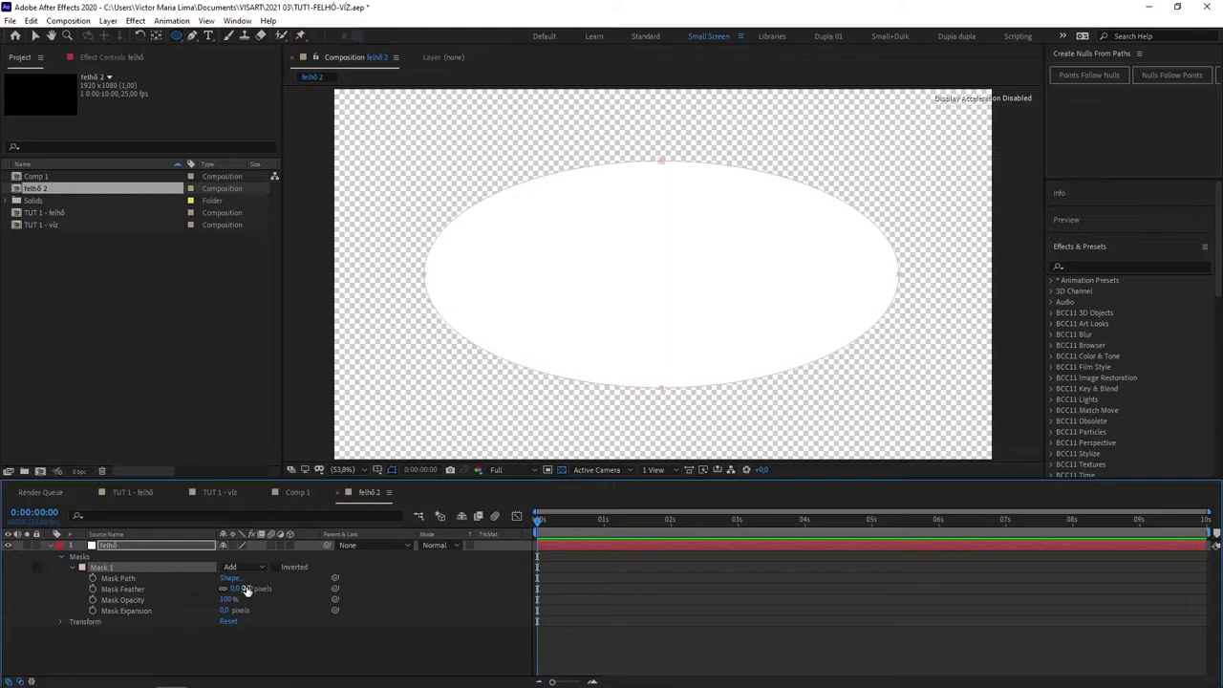
{"action": "left_click_drag", "start_coordinate": [246, 589], "coordinate": [313, 579]}
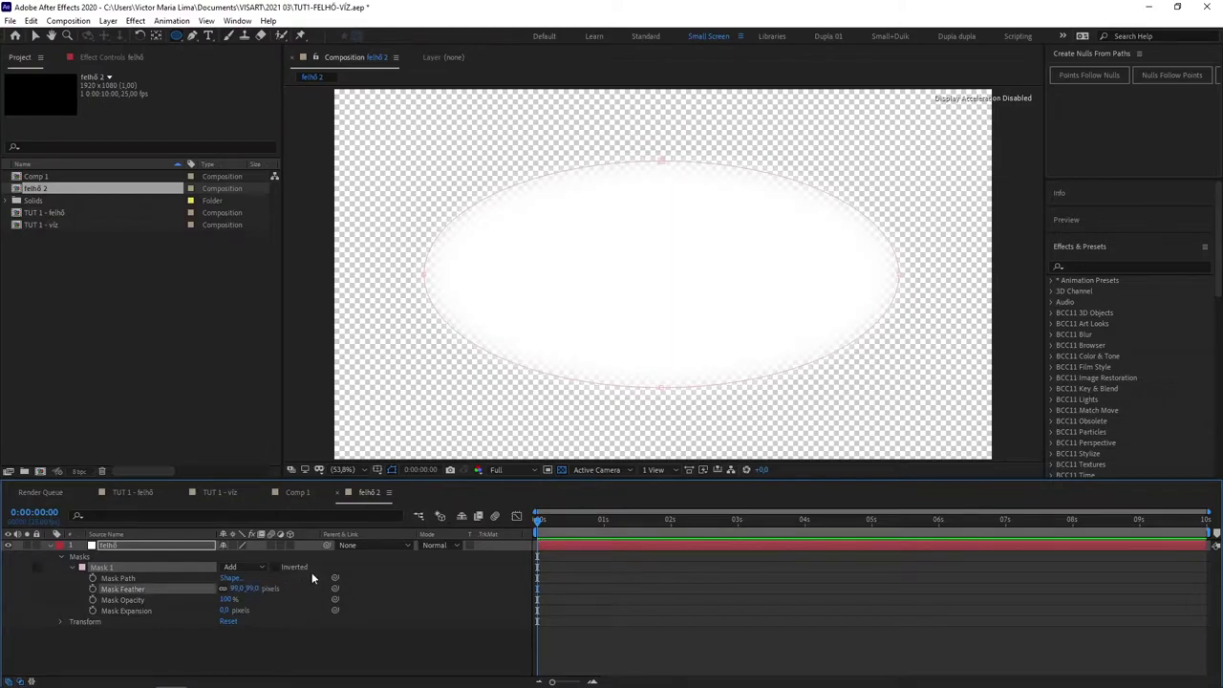
{"action": "left_click", "coordinate": [561, 471]}
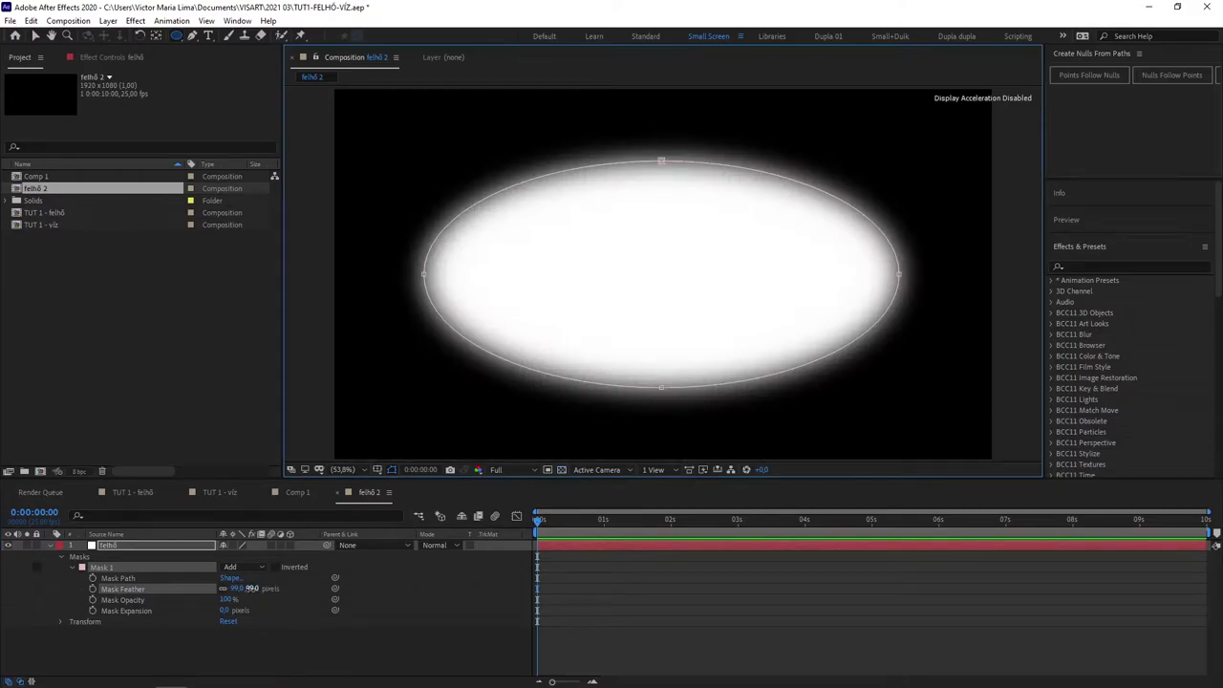
{"action": "left_click_drag", "start_coordinate": [250, 590], "coordinate": [317, 590]}
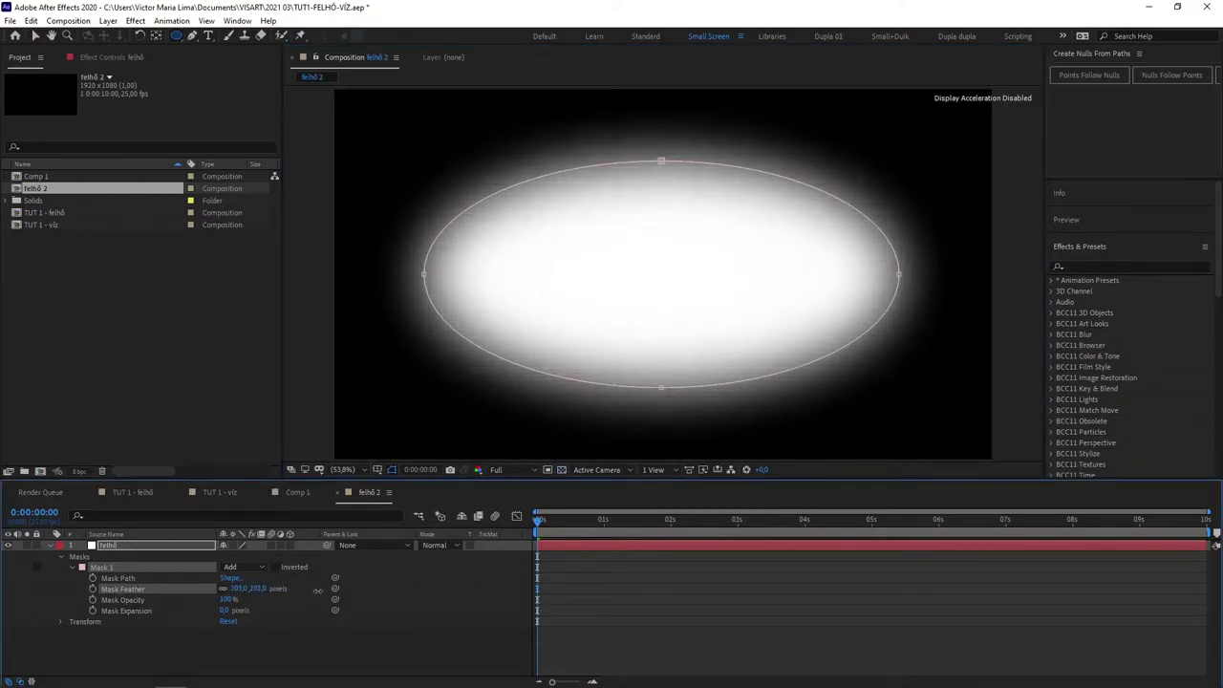
{"action": "left_click", "coordinate": [264, 589]}
{"action": "type", "text": "200"}
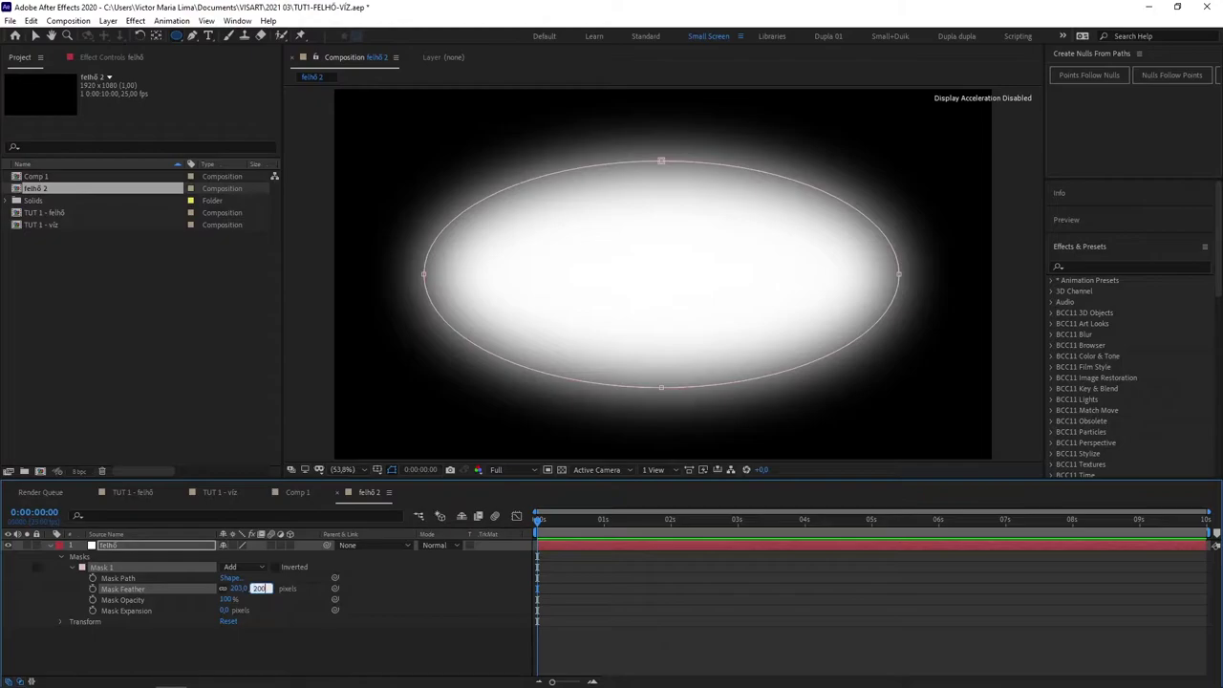
{"action": "key", "text": "Return"}
- Lower Mask 1's opacity to 80%
{"action": "mouse_move", "coordinate": [196, 680]}
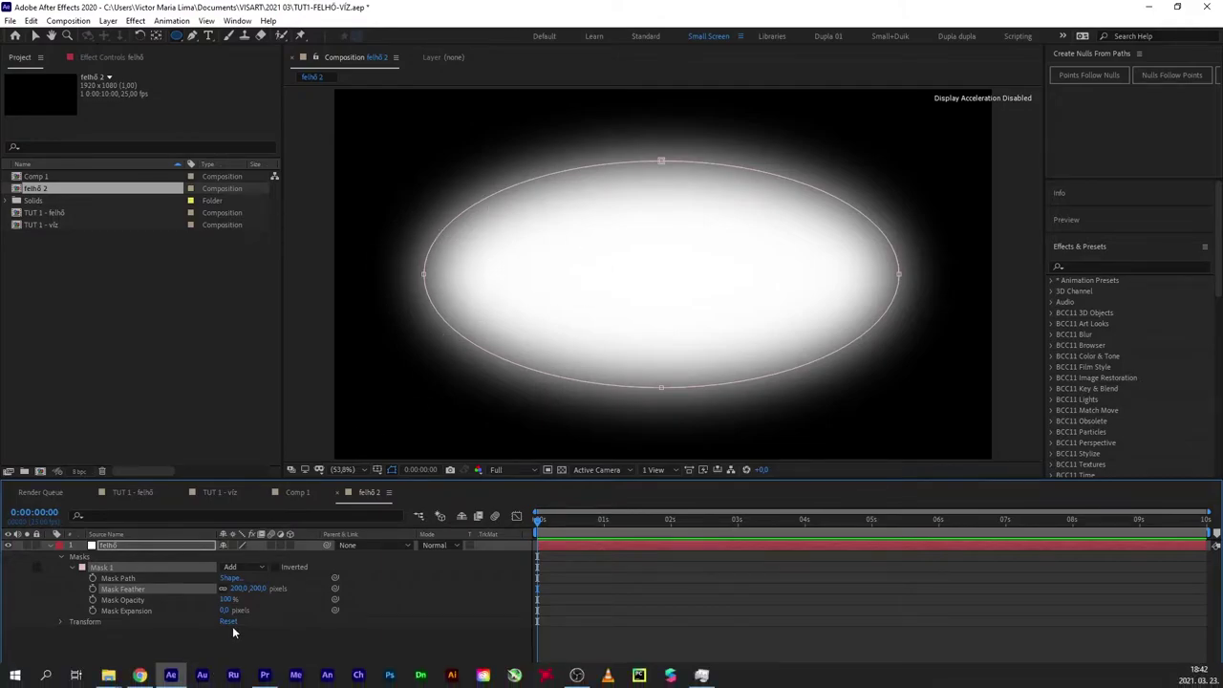
{"action": "left_click", "coordinate": [230, 599]}
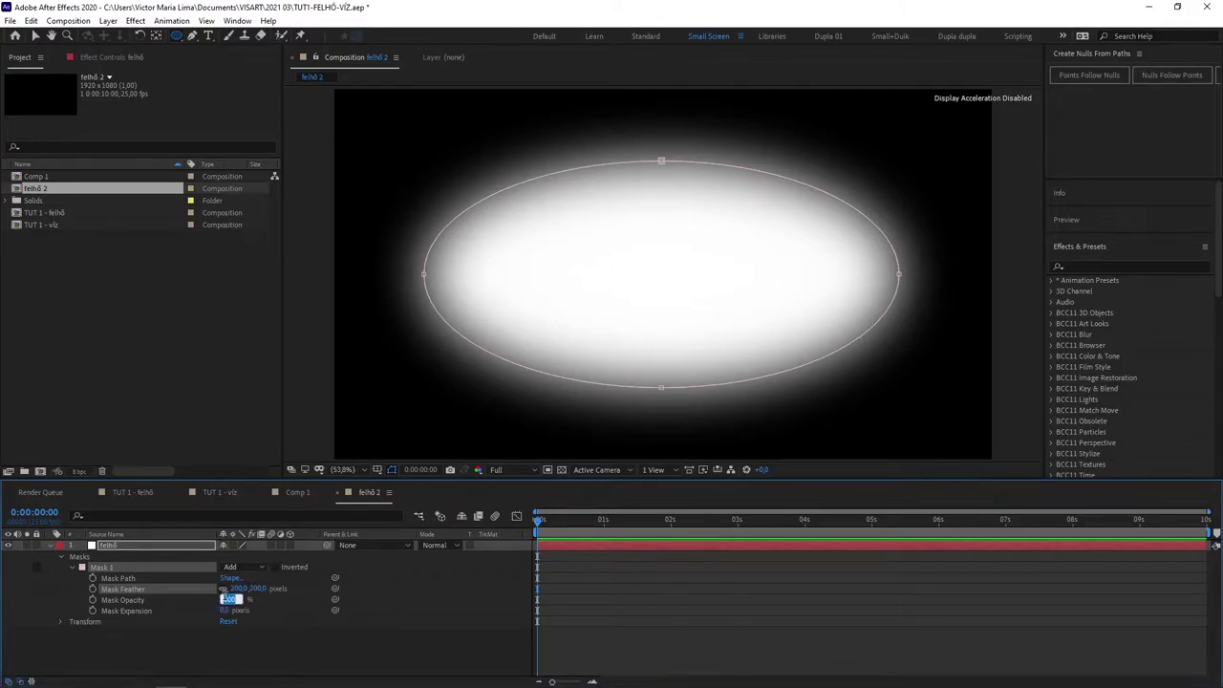
{"action": "type", "text": "80"}
{"action": "key", "text": "Return"}
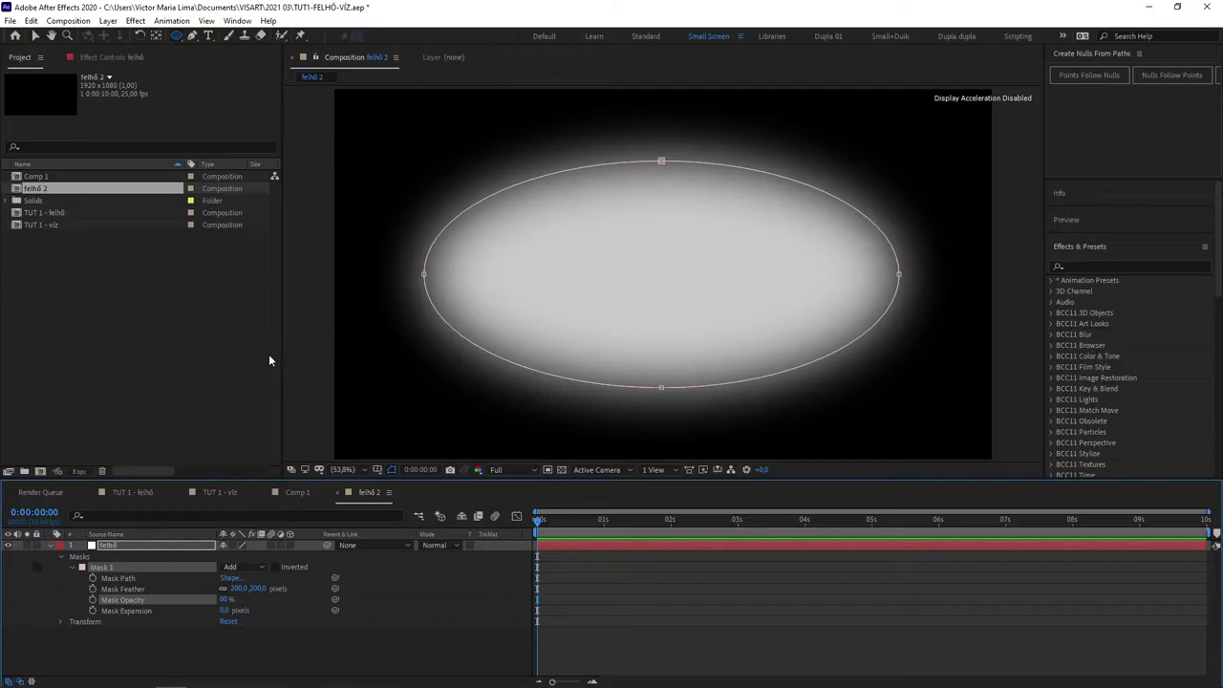
- Search 'turbul' in Effects & Presets and apply Turbulent Displace to the felhő layer at default settings
{"action": "right_click", "coordinate": [195, 547]}
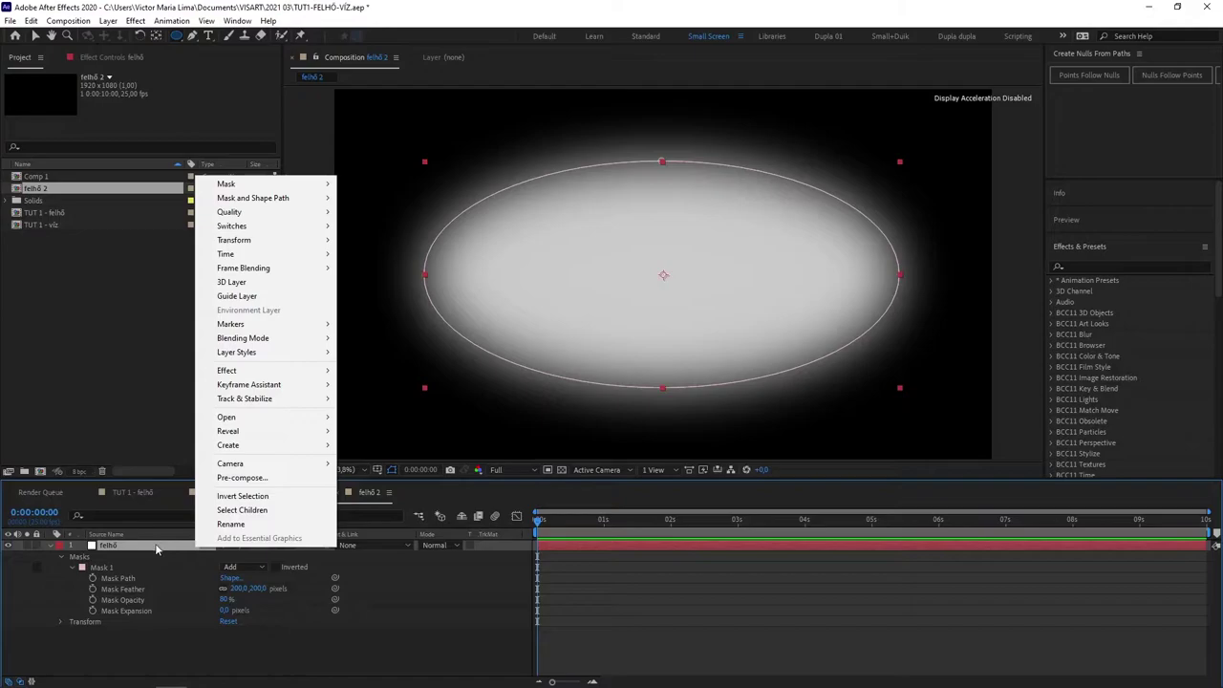
{"action": "mouse_move", "coordinate": [267, 373]}
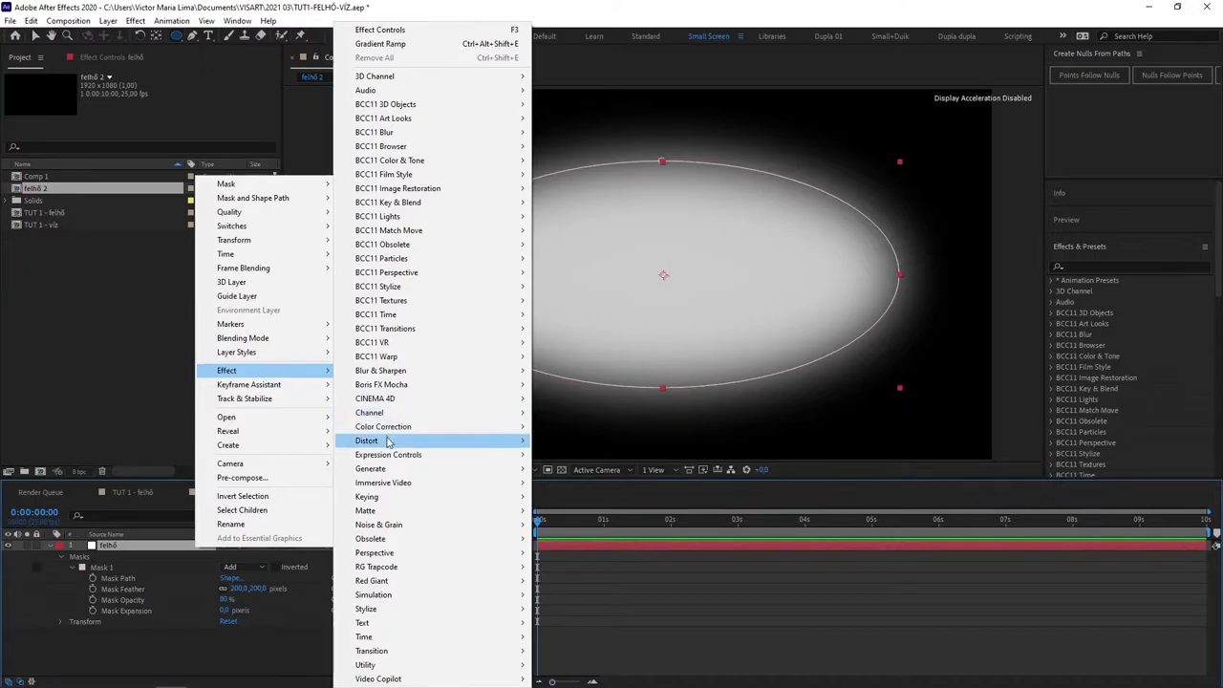
{"action": "mouse_move", "coordinate": [390, 442]}
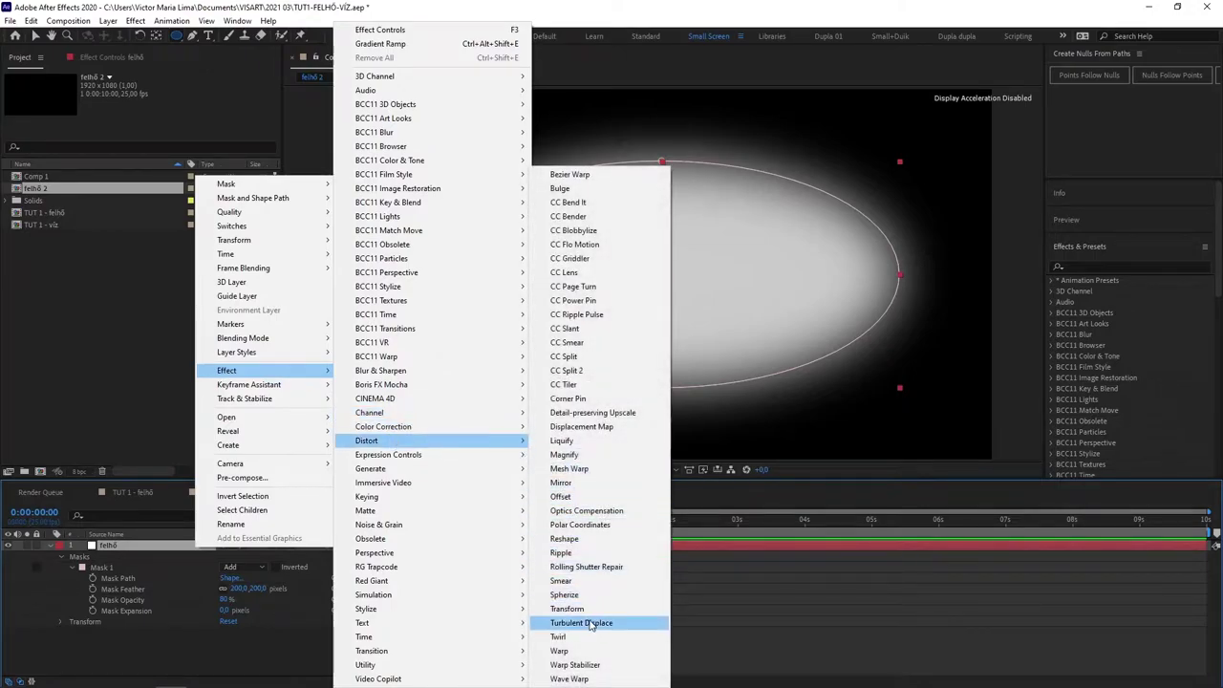
{"action": "left_click", "coordinate": [135, 20]}
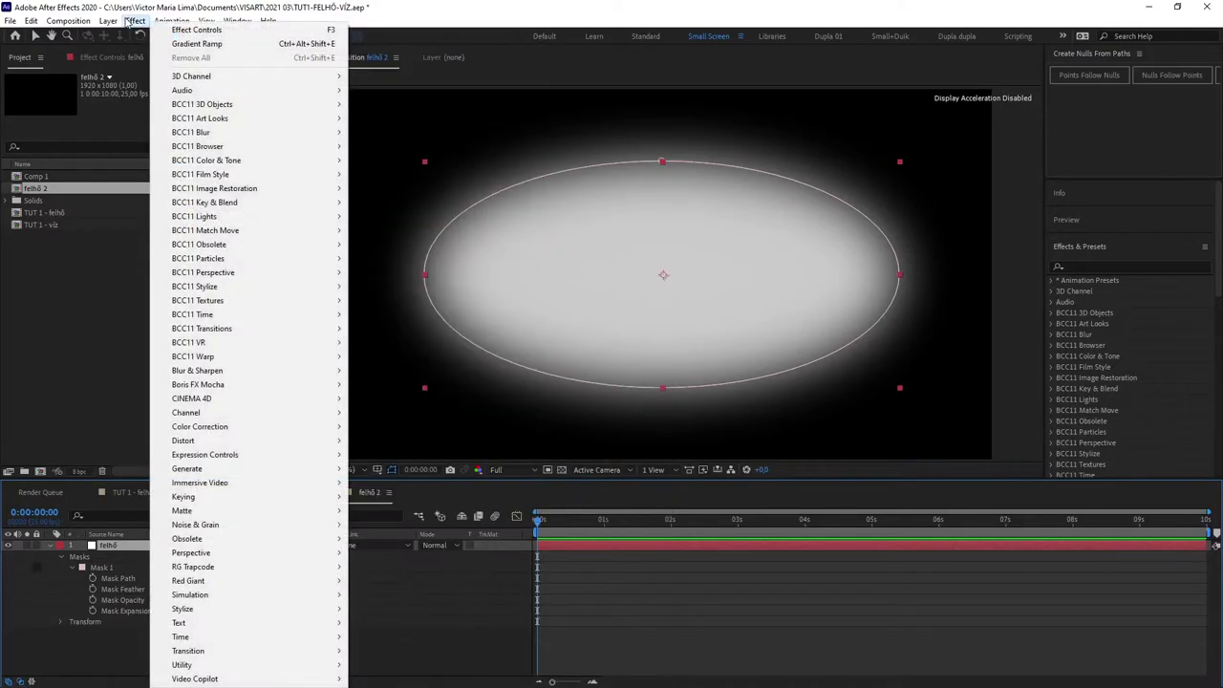
{"action": "mouse_move", "coordinate": [164, 21]}
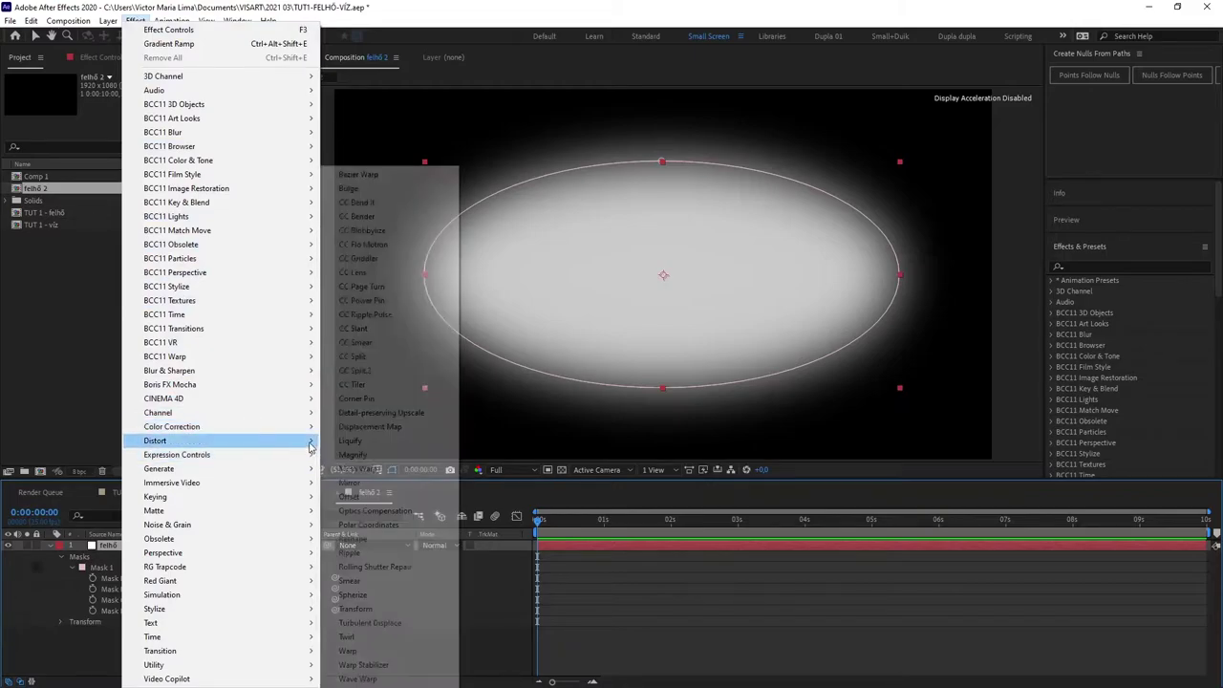
{"action": "mouse_move", "coordinate": [307, 441]}
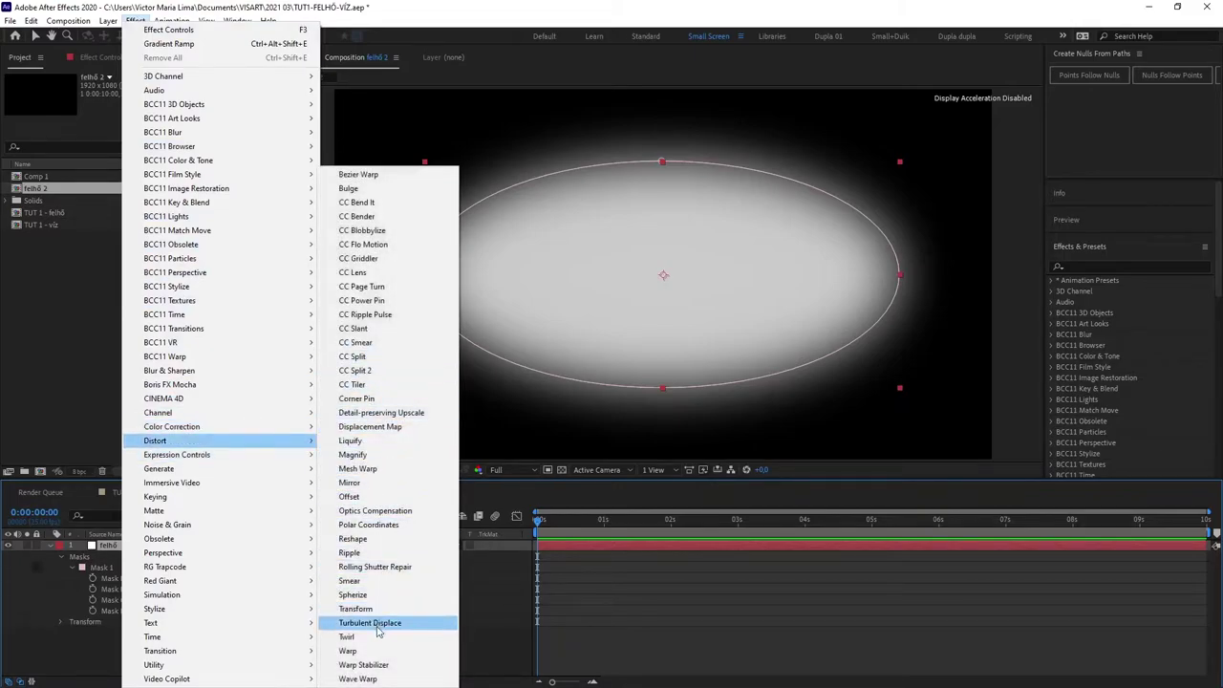
{"action": "left_click", "coordinate": [1086, 267]}
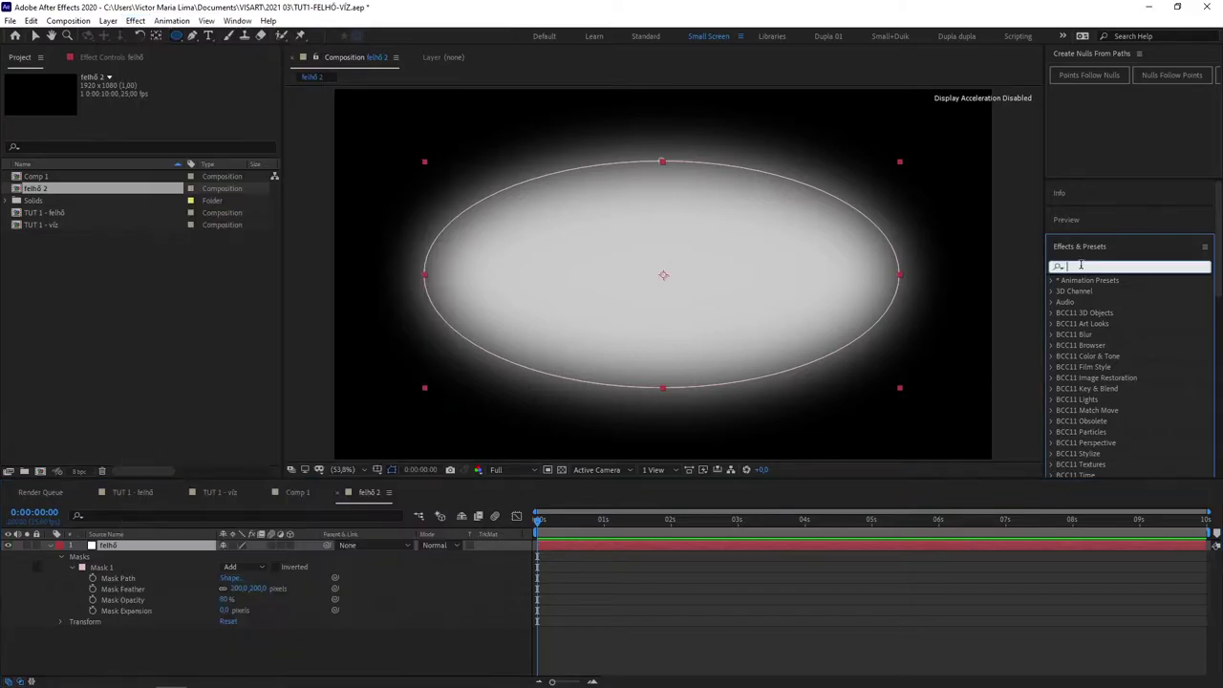
{"action": "type", "text": "turbul"}
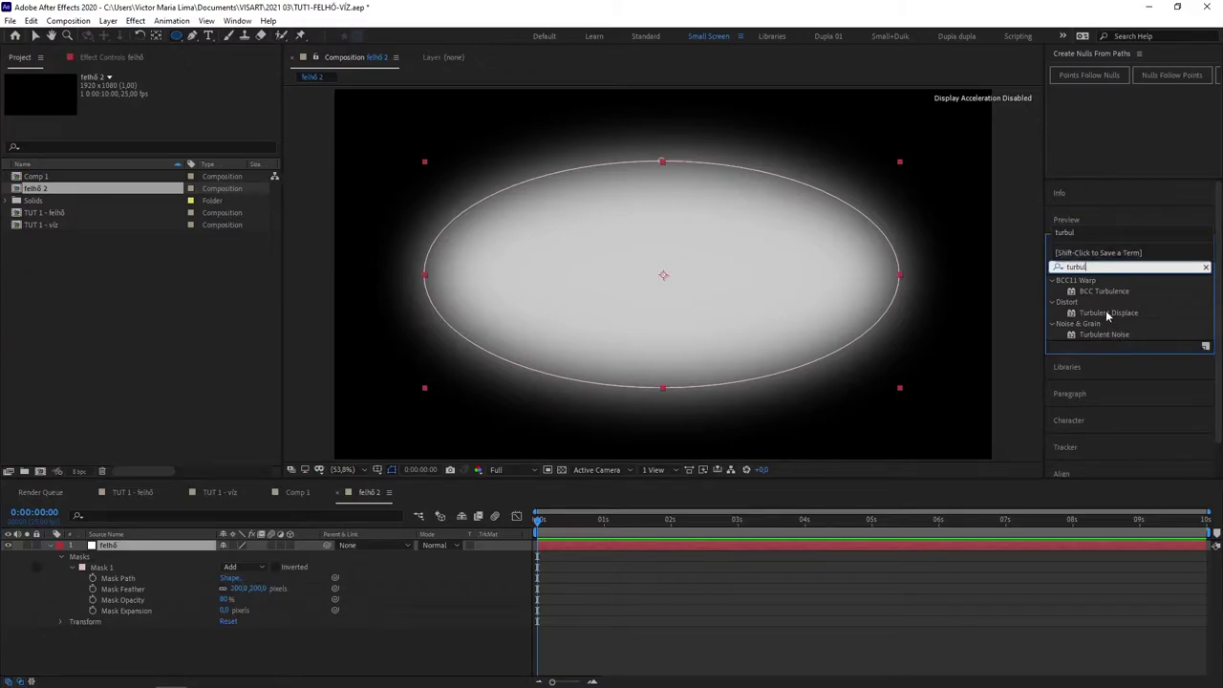
{"action": "left_click_drag", "start_coordinate": [1108, 313], "coordinate": [688, 273]}
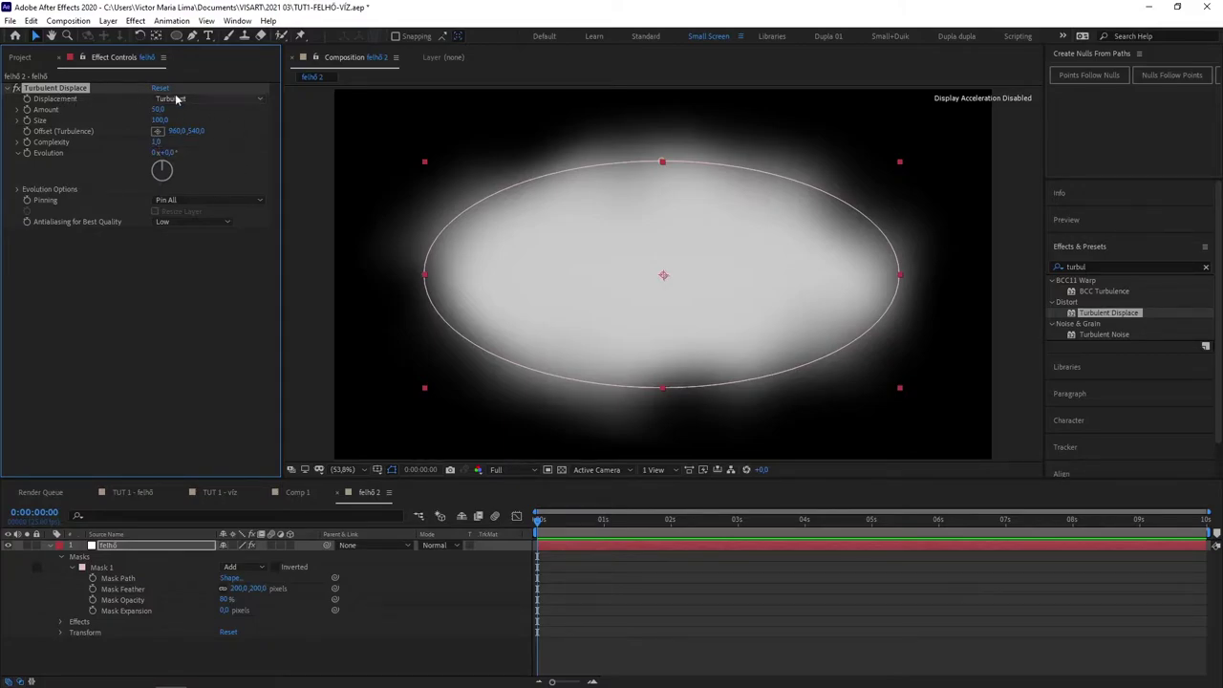
- Keep the Turbulent displacement mode and set Turbulent Displace Amount to 90
{"action": "left_click", "coordinate": [150, 119]}
{"action": "left_click", "coordinate": [201, 98]}
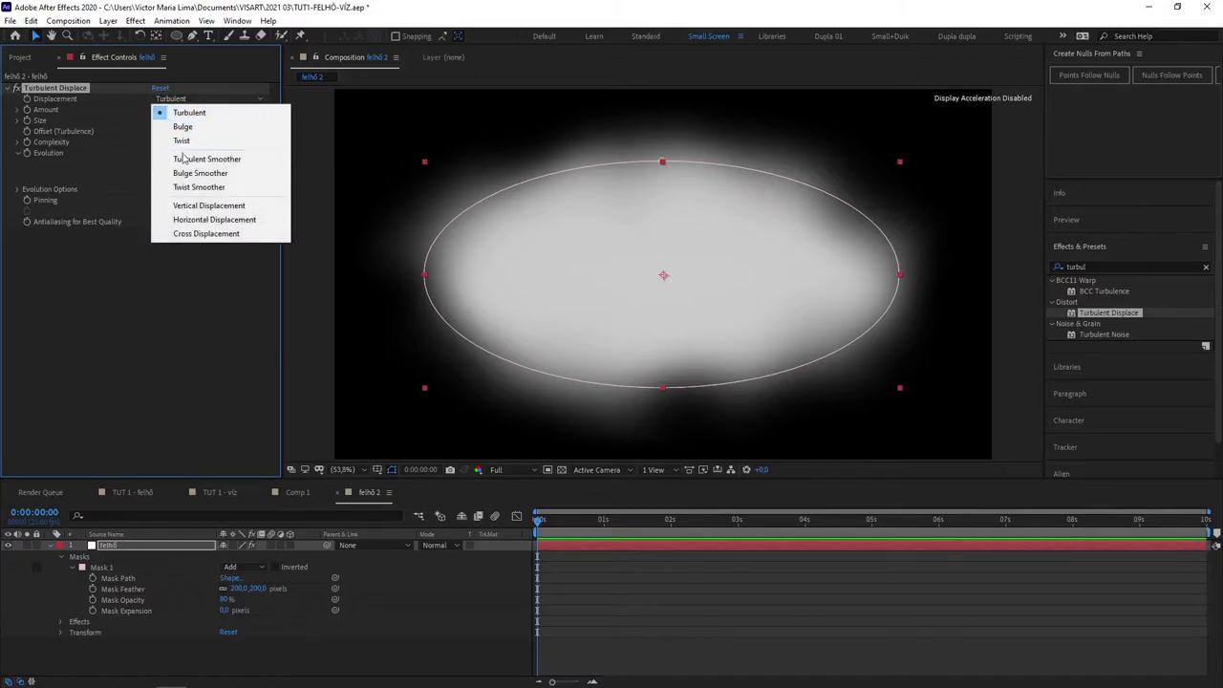
{"action": "left_click", "coordinate": [158, 246]}
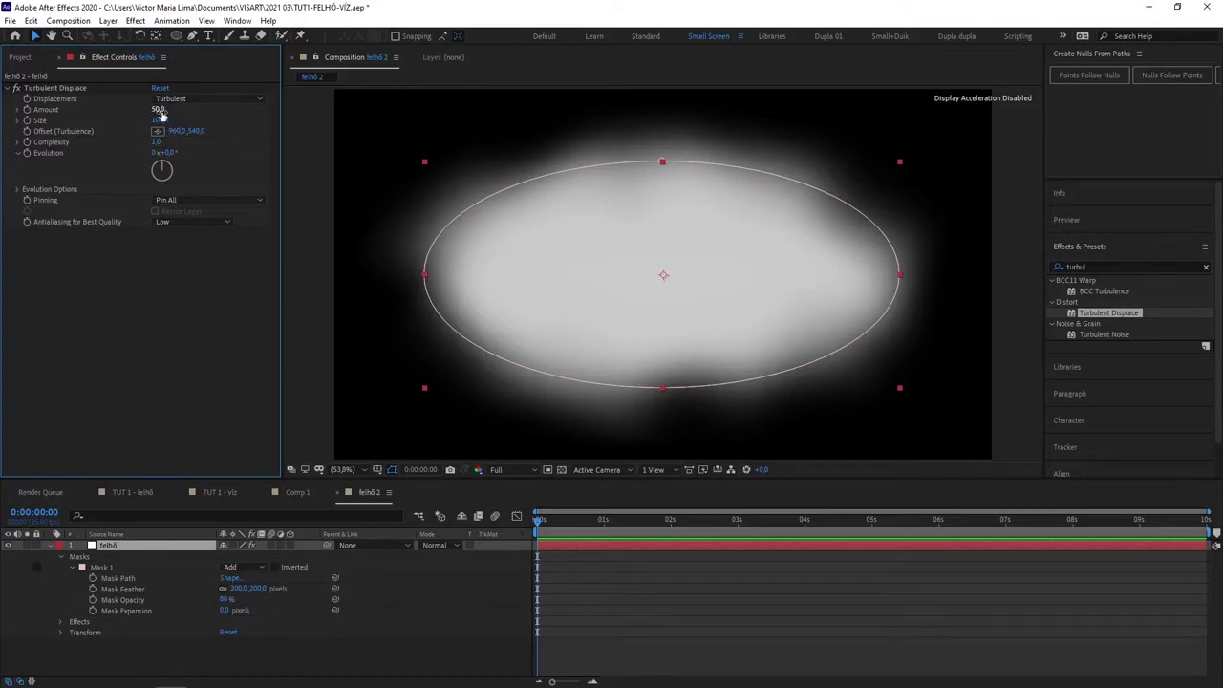
{"action": "mouse_move", "coordinate": [158, 109]}
{"action": "left_mouse_down"}
{"action": "mouse_move", "coordinate": [121, 111]}
{"action": "mouse_move", "coordinate": [185, 111]}
{"action": "mouse_move", "coordinate": [163, 111]}
{"action": "left_mouse_up"}
{"action": "left_click", "coordinate": [160, 112]}
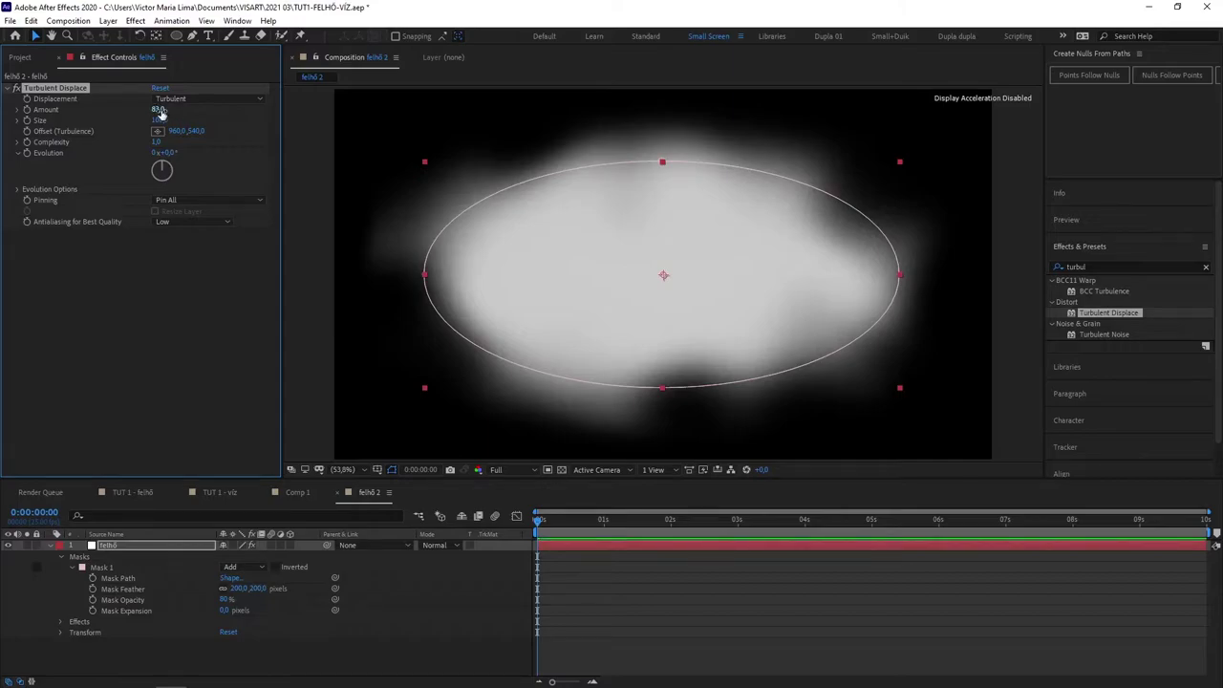
{"action": "type", "text": "70"}
{"action": "key", "text": "Return"}
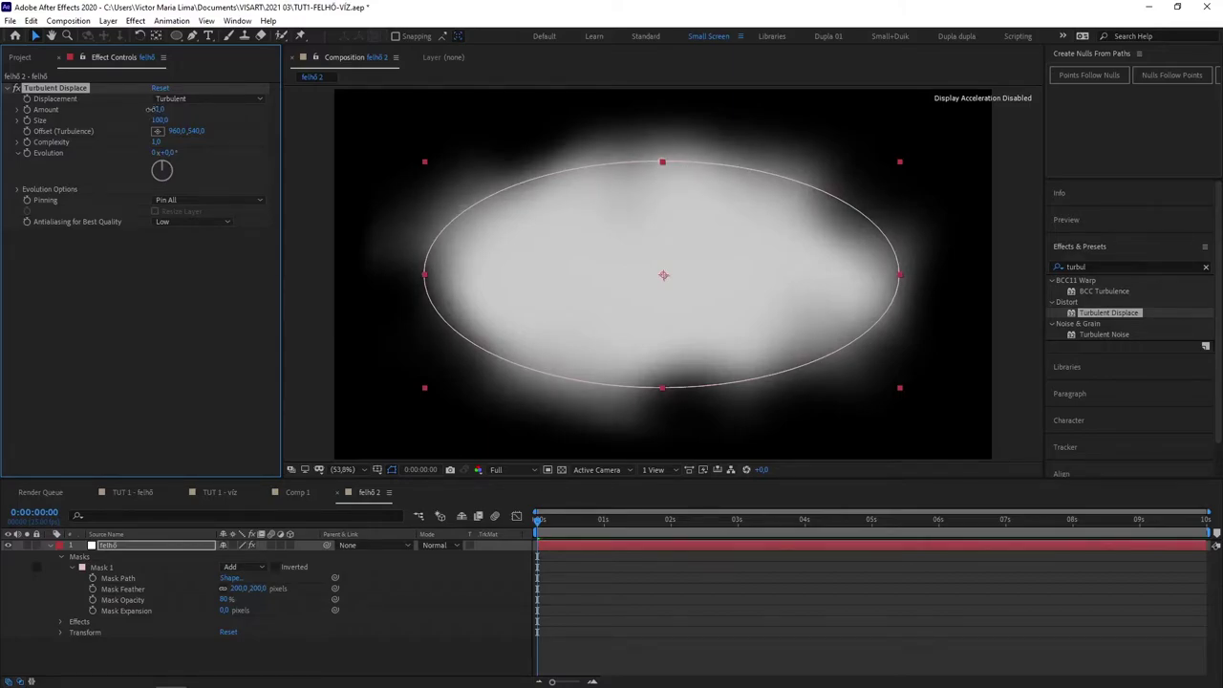
{"action": "type", "text": "0"}
{"action": "key", "text": "Return"}
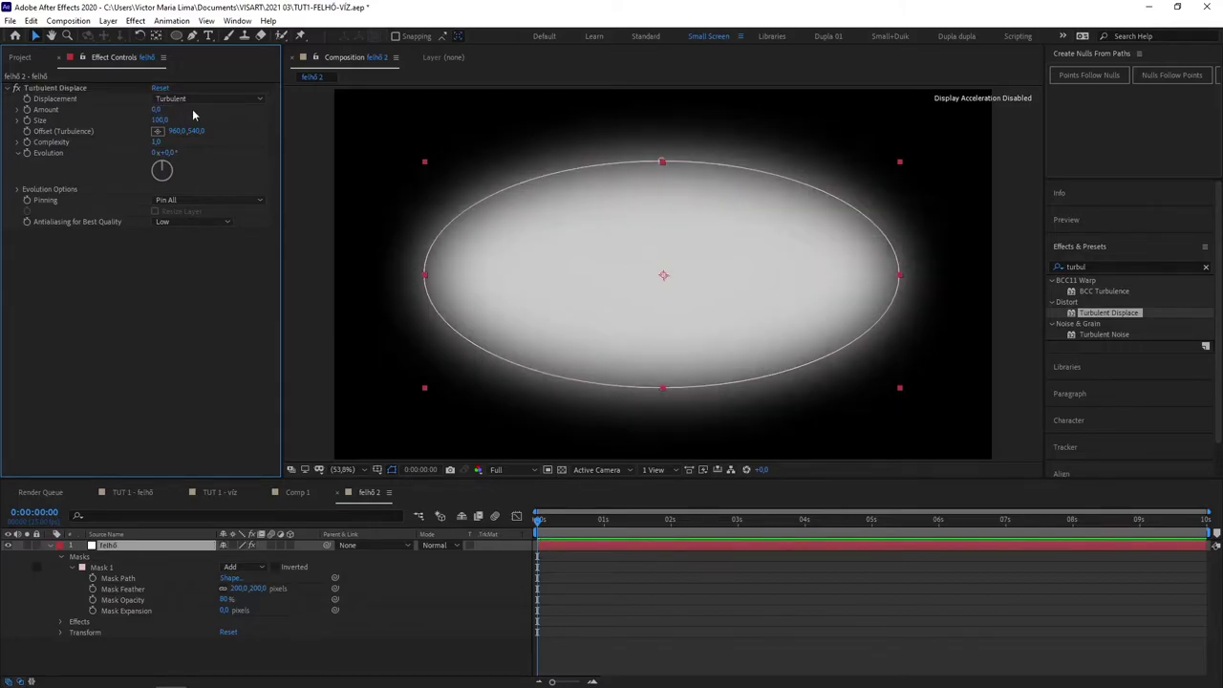
{"action": "left_click", "coordinate": [157, 110]}
{"action": "type", "text": "90"}
{"action": "key", "text": "Return"}
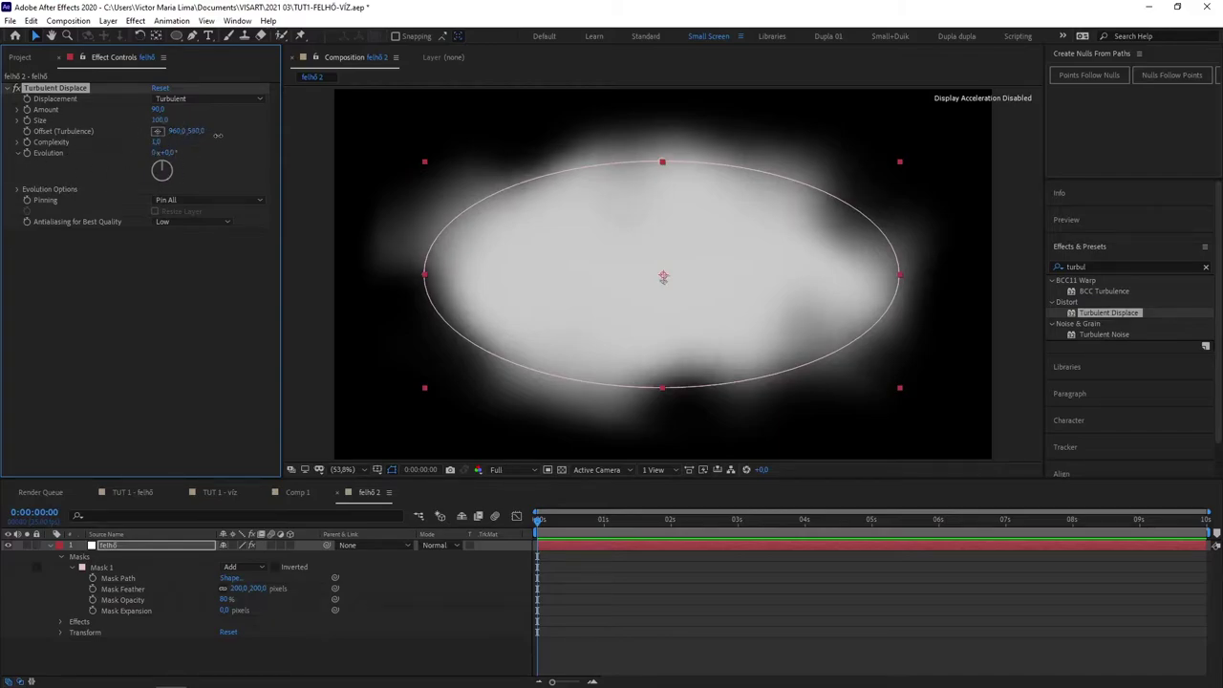
- Shift the turbulence offset and set Turbulent Displace Complexity to 4
{"action": "left_click_drag", "start_coordinate": [185, 132], "coordinate": [72, 115]}
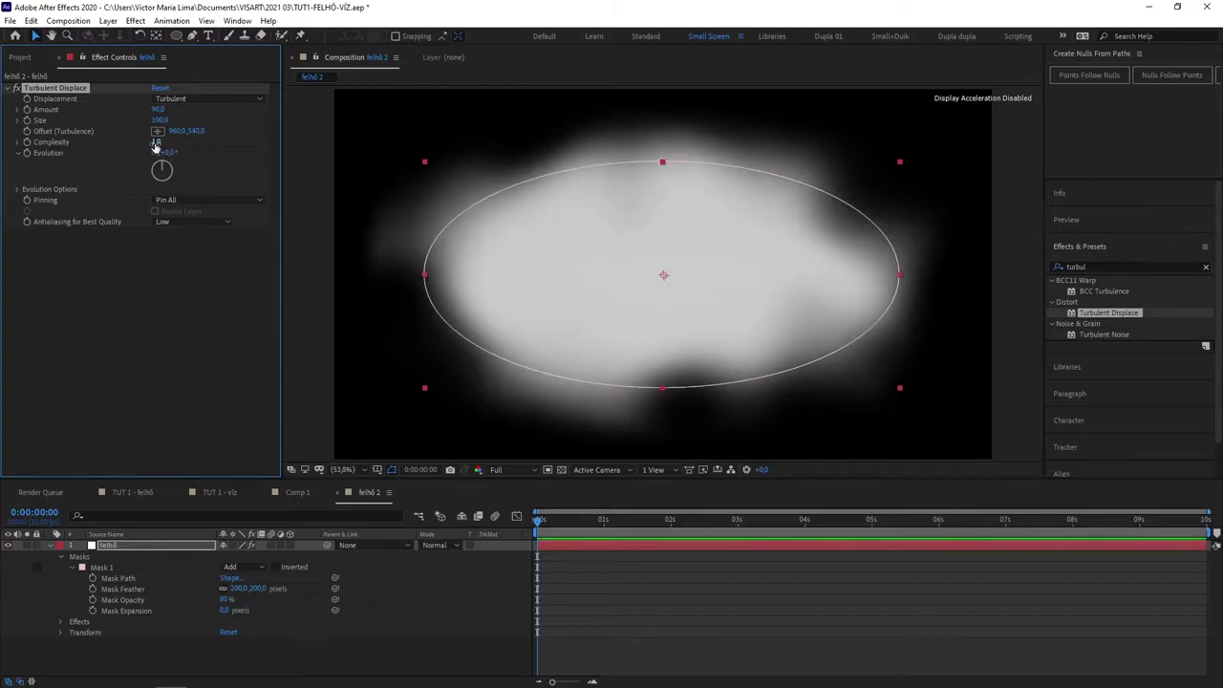
{"action": "left_click_drag", "start_coordinate": [156, 143], "coordinate": [178, 143]}
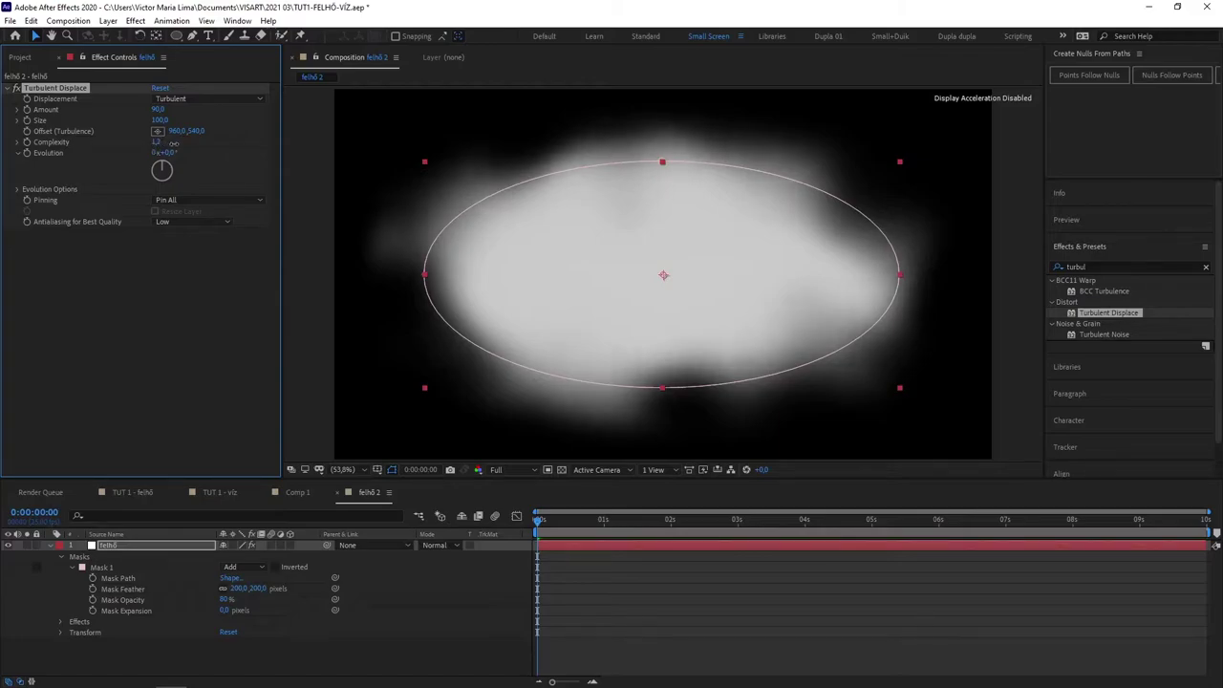
{"action": "left_click", "coordinate": [162, 143]}
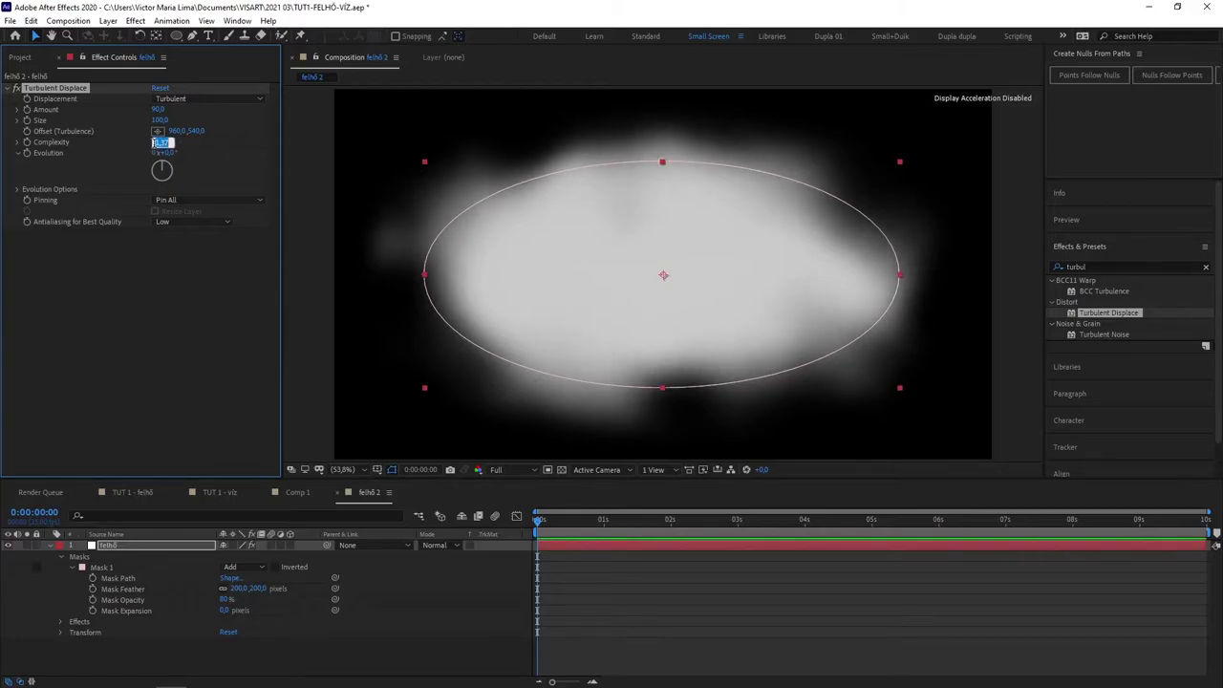
{"action": "type", "text": "5"}
{"action": "left_click", "coordinate": [158, 373]}
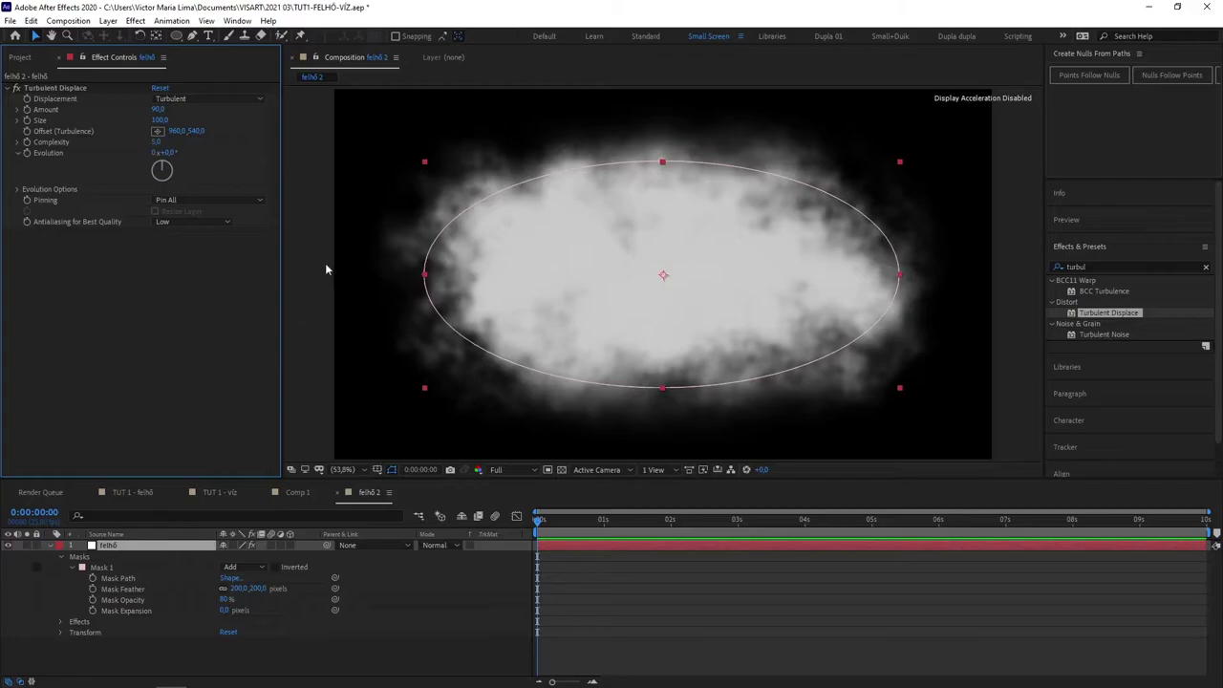
{"action": "left_click", "coordinate": [158, 141]}
{"action": "type", "text": "4"}
{"action": "key", "text": "Return"}
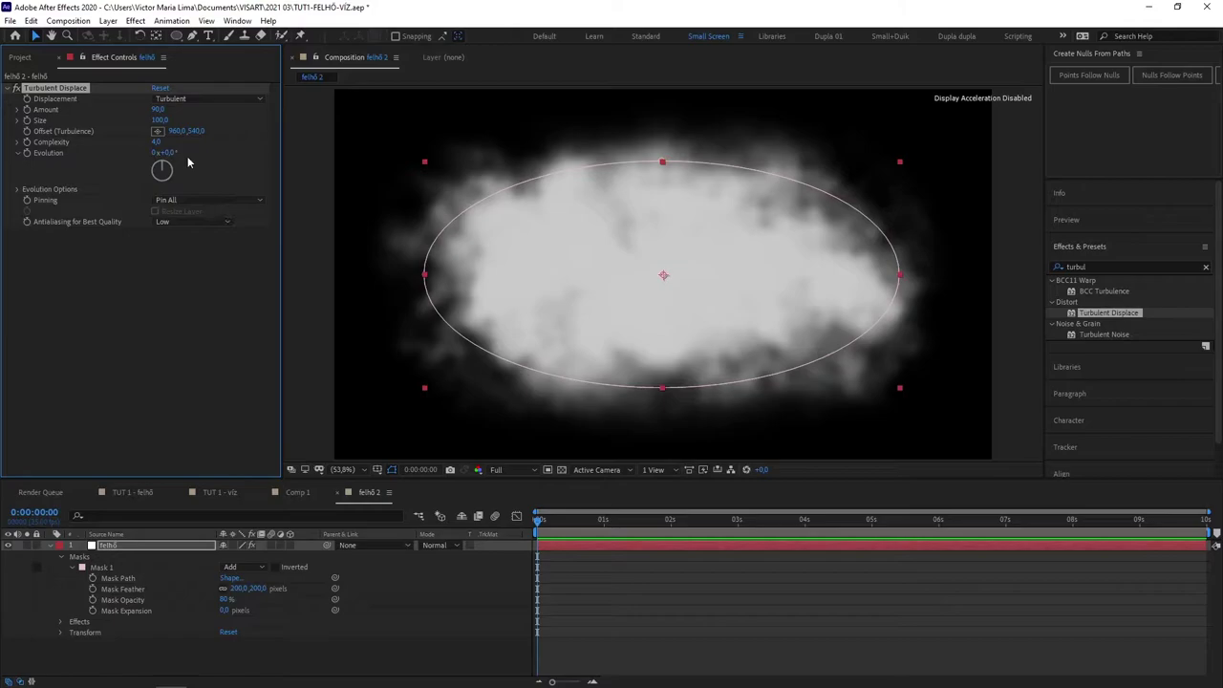
- Reset Turbulent Displace Evolution to 0
{"action": "mouse_move", "coordinate": [165, 153]}
{"action": "left_mouse_down"}
{"action": "mouse_move", "coordinate": [242, 160]}
{"action": "mouse_move", "coordinate": [151, 153]}
{"action": "mouse_move", "coordinate": [164, 153]}
{"action": "left_mouse_up"}
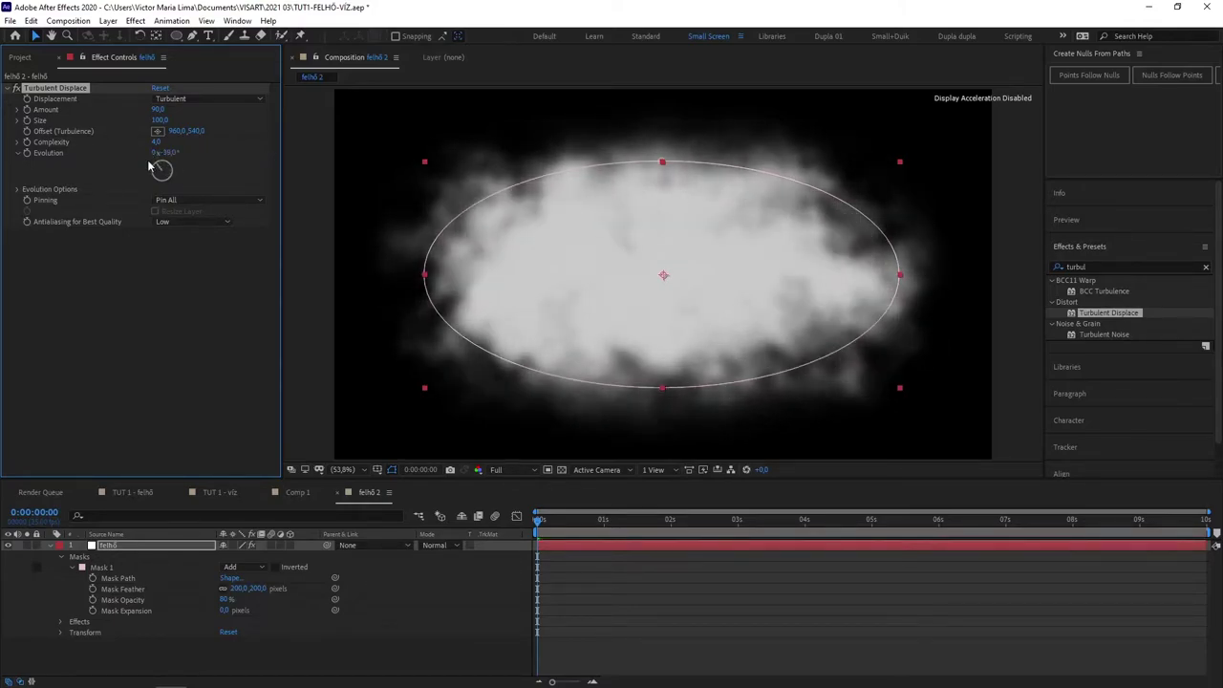
{"action": "left_click", "coordinate": [168, 153]}
{"action": "type", "text": "0"}
{"action": "key", "text": "Return"}
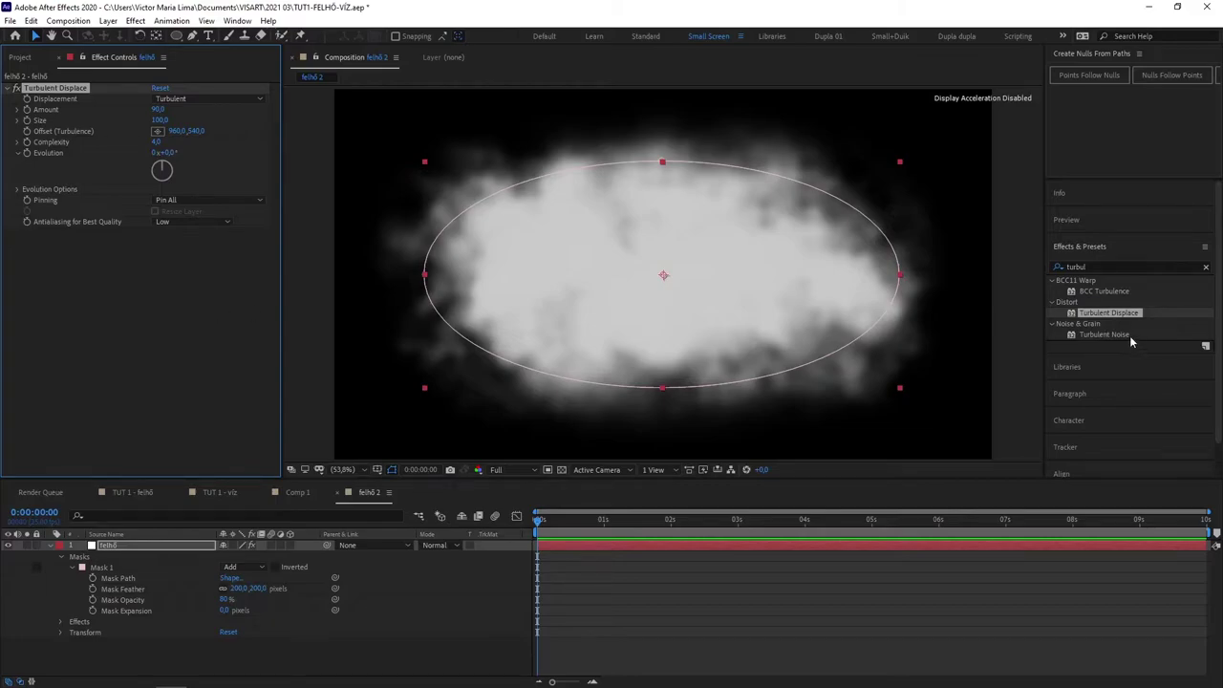
- Apply Turbulent Noise from Noise & Grain to the felhő layer
{"action": "left_click_drag", "start_coordinate": [1130, 336], "coordinate": [740, 278]}
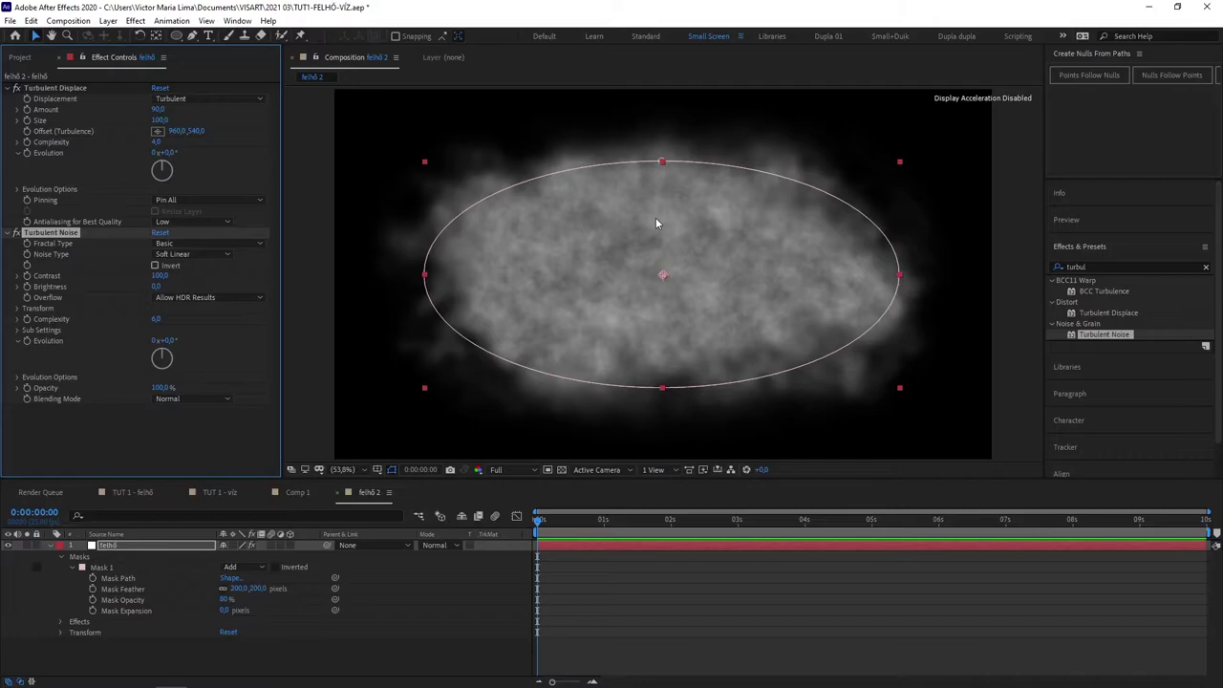
- After trying Turbulent Smooth, Turbulent Basic and Dynamic, set Turbulent Noise Fractal Type to Cloudy
{"action": "left_click", "coordinate": [255, 249]}
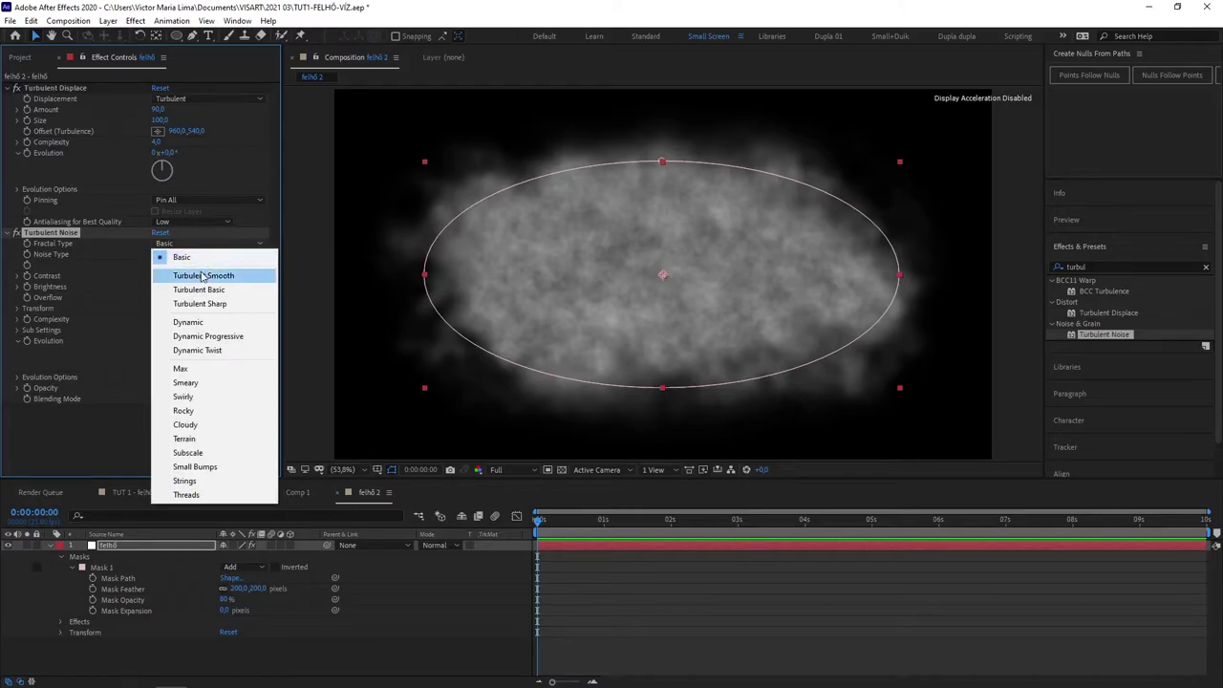
{"action": "left_click", "coordinate": [196, 275]}
{"action": "left_click", "coordinate": [212, 245]}
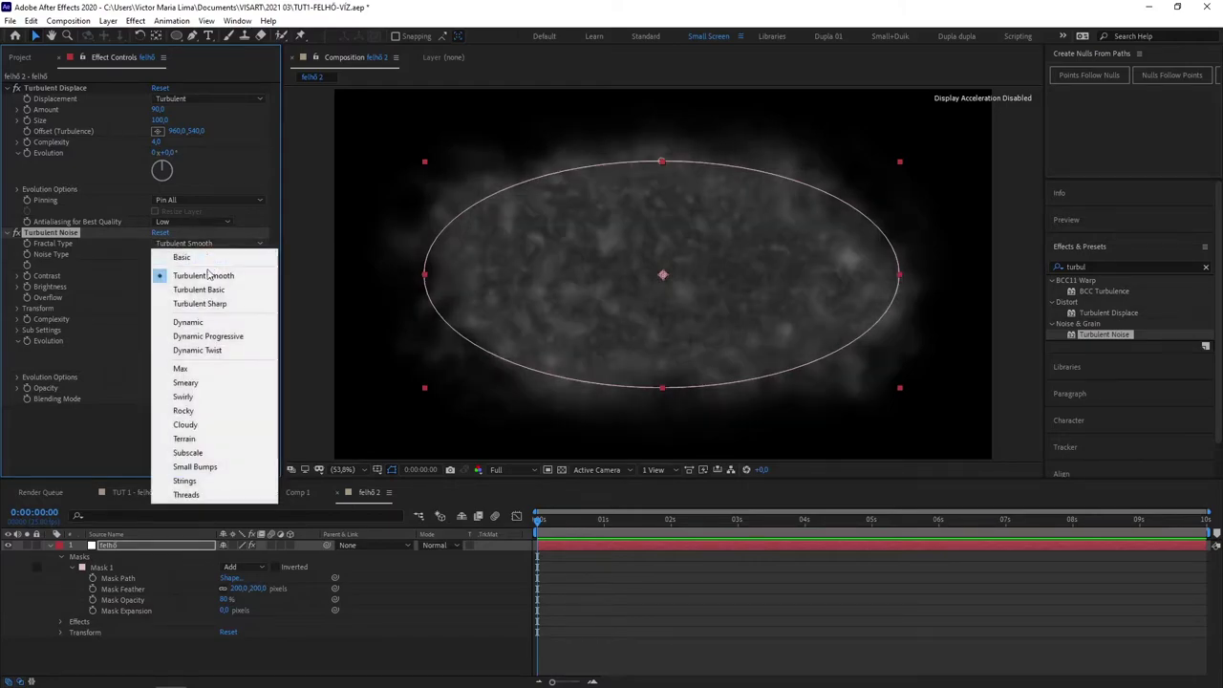
{"action": "left_click", "coordinate": [199, 290]}
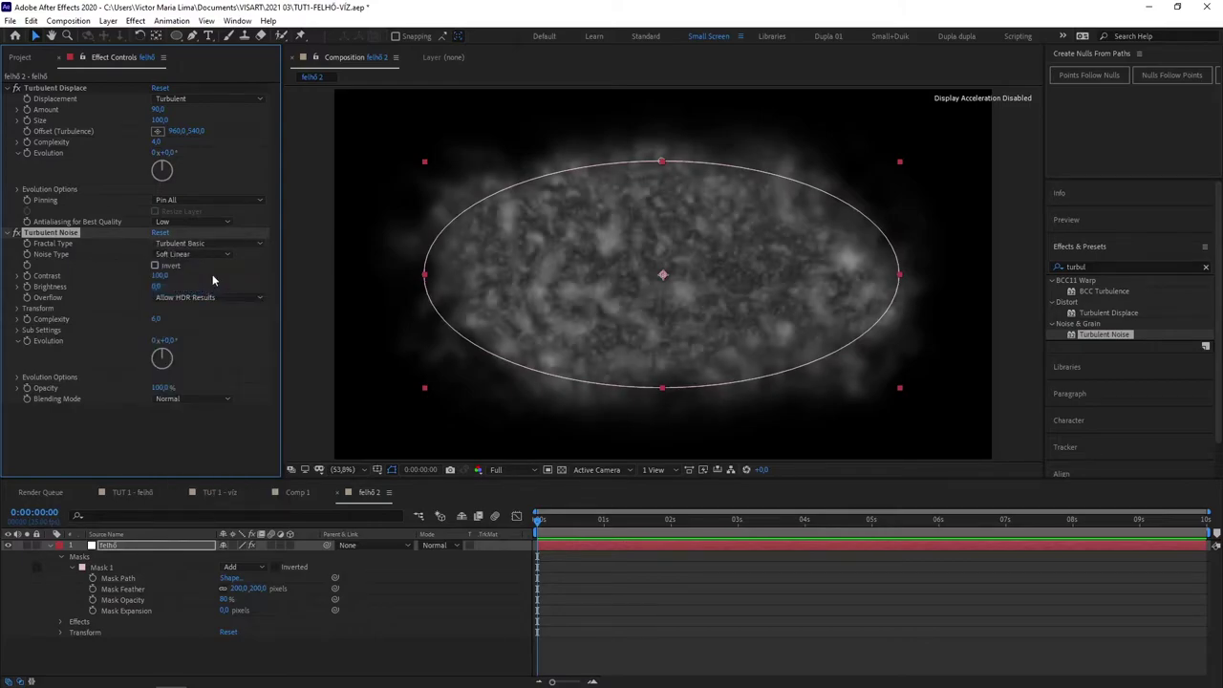
{"action": "left_click", "coordinate": [216, 246]}
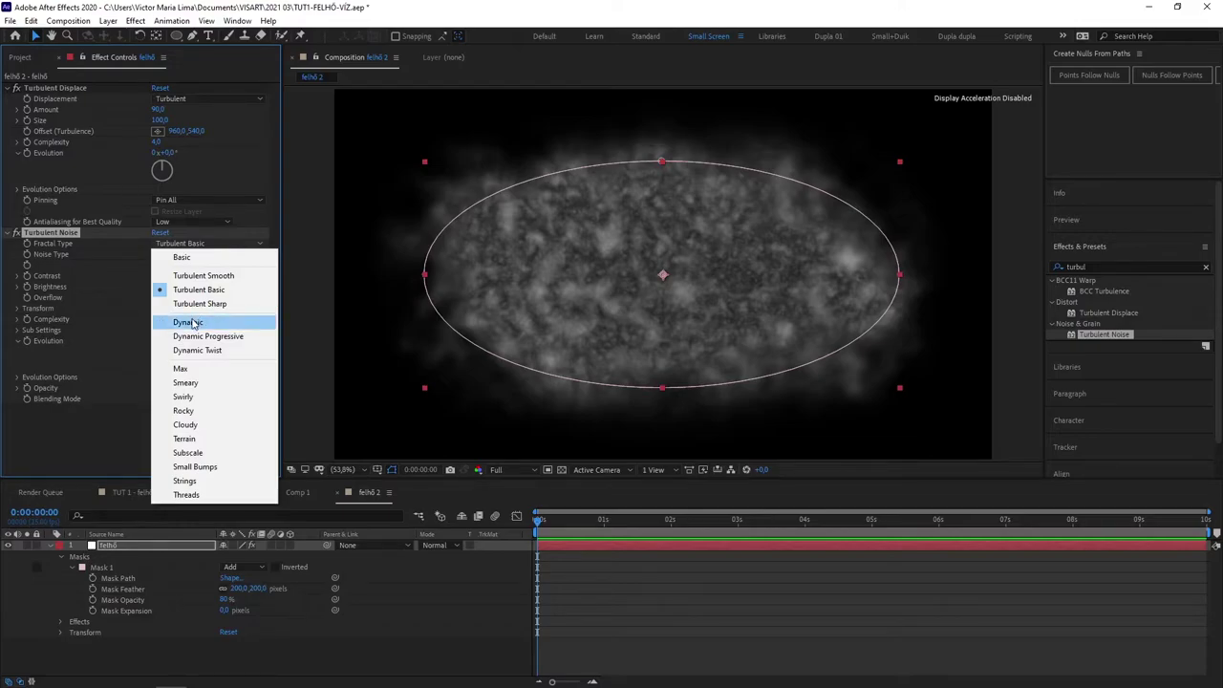
{"action": "left_click", "coordinate": [194, 323]}
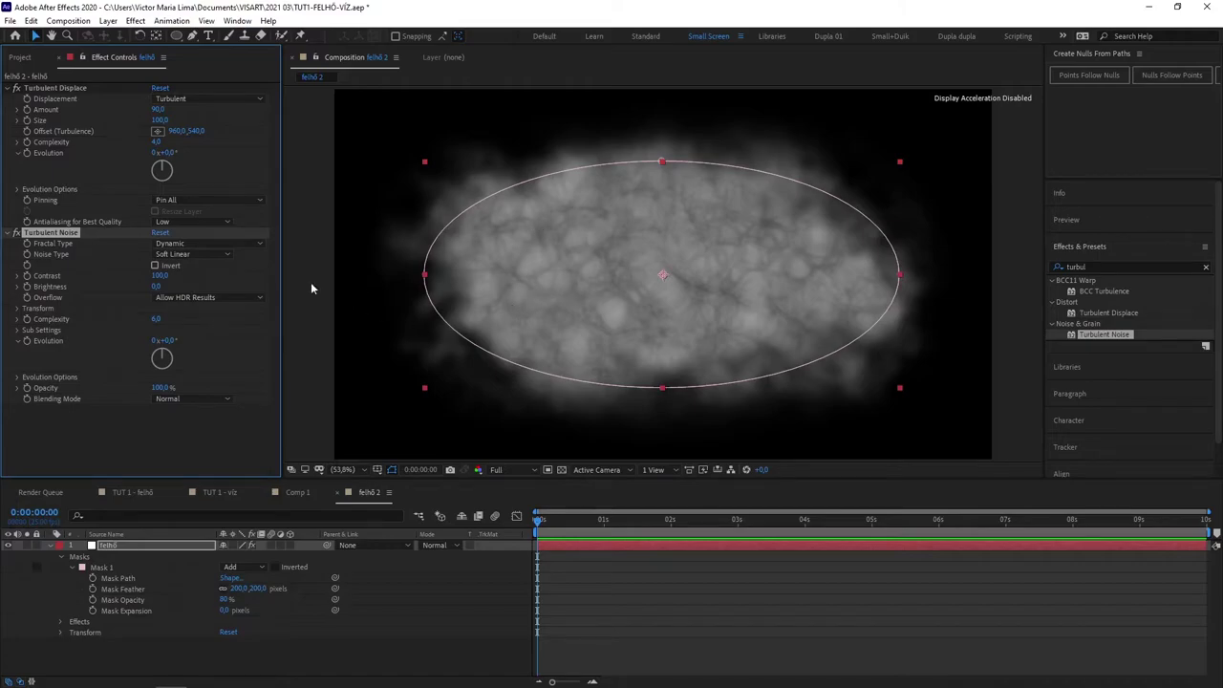
{"action": "left_click", "coordinate": [223, 243]}
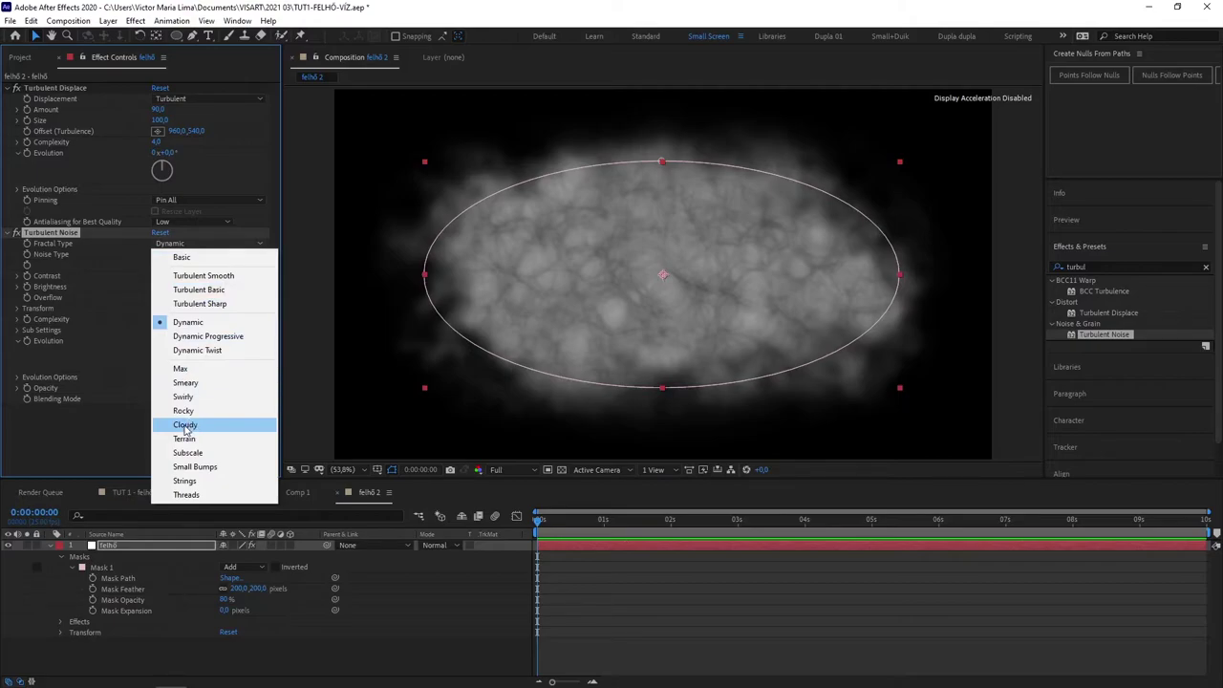
{"action": "left_click", "coordinate": [184, 425]}
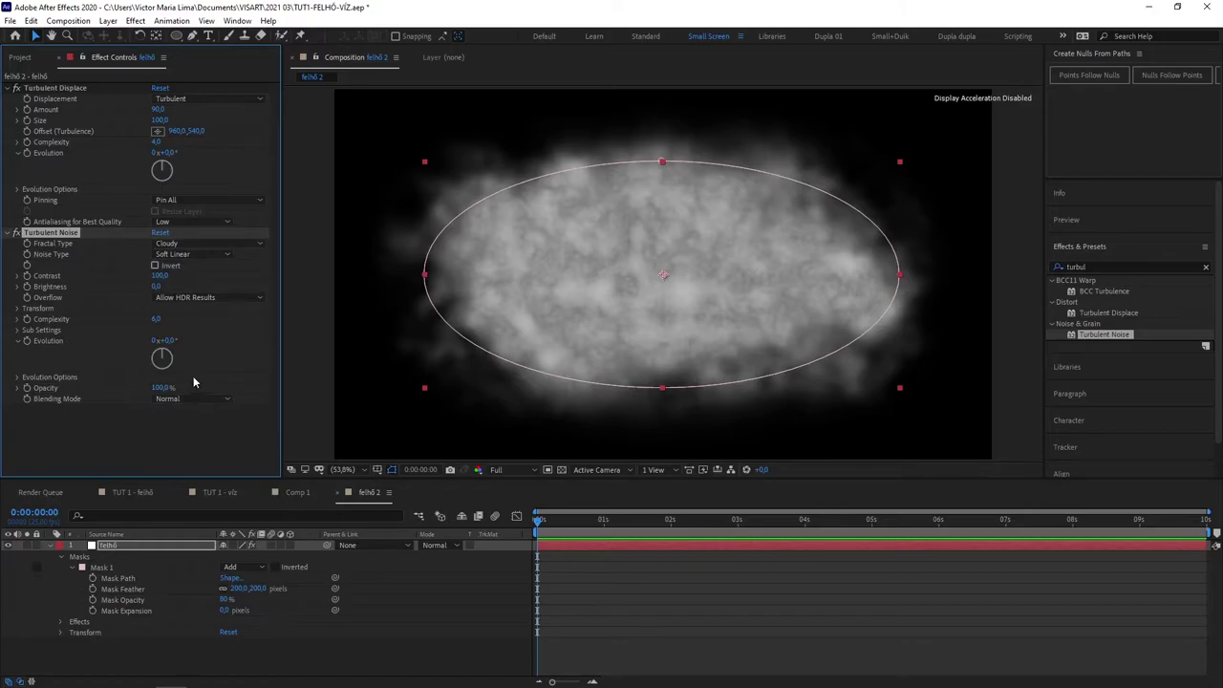
- Bring the Turbulent Noise Contrast down to 30 on the felhő layer
{"action": "left_click", "coordinate": [226, 250]}
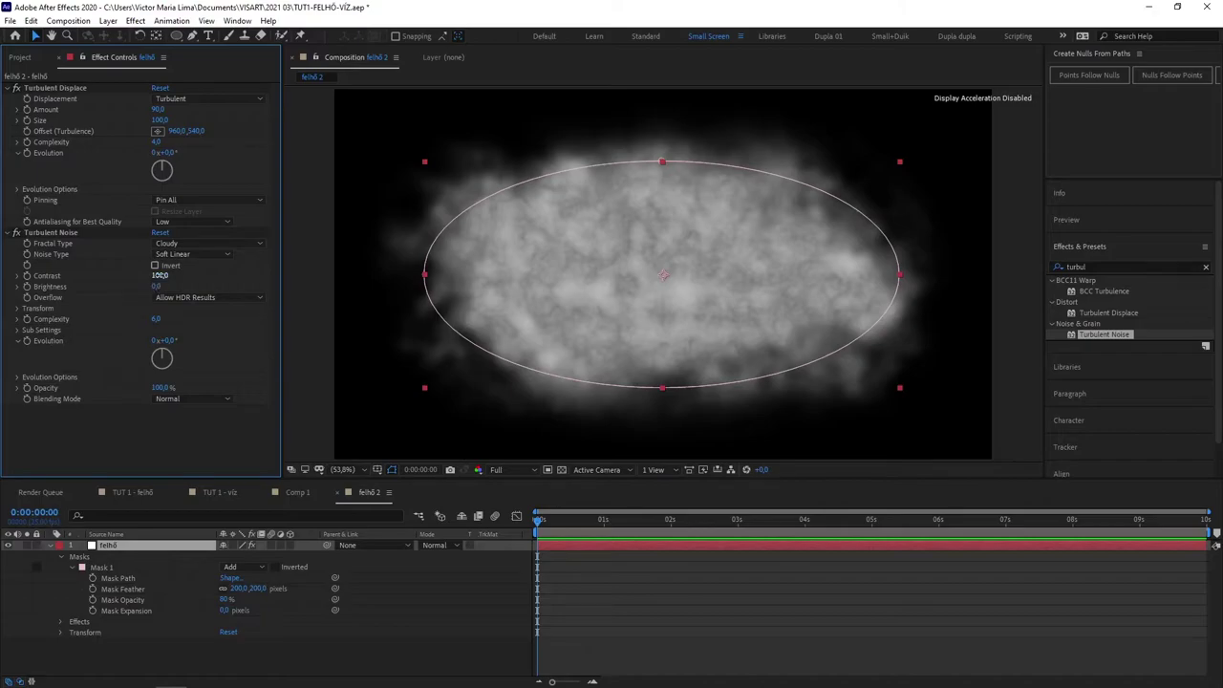
{"action": "mouse_move", "coordinate": [159, 275]}
{"action": "left_mouse_down"}
{"action": "mouse_move", "coordinate": [123, 274]}
{"action": "mouse_move", "coordinate": [175, 277]}
{"action": "left_mouse_up"}
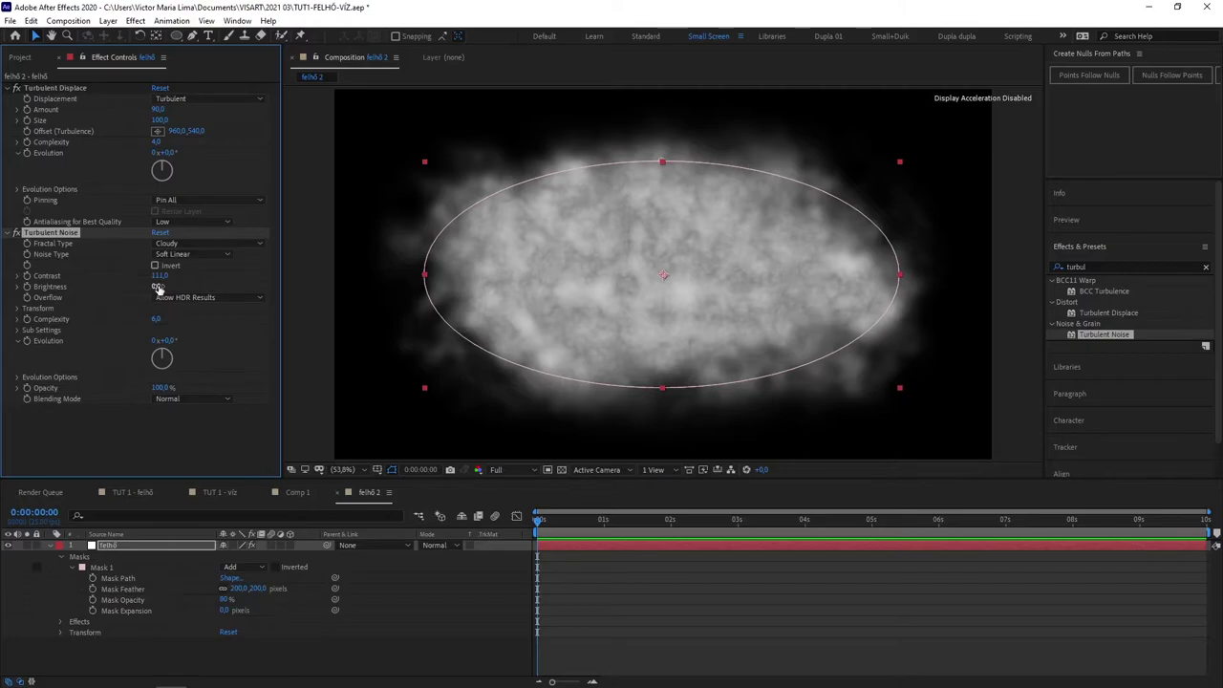
{"action": "left_click", "coordinate": [159, 275]}
{"action": "type", "text": "90"}
{"action": "key", "text": "Return"}
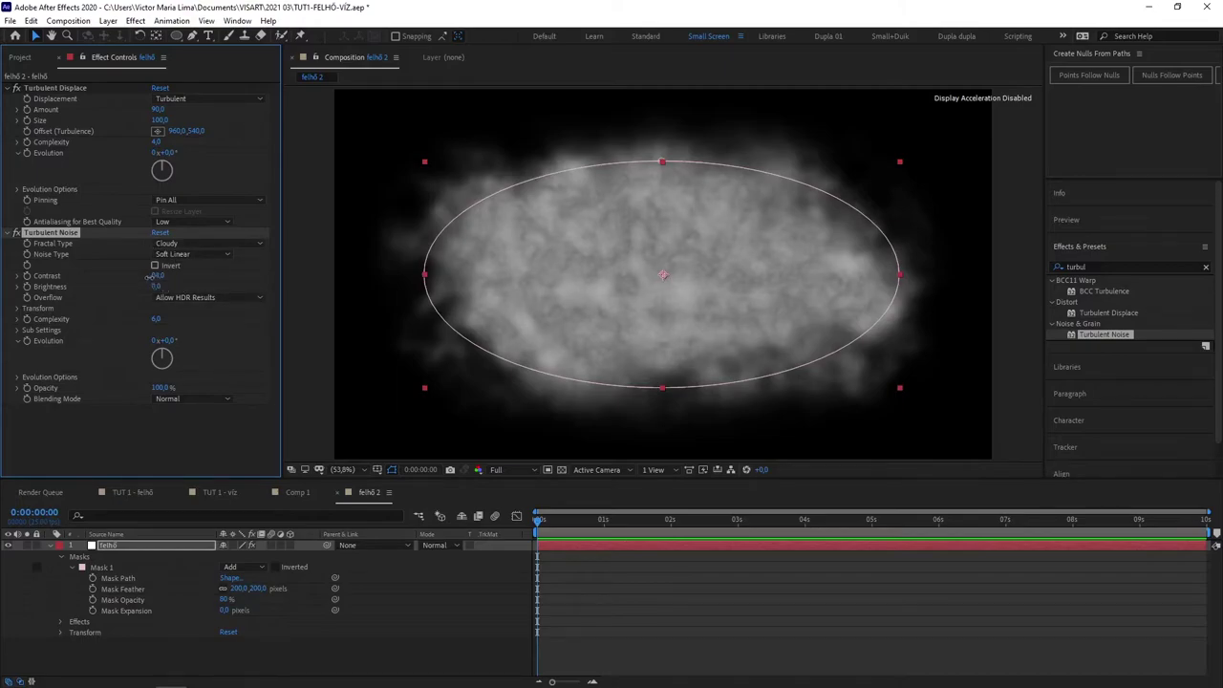
{"action": "left_click_drag", "start_coordinate": [150, 276], "coordinate": [114, 273]}
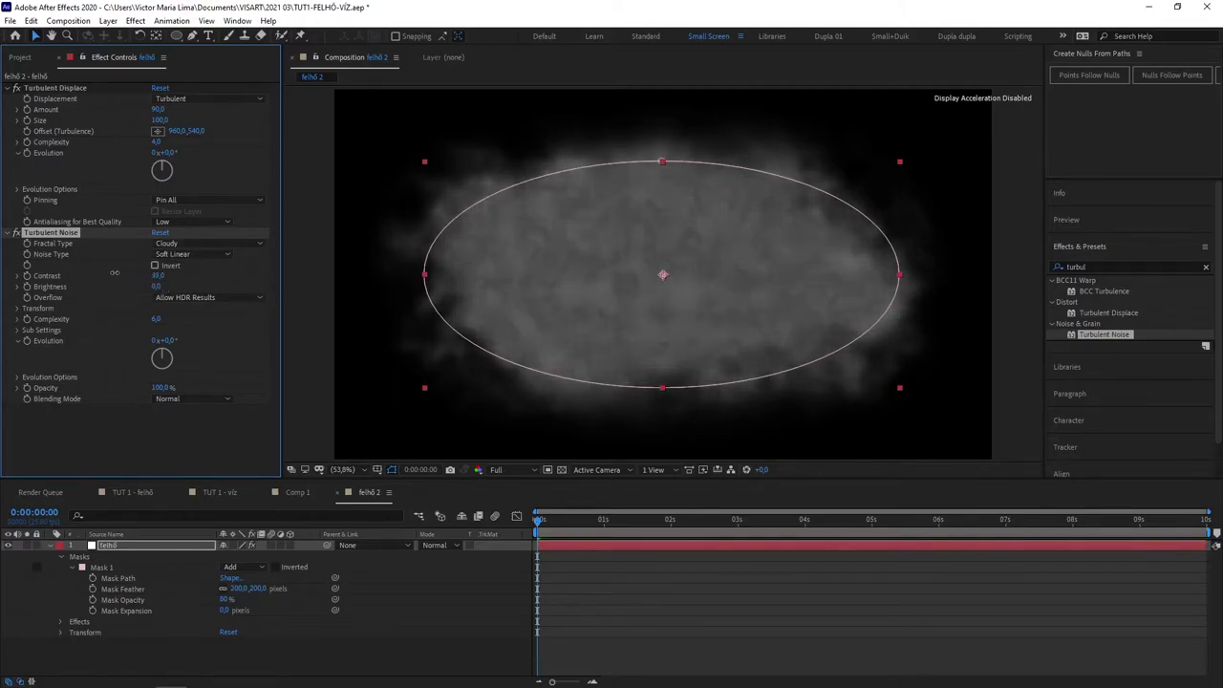
{"action": "left_click", "coordinate": [158, 276]}
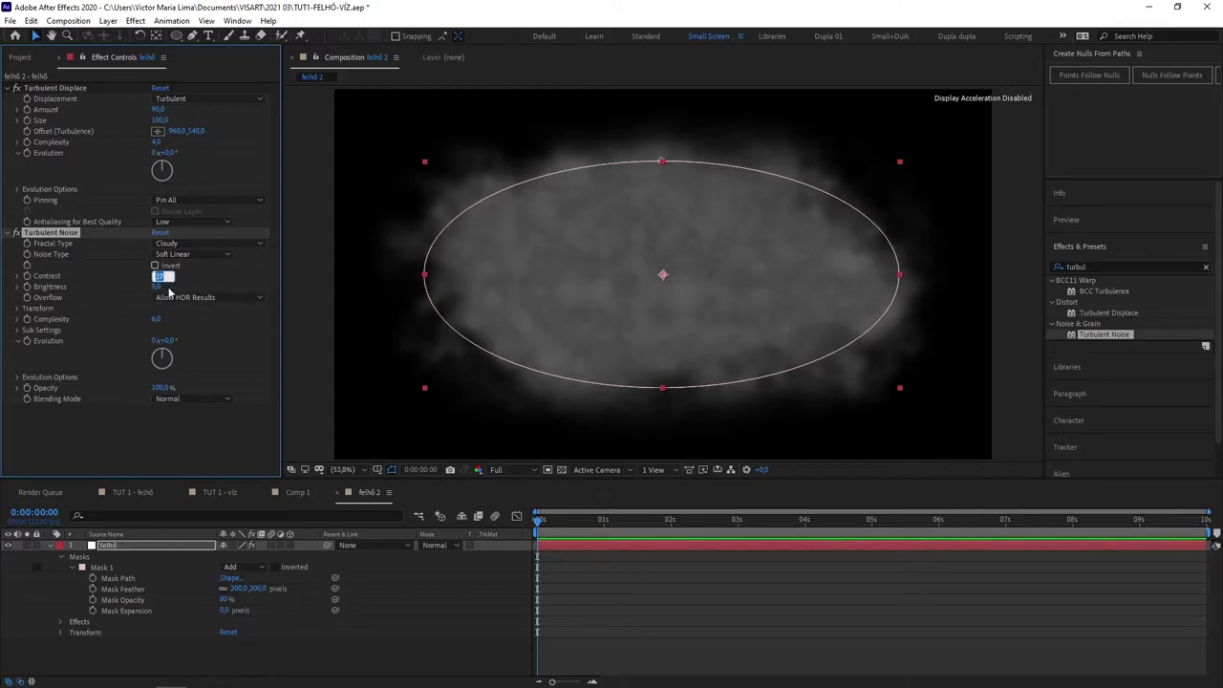
{"action": "type", "text": "30"}
{"action": "key", "text": "Return"}
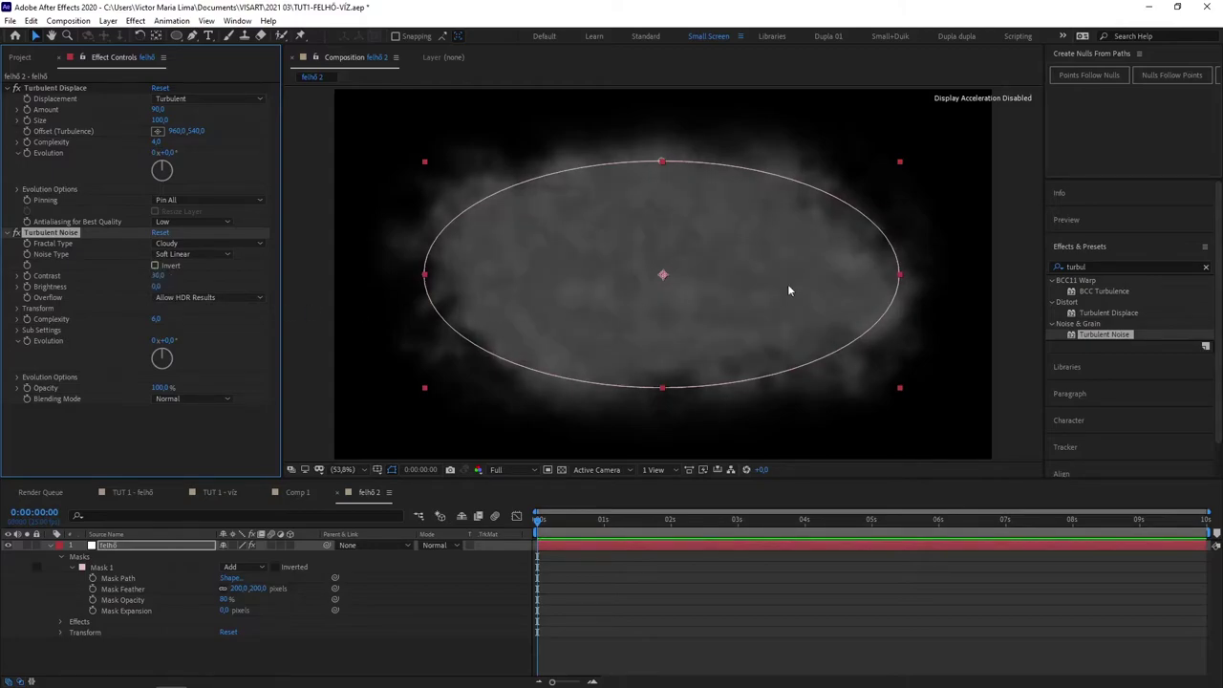
- Toggle the transparency grid on and off to check the cloud's alpha against black
{"action": "left_click", "coordinate": [560, 470]}
{"action": "left_click", "coordinate": [560, 470]}
{"action": "left_click", "coordinate": [560, 470]}
{"action": "left_click", "coordinate": [560, 470]}
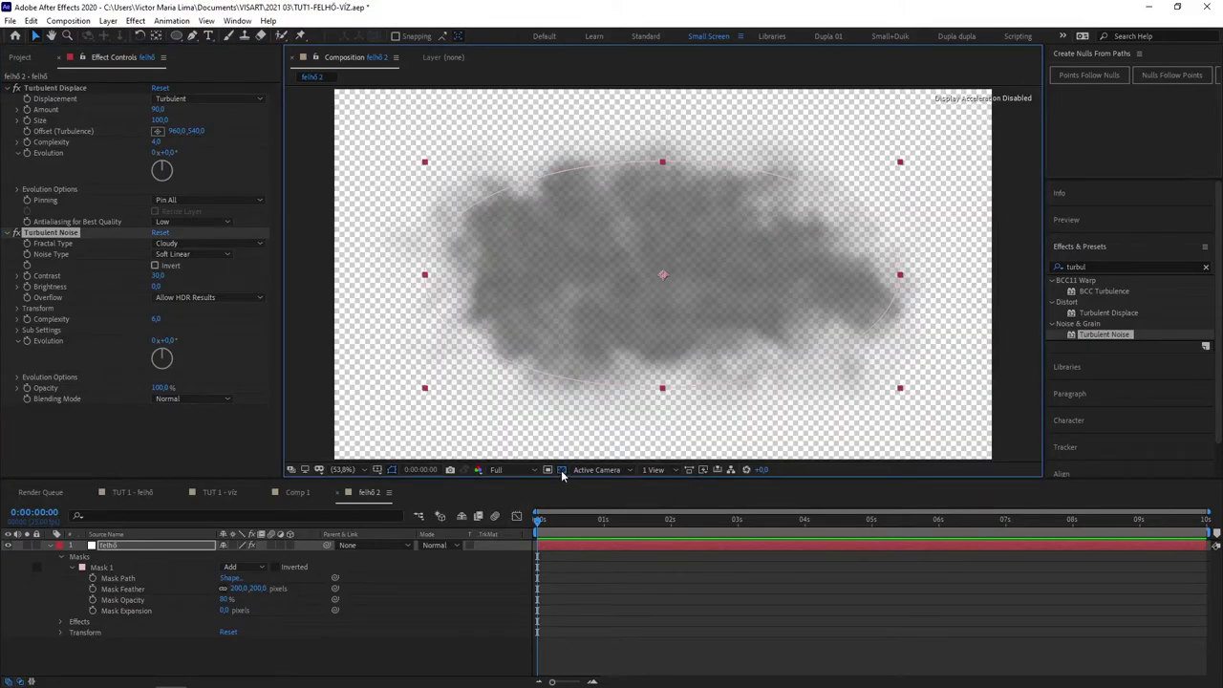
{"action": "left_click", "coordinate": [561, 470]}
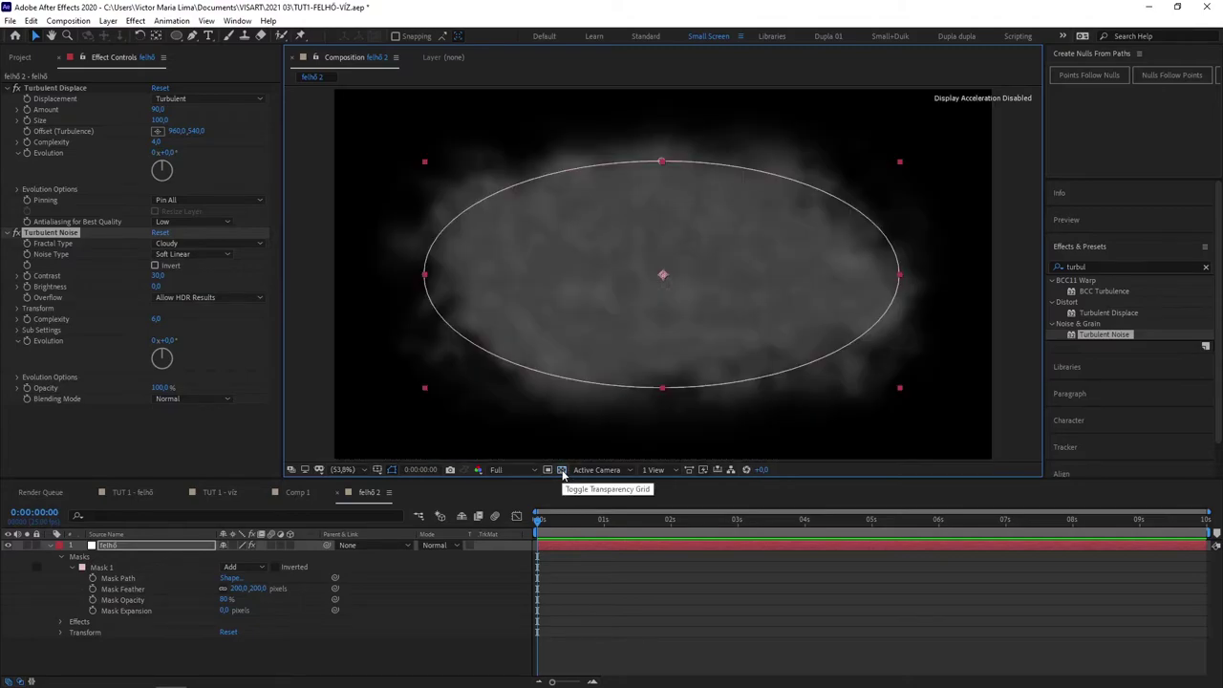
{"action": "left_click", "coordinate": [561, 470]}
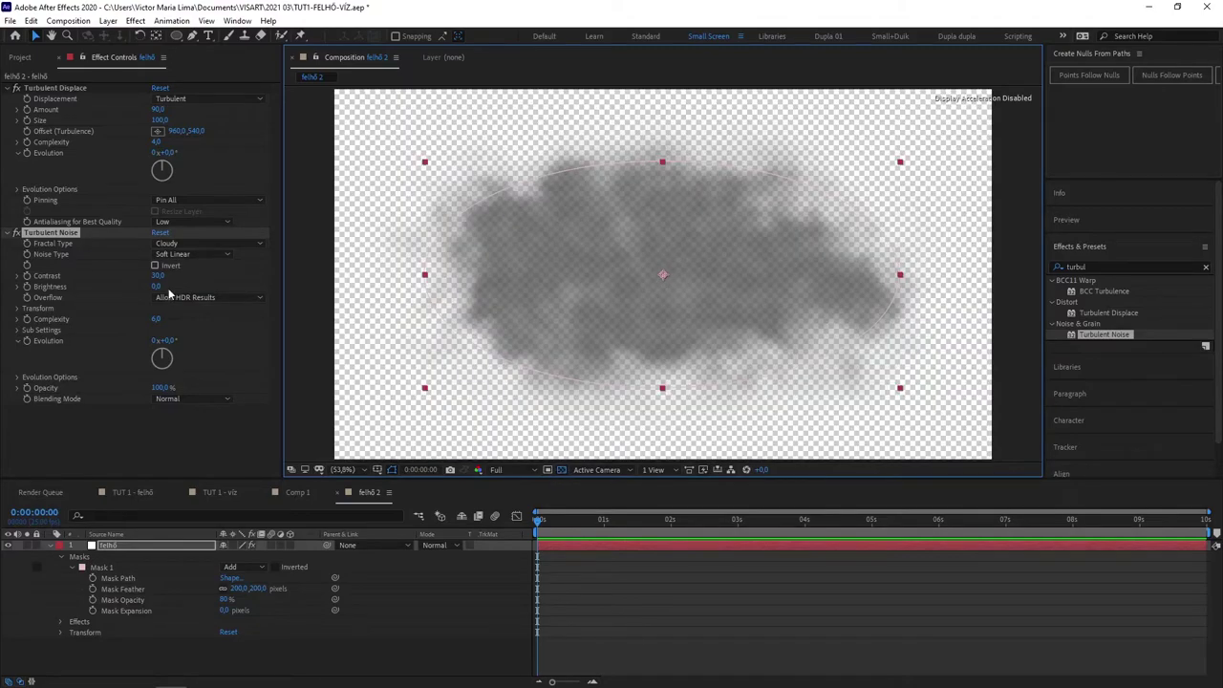
{"action": "left_click", "coordinate": [561, 470]}
{"action": "left_click", "coordinate": [561, 470]}
{"action": "left_click", "coordinate": [561, 470]}
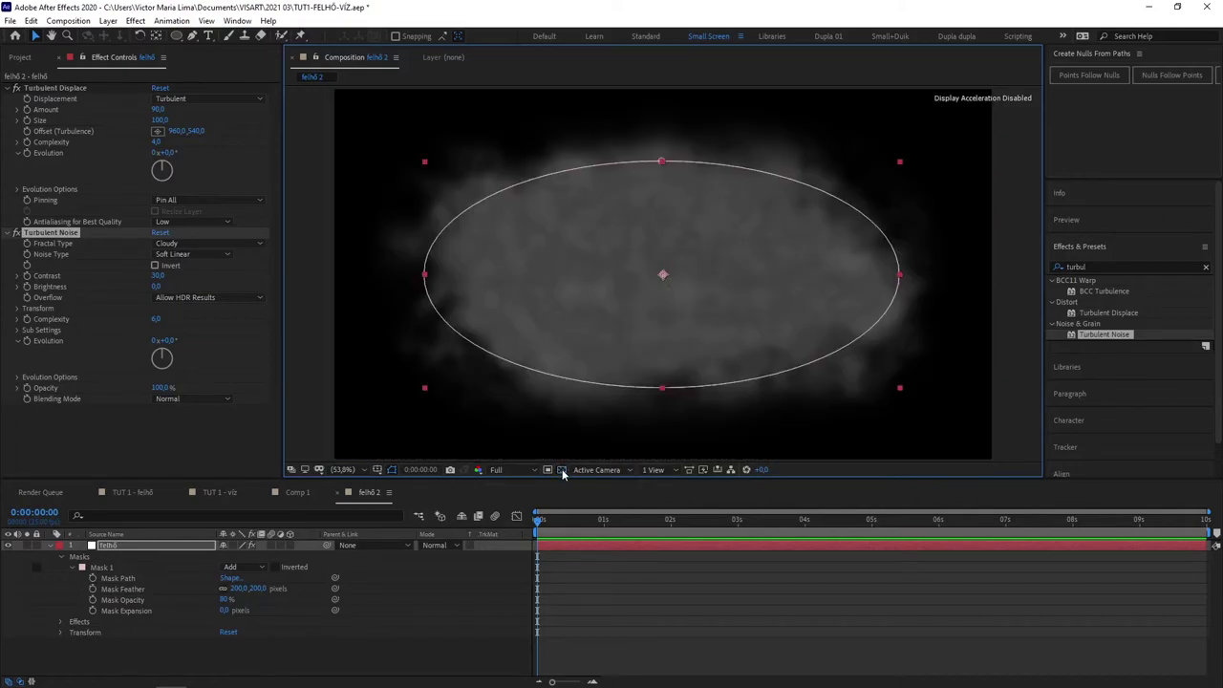
{"action": "left_click", "coordinate": [561, 471]}
{"action": "left_click", "coordinate": [562, 471]}
{"action": "left_click", "coordinate": [561, 470]}
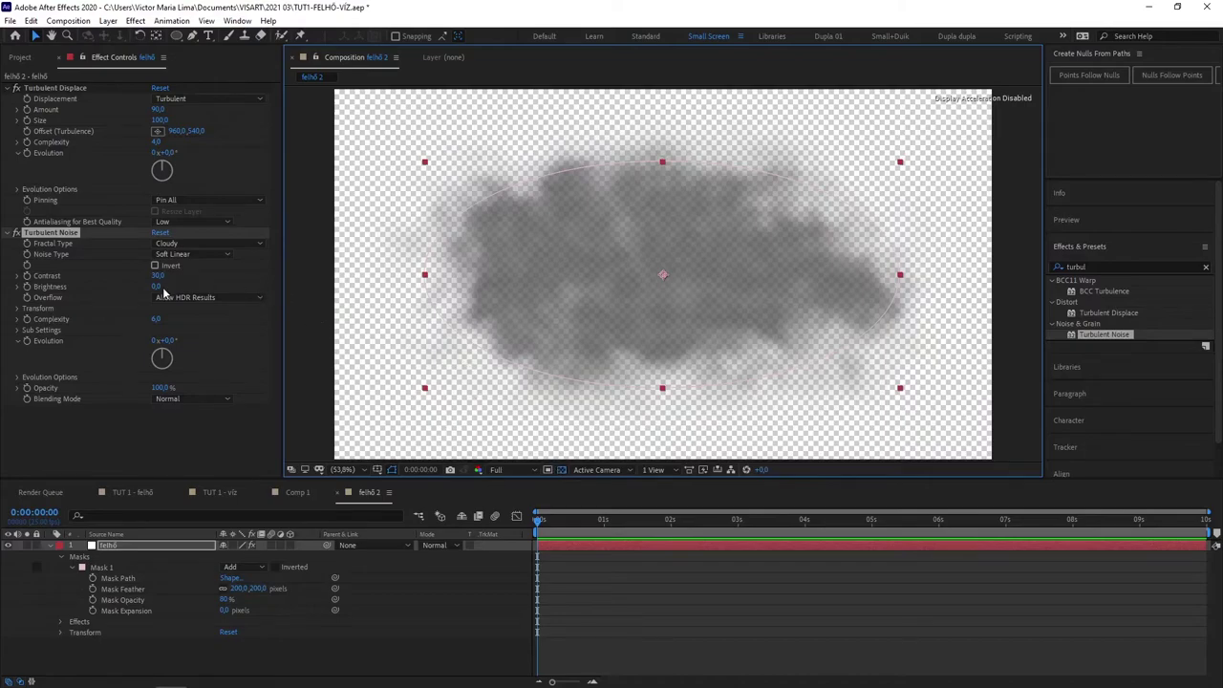
- Set Turbulent Noise Brightness to 60 and turn the transparency grid off
{"action": "left_click_drag", "start_coordinate": [157, 286], "coordinate": [181, 289]}
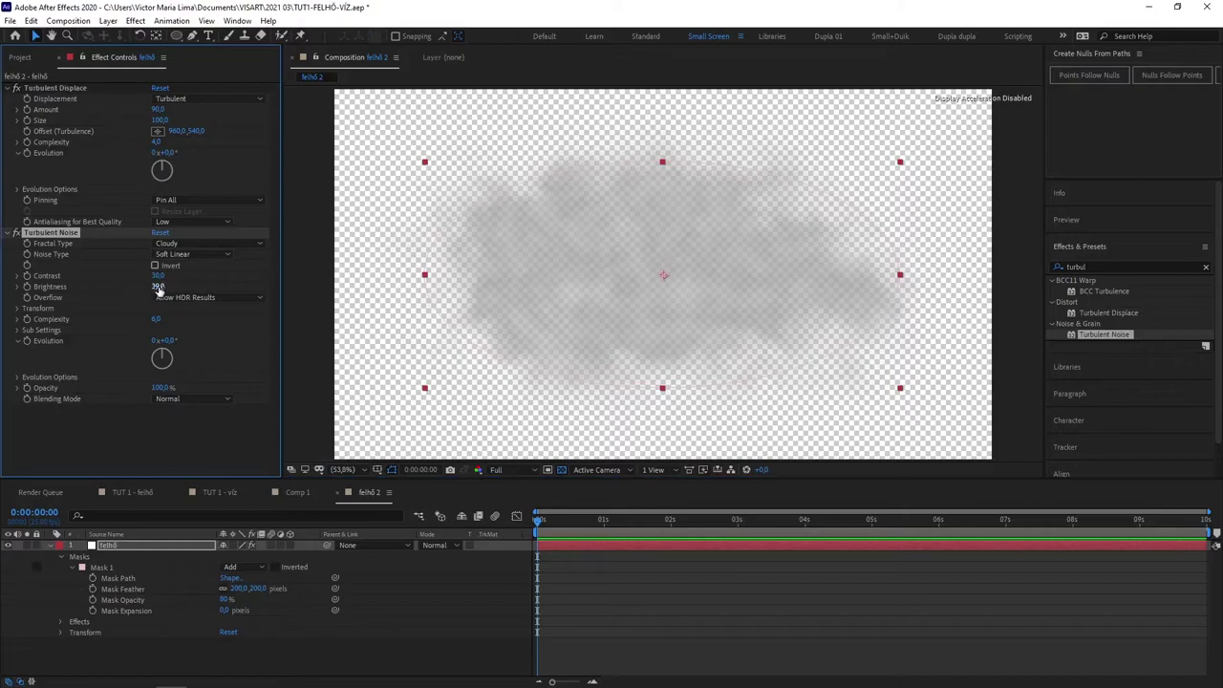
{"action": "left_click", "coordinate": [158, 287]}
{"action": "type", "text": "60"}
{"action": "key", "text": "Return"}
{"action": "left_click", "coordinate": [562, 470]}
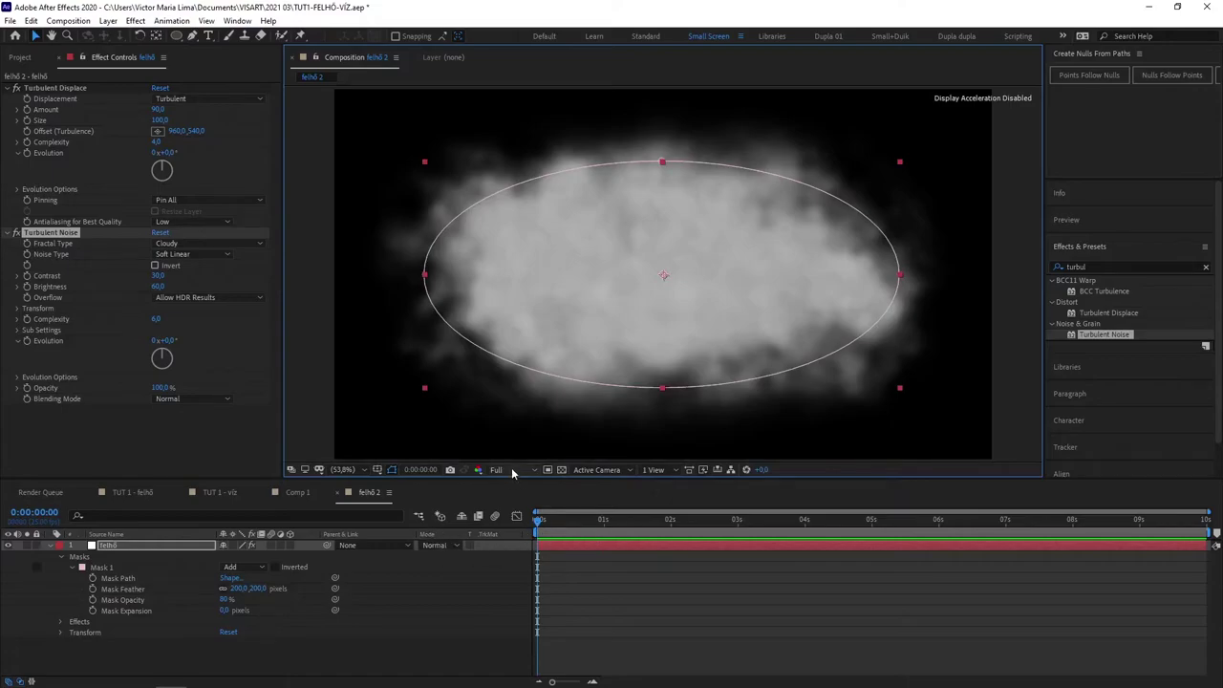
- Set the Turbulent Noise Complexity to 5
{"action": "left_click", "coordinate": [156, 319]}
{"action": "type", "text": "5"}
{"action": "key", "text": "Return"}
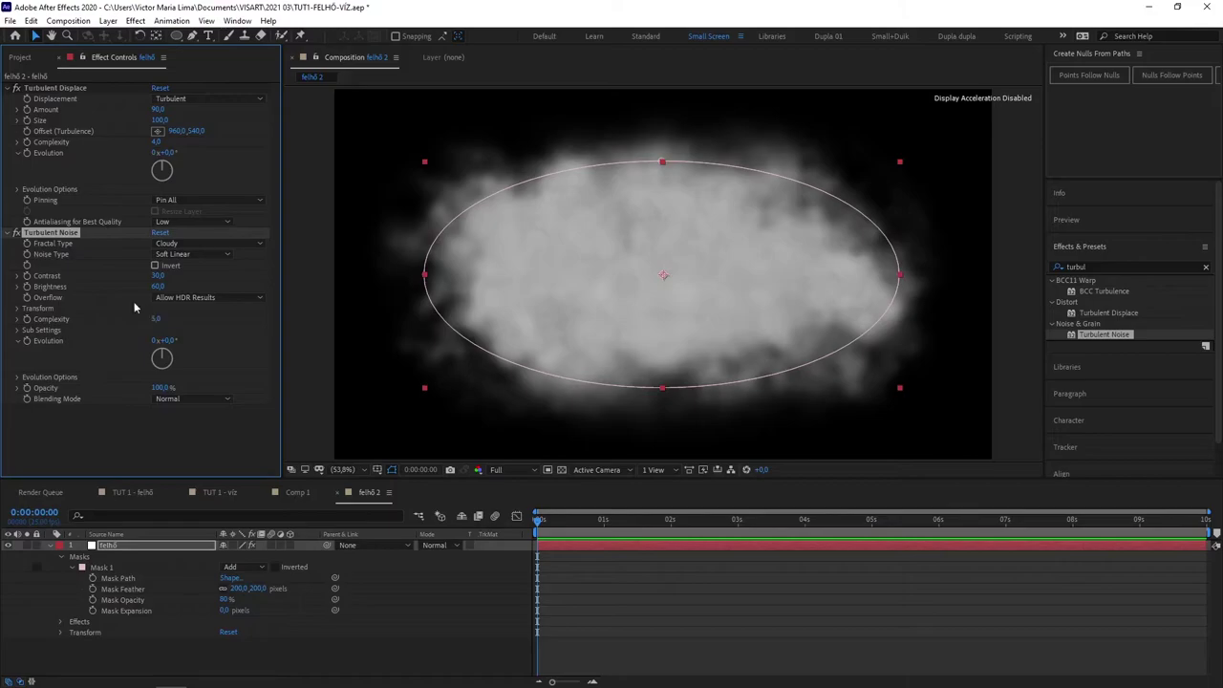
- Expand Turbulent Noise Sub Settings and nudge Sub Scaling up to 57.5
{"action": "left_click", "coordinate": [16, 308]}
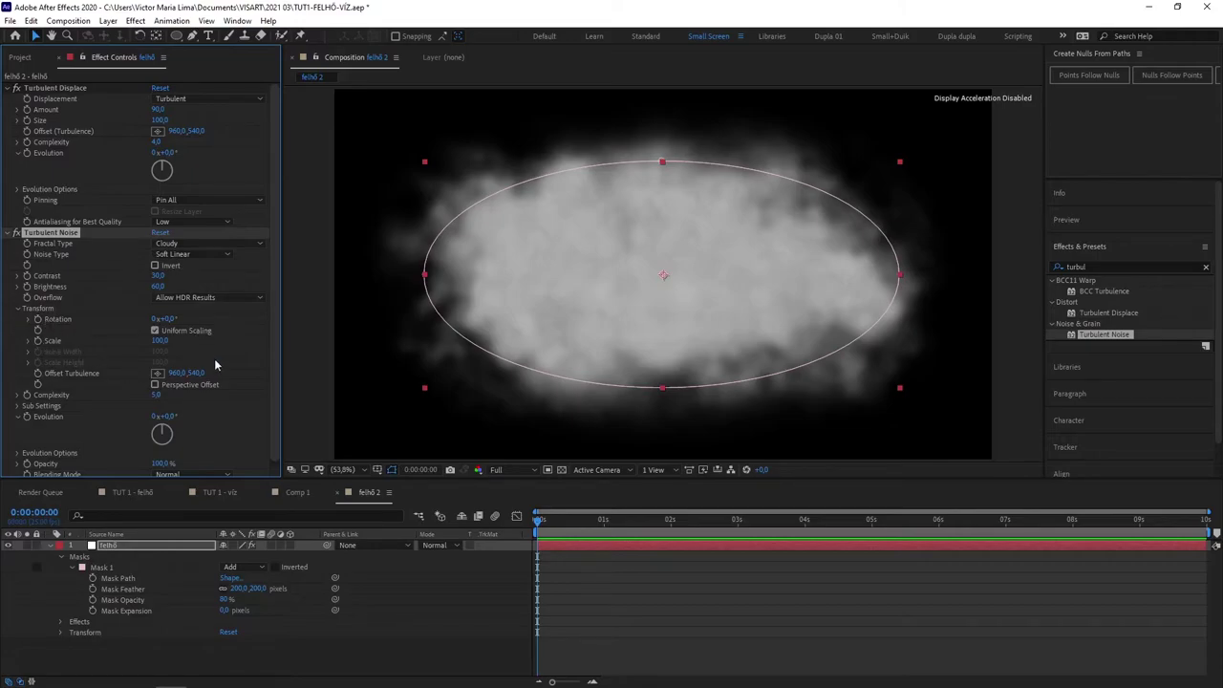
{"action": "left_click", "coordinate": [16, 309]}
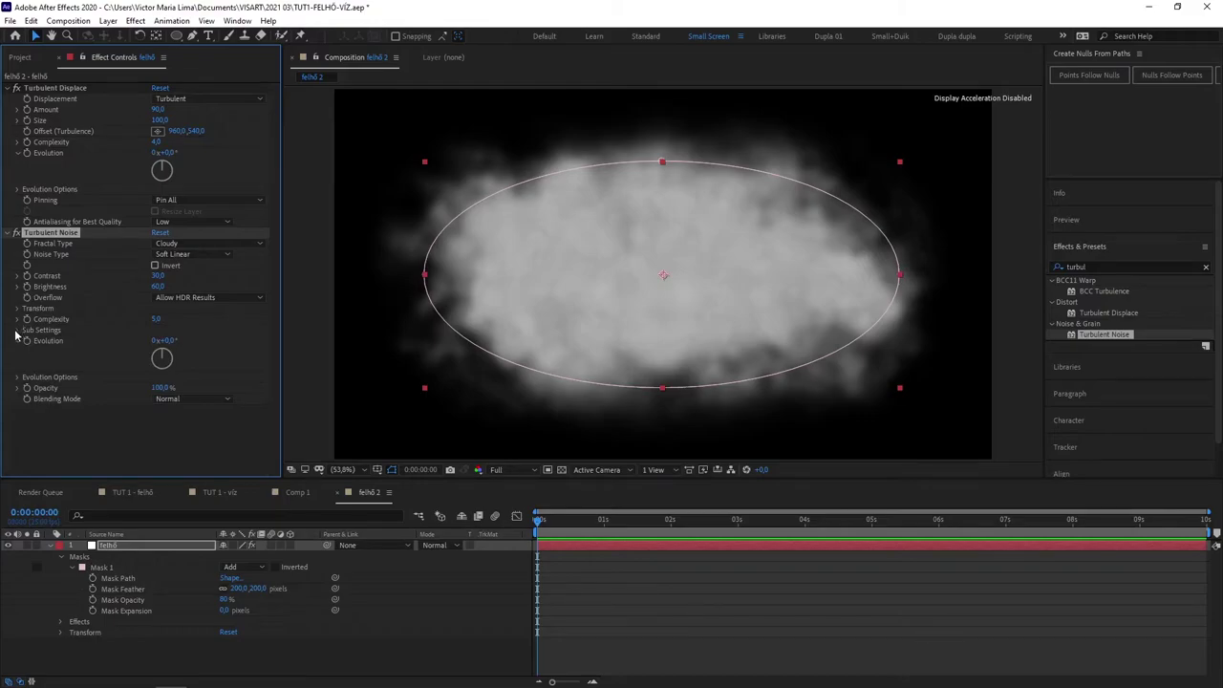
{"action": "left_click", "coordinate": [16, 331]}
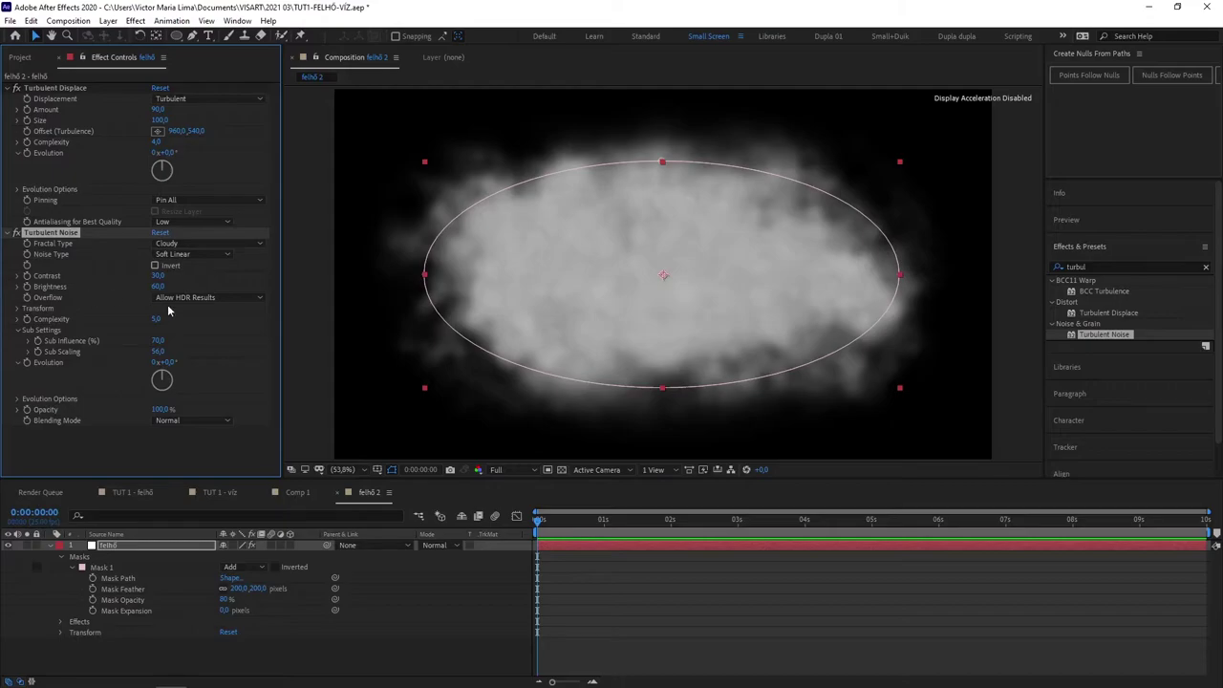
{"action": "left_click", "coordinate": [158, 352]}
{"action": "left_click_drag", "start_coordinate": [158, 355], "coordinate": [173, 352]}
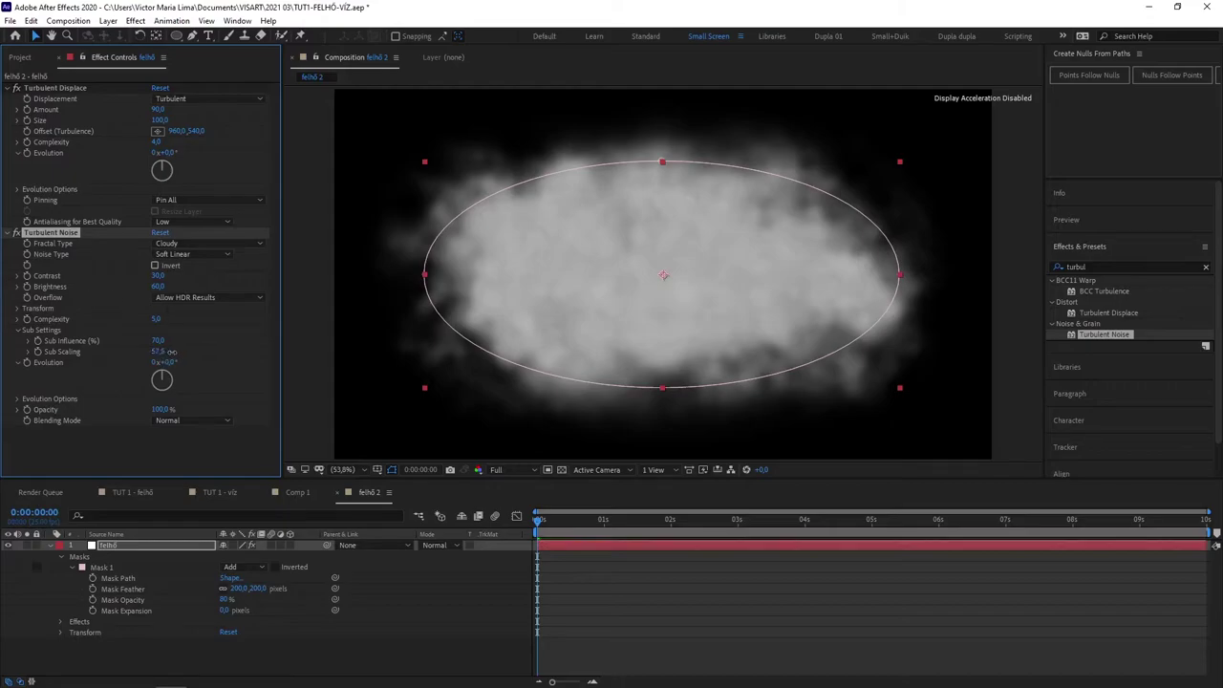
- View the cloud at 100% and raise Sub Scaling to 150
{"action": "key", "text": "slash"}
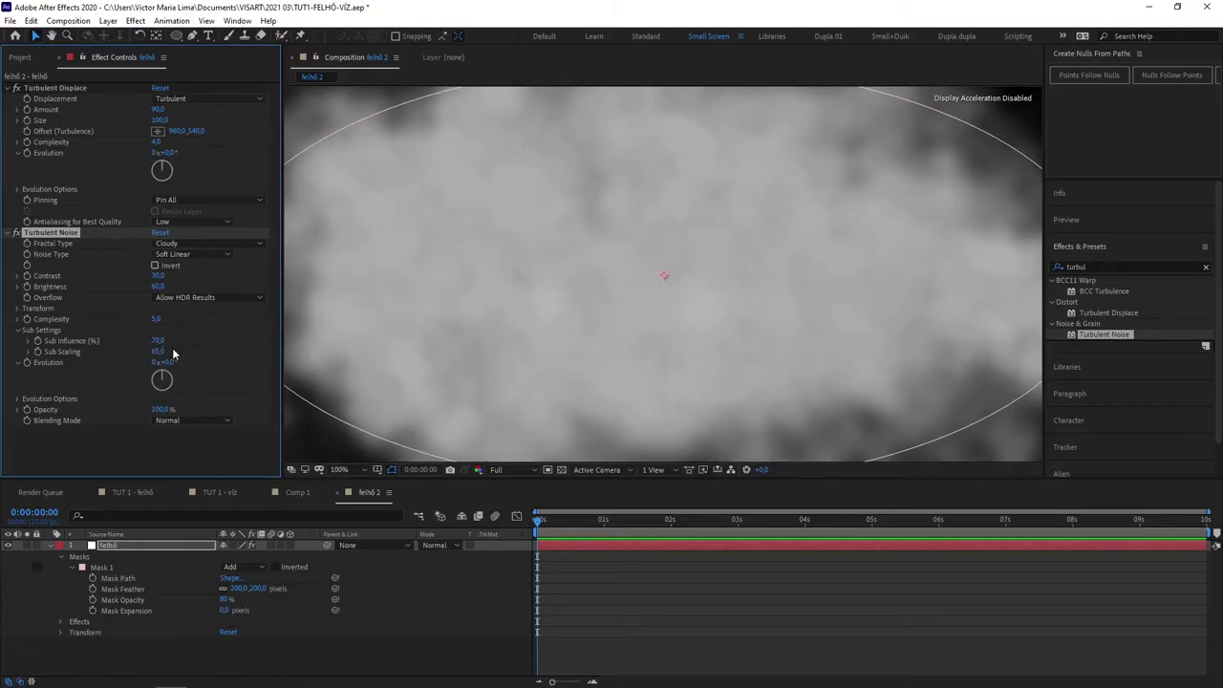
{"action": "left_click_drag", "start_coordinate": [170, 355], "coordinate": [208, 354]}
{"action": "left_click_drag", "start_coordinate": [161, 352], "coordinate": [200, 352]}
{"action": "left_click_drag", "start_coordinate": [161, 351], "coordinate": [163, 356]}
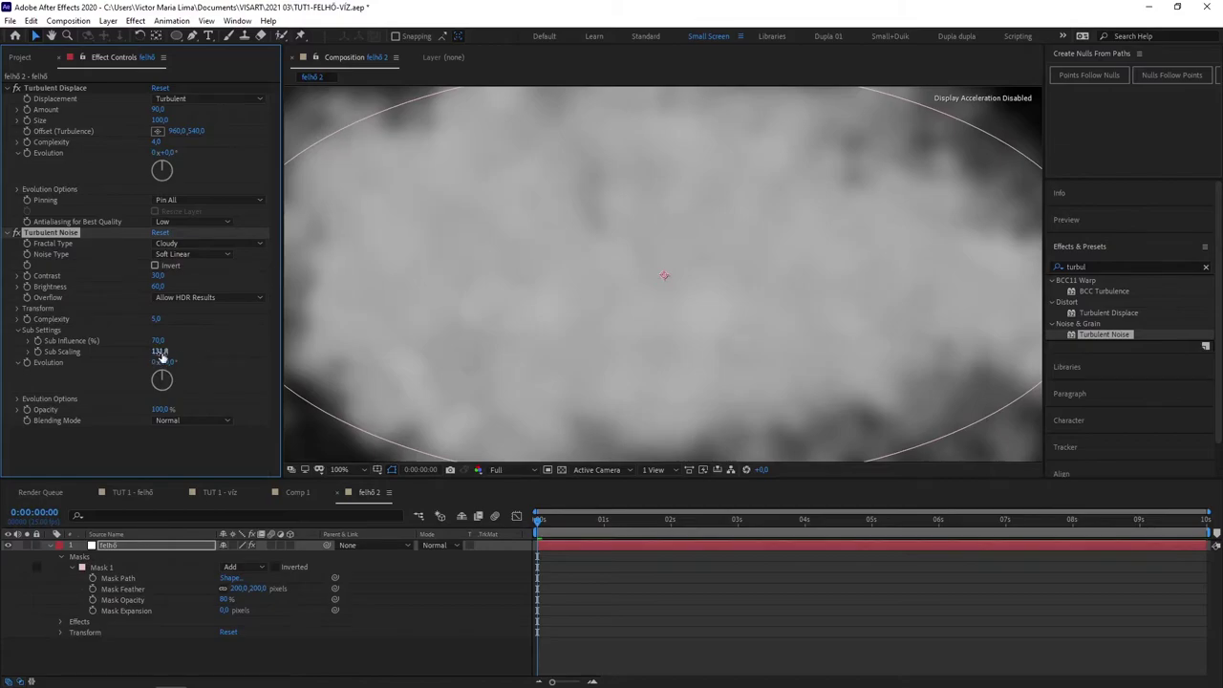
{"action": "left_click", "coordinate": [161, 352]}
{"action": "type", "text": "150"}
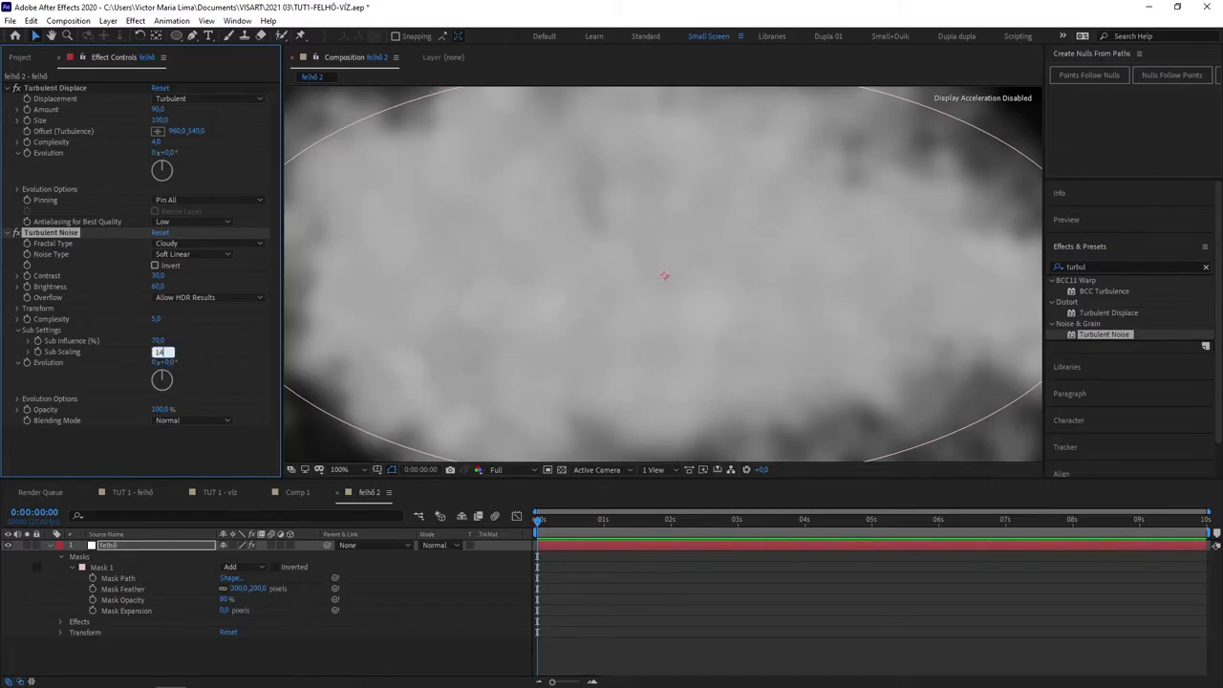
{"action": "key", "text": "Return"}
{"action": "left_click", "coordinate": [165, 351]}
{"action": "type", "text": "1"}
{"action": "key", "text": "Return"}
- Adjust Turbulent Noise Sub Influence and enter an exact value of 120
{"action": "left_click_drag", "start_coordinate": [158, 340], "coordinate": [132, 339]}
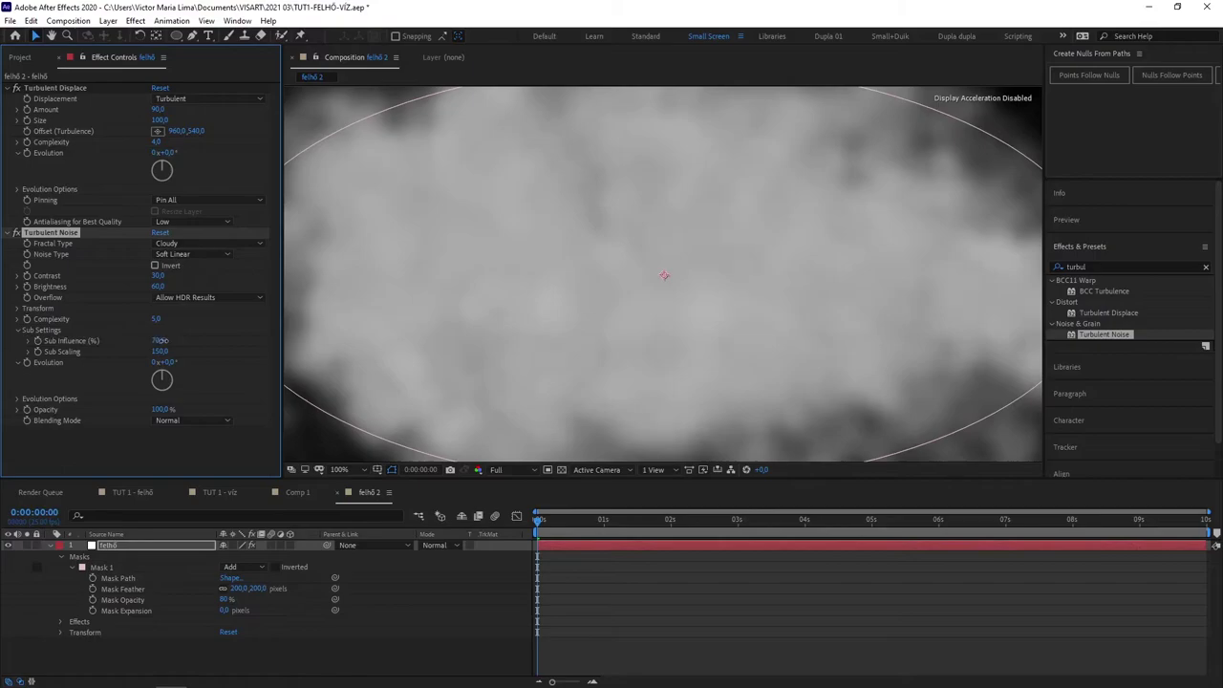
{"action": "left_click_drag", "start_coordinate": [374, 337], "coordinate": [512, 331]}
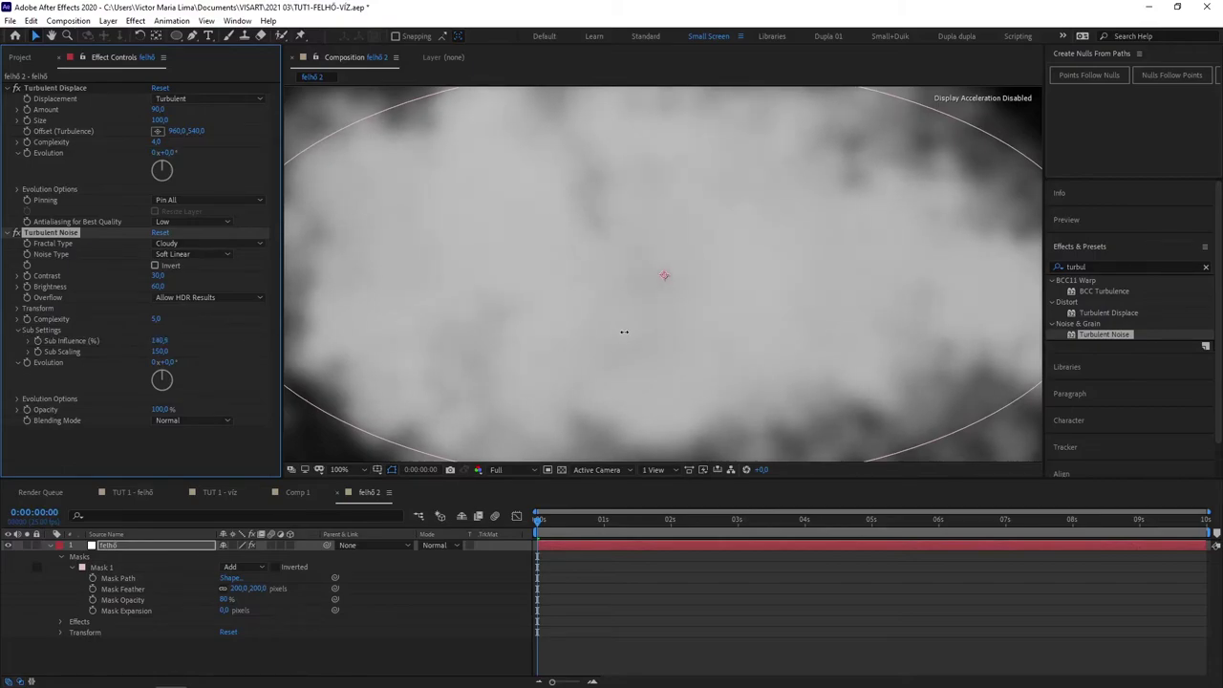
{"action": "left_click_drag", "start_coordinate": [880, 343], "coordinate": [279, 321]}
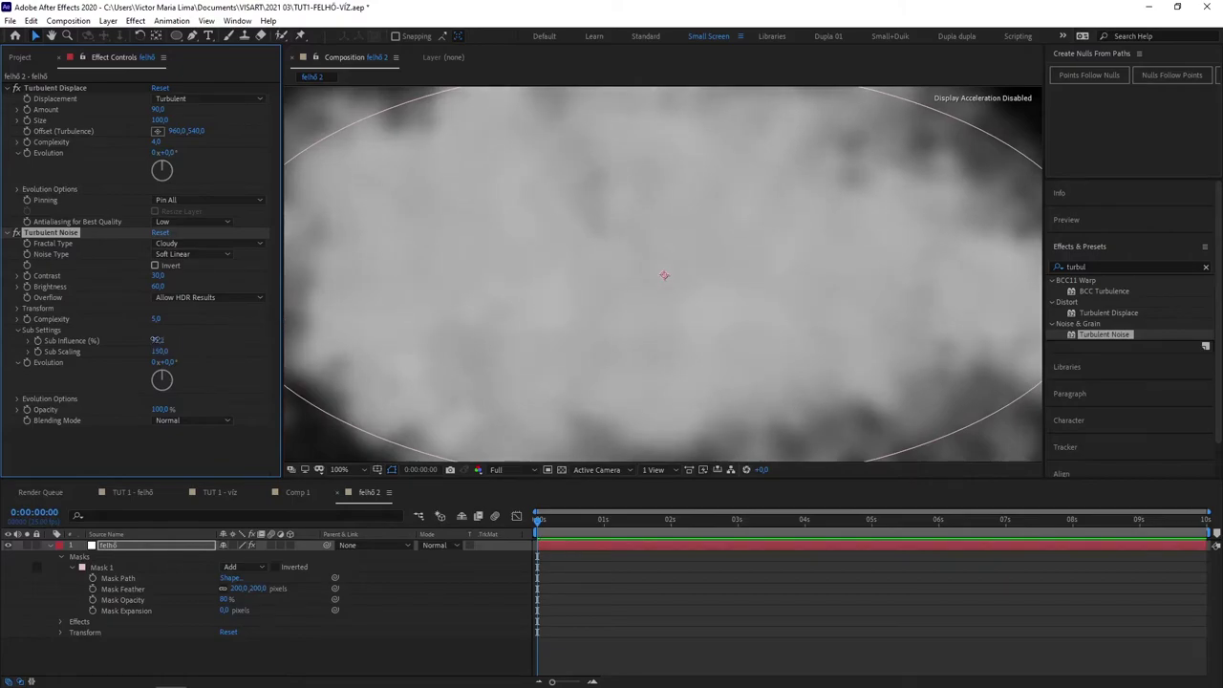
{"action": "left_click", "coordinate": [158, 341]}
{"action": "type", "text": "100"}
{"action": "key", "text": "Return"}
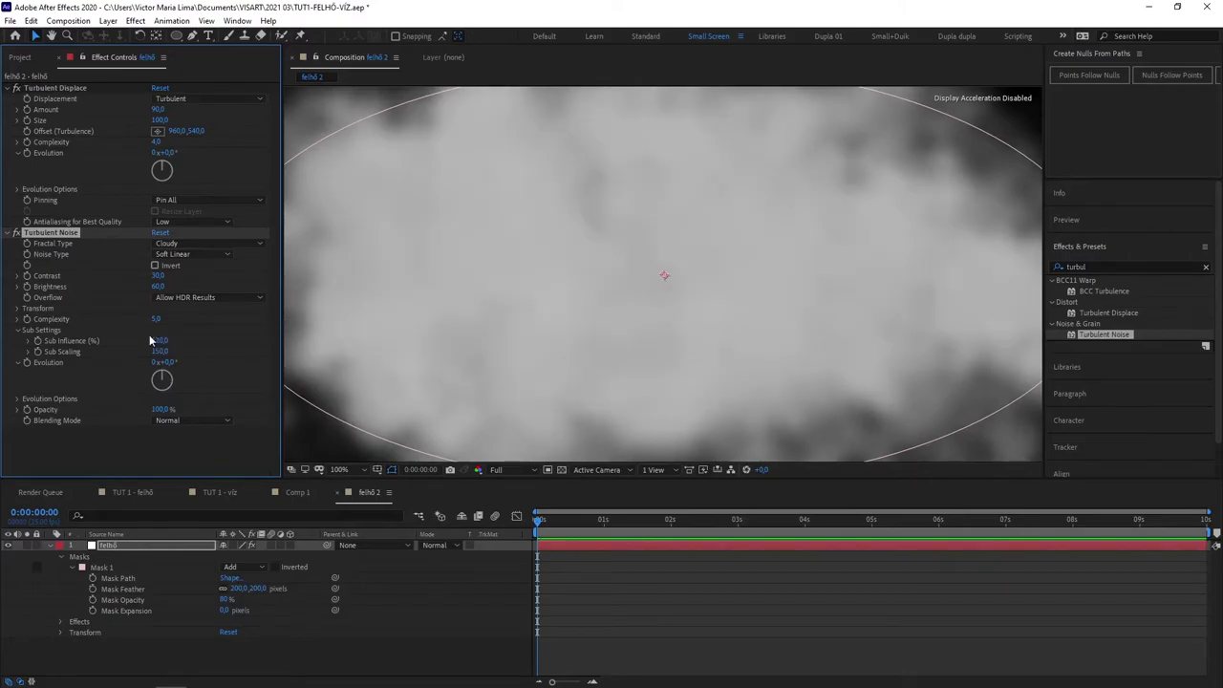
- Preview the clean cloud, then scrub Turbulent Noise opacity down to 0 and back up
{"action": "scroll", "coordinate": [706, 338], "scroll_direction": "down", "scroll_amount": 2}
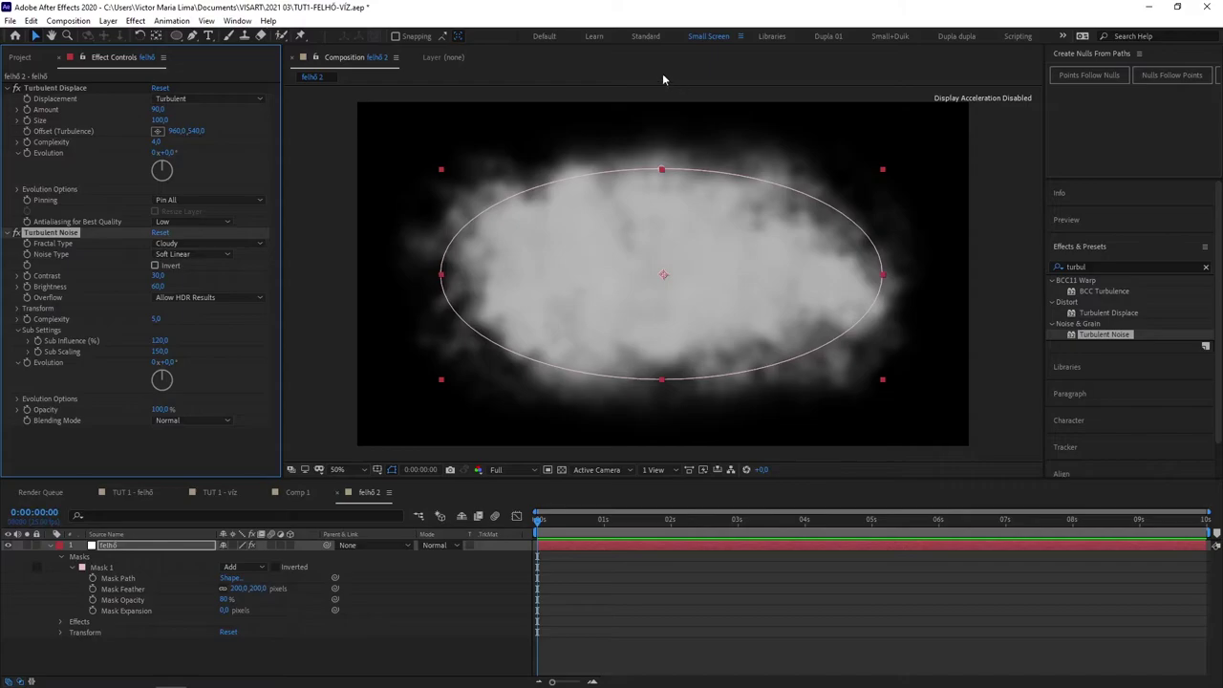
{"action": "left_click", "coordinate": [995, 285]}
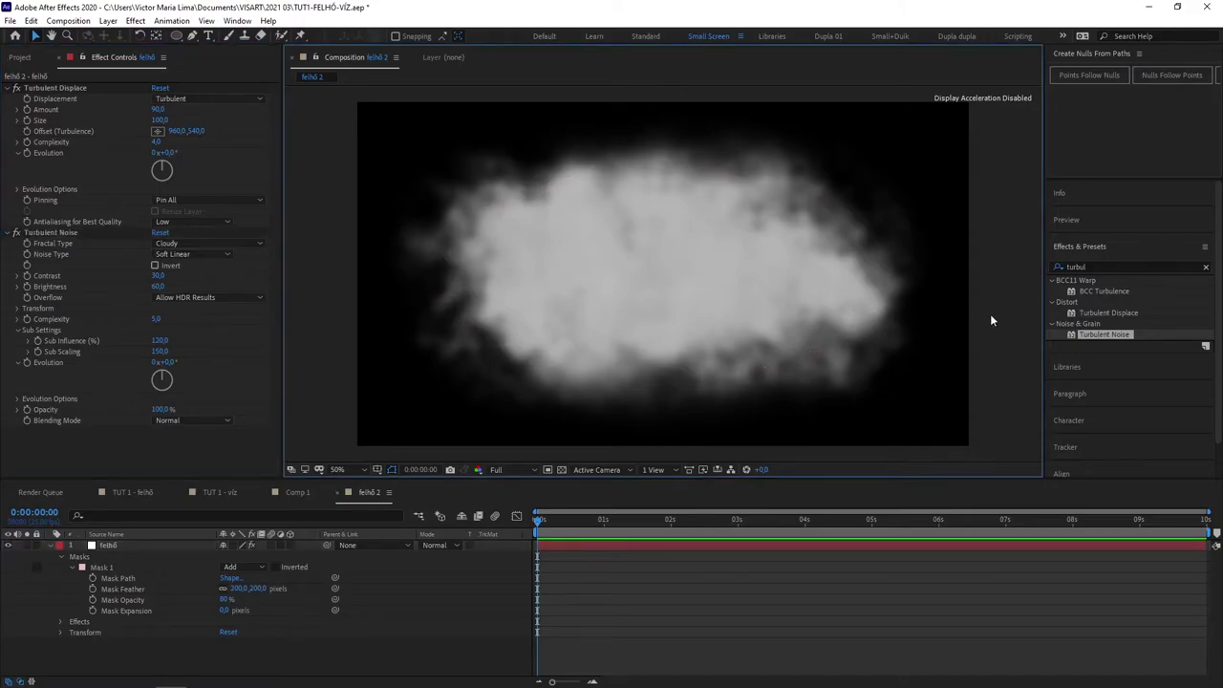
{"action": "left_click", "coordinate": [856, 323]}
{"action": "left_click_drag", "start_coordinate": [159, 409], "coordinate": [61, 409]}
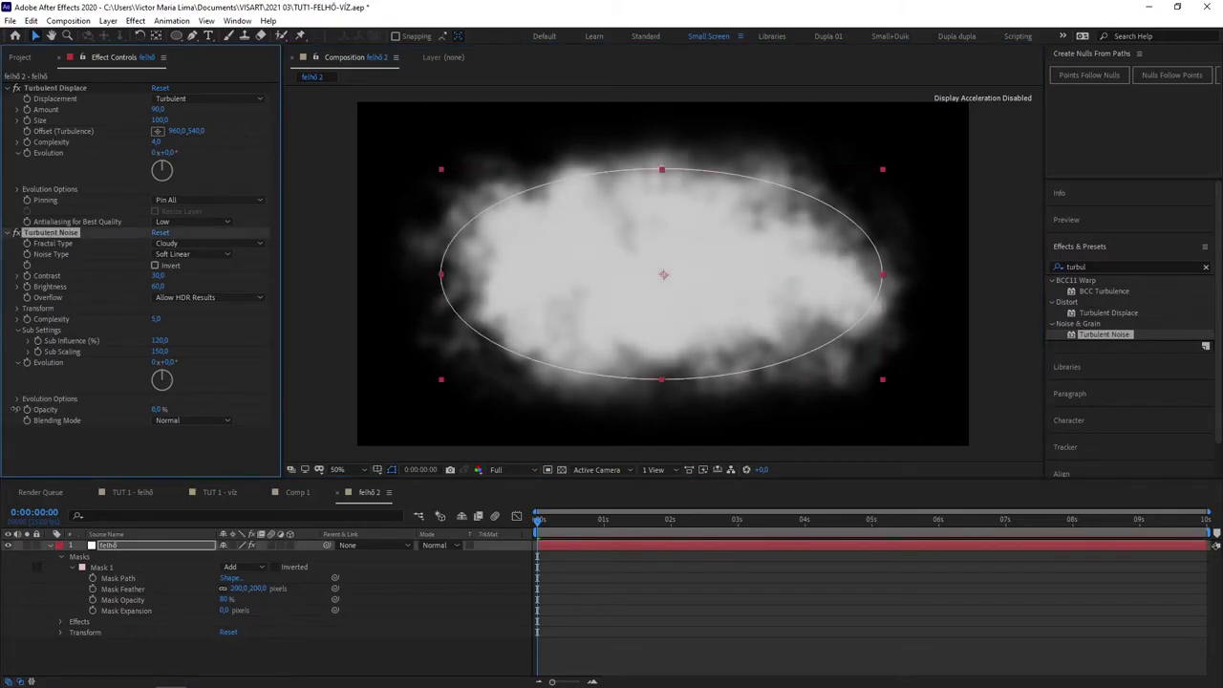
{"action": "left_click_drag", "start_coordinate": [163, 409], "coordinate": [258, 413]}
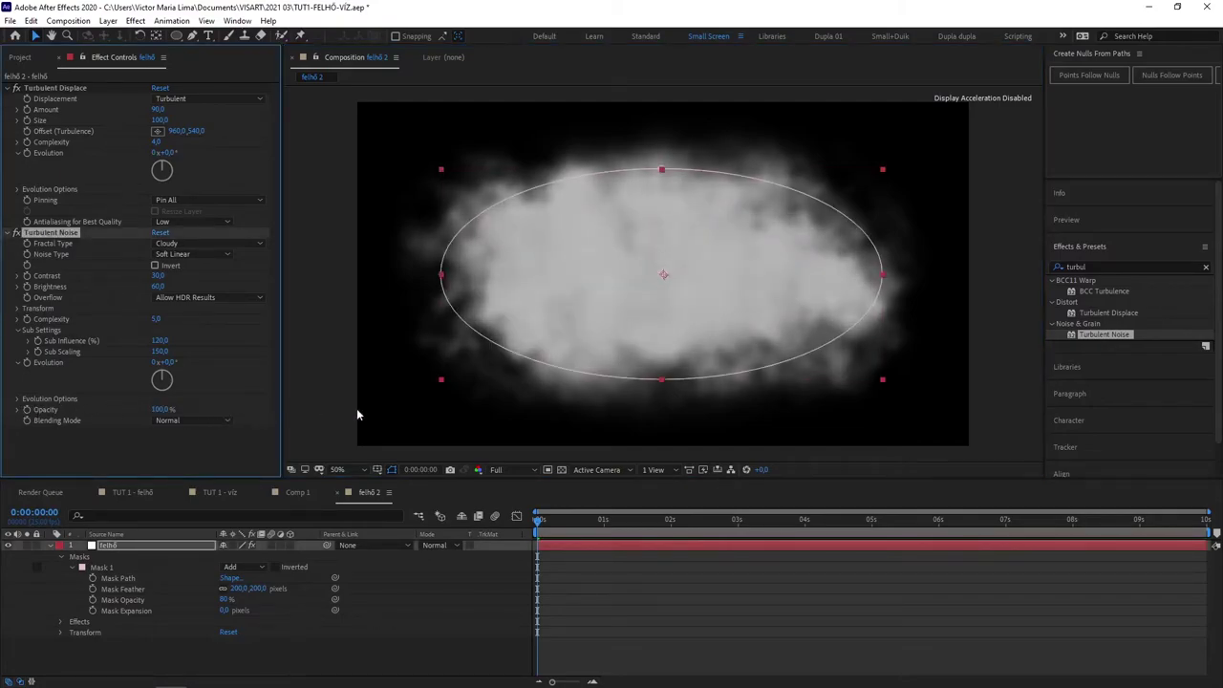
- Compare opacities on the transparency grid, set Turbulent Noise opacity to 80%, and collapse felhő's properties
{"action": "mouse_move", "coordinate": [358, 415]}
{"action": "left_mouse_down"}
{"action": "mouse_move", "coordinate": [189, 414]}
{"action": "mouse_move", "coordinate": [230, 415]}
{"action": "left_mouse_up"}
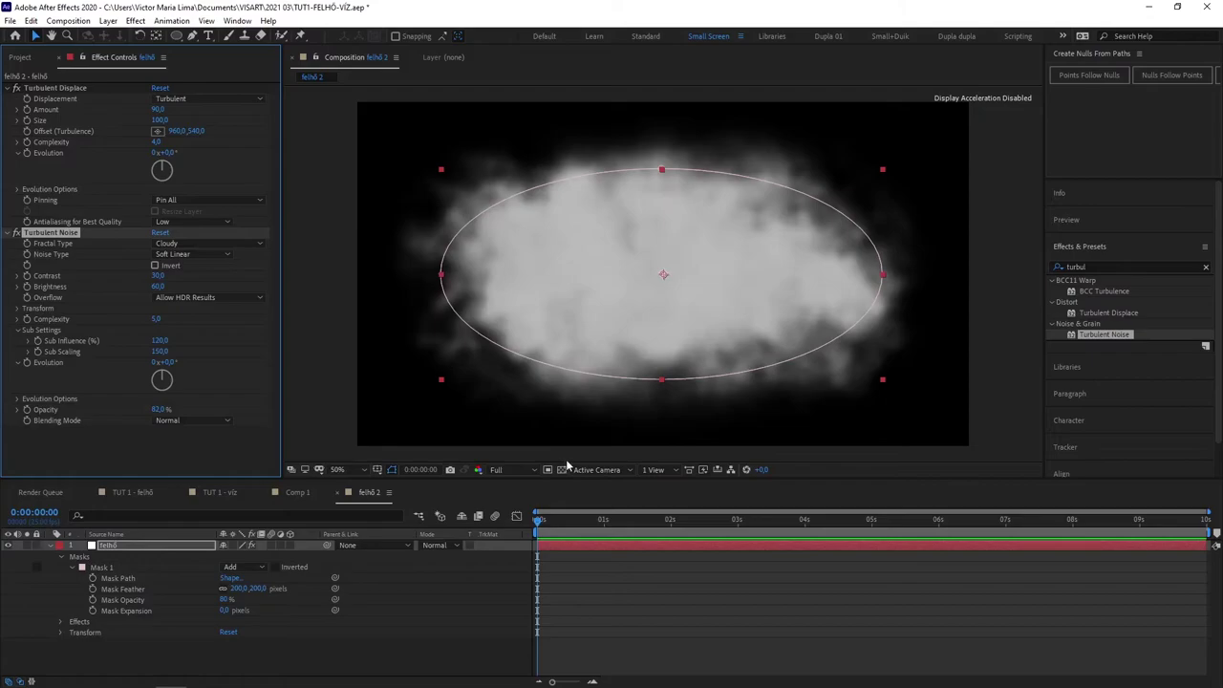
{"action": "left_click", "coordinate": [560, 469]}
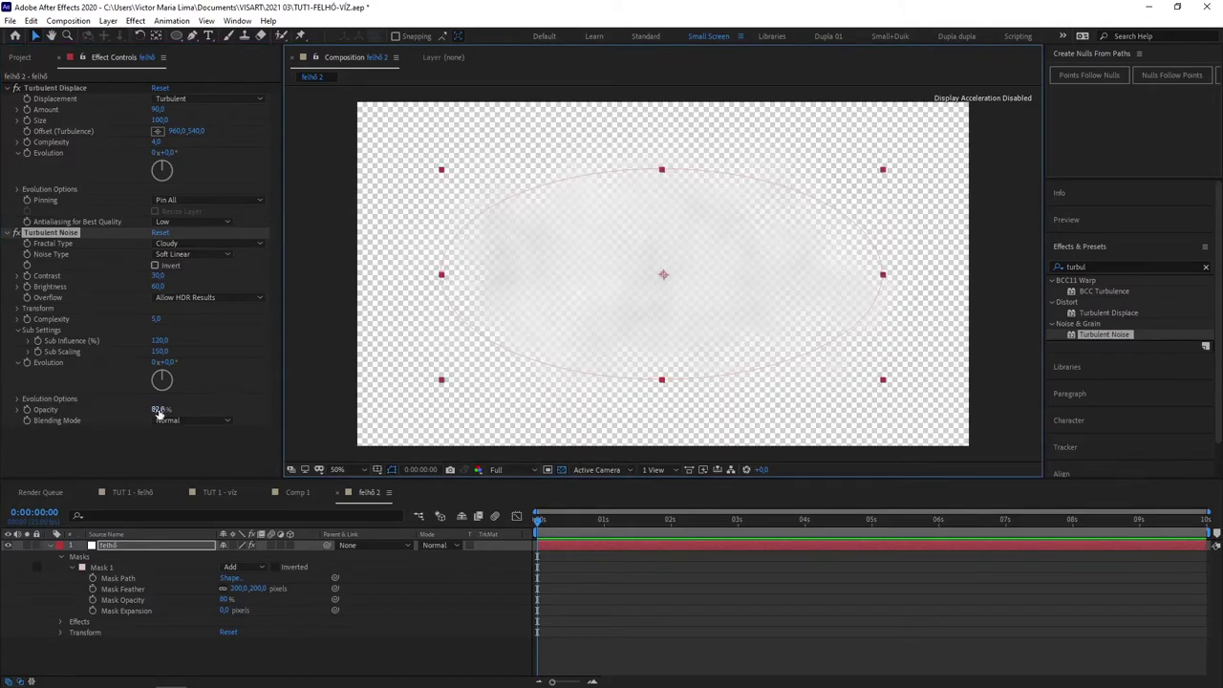
{"action": "mouse_move", "coordinate": [162, 409]}
{"action": "left_mouse_down"}
{"action": "mouse_move", "coordinate": [230, 409]}
{"action": "mouse_move", "coordinate": [143, 409]}
{"action": "left_mouse_up"}
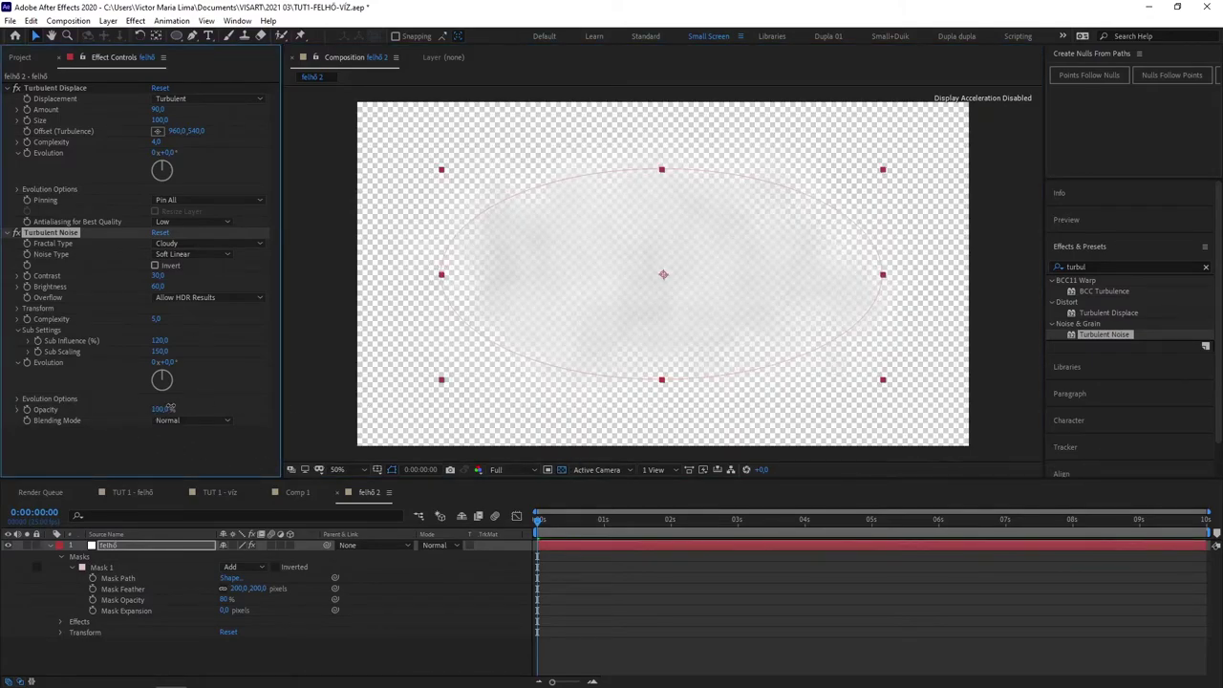
{"action": "type", "text": "27"}
{"action": "left_click", "coordinate": [562, 471]}
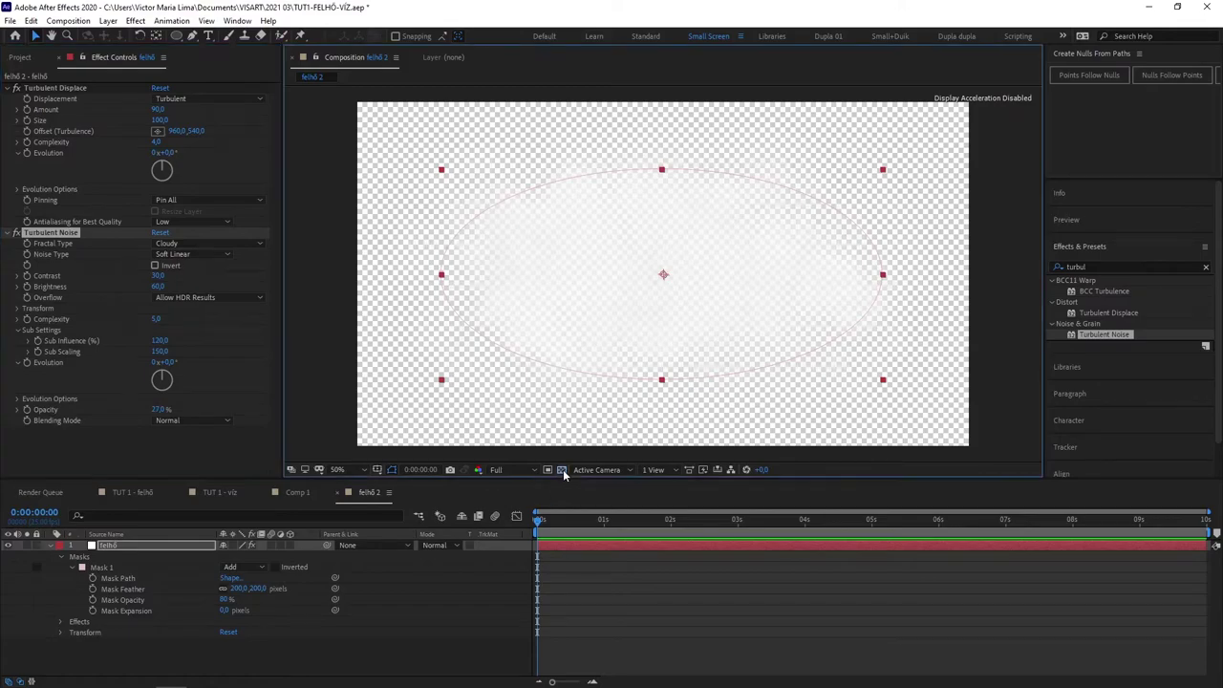
{"action": "key", "text": "ctrl+z"}
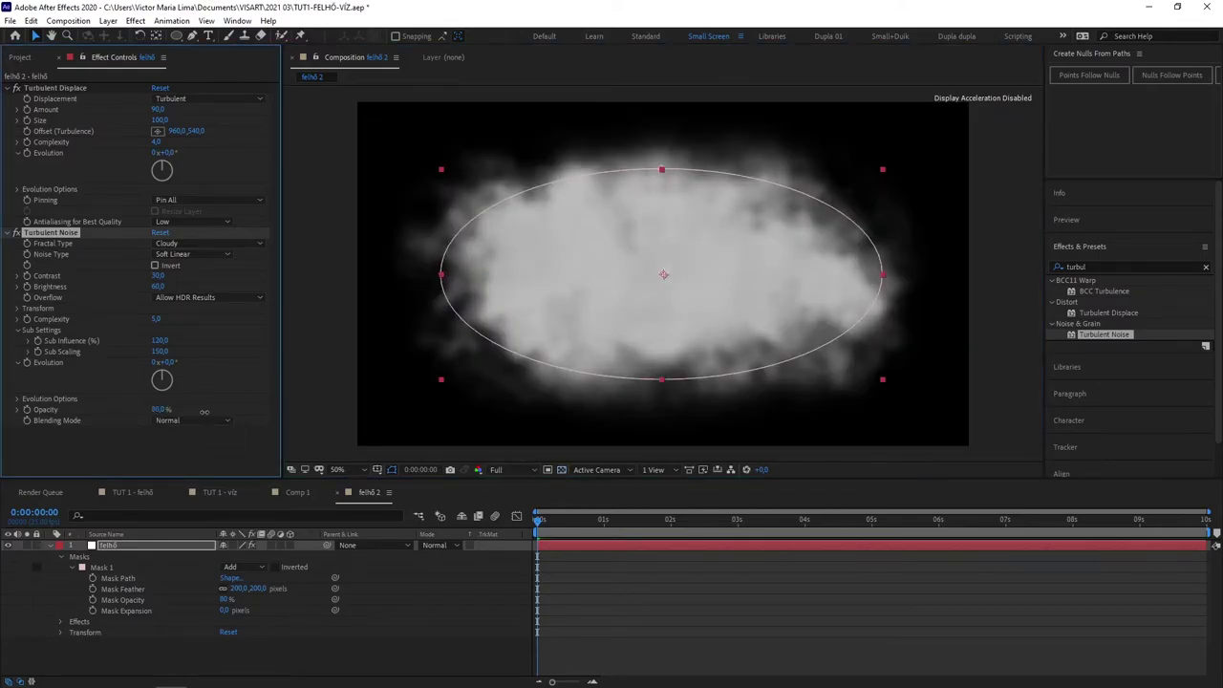
{"action": "left_click", "coordinate": [169, 410]}
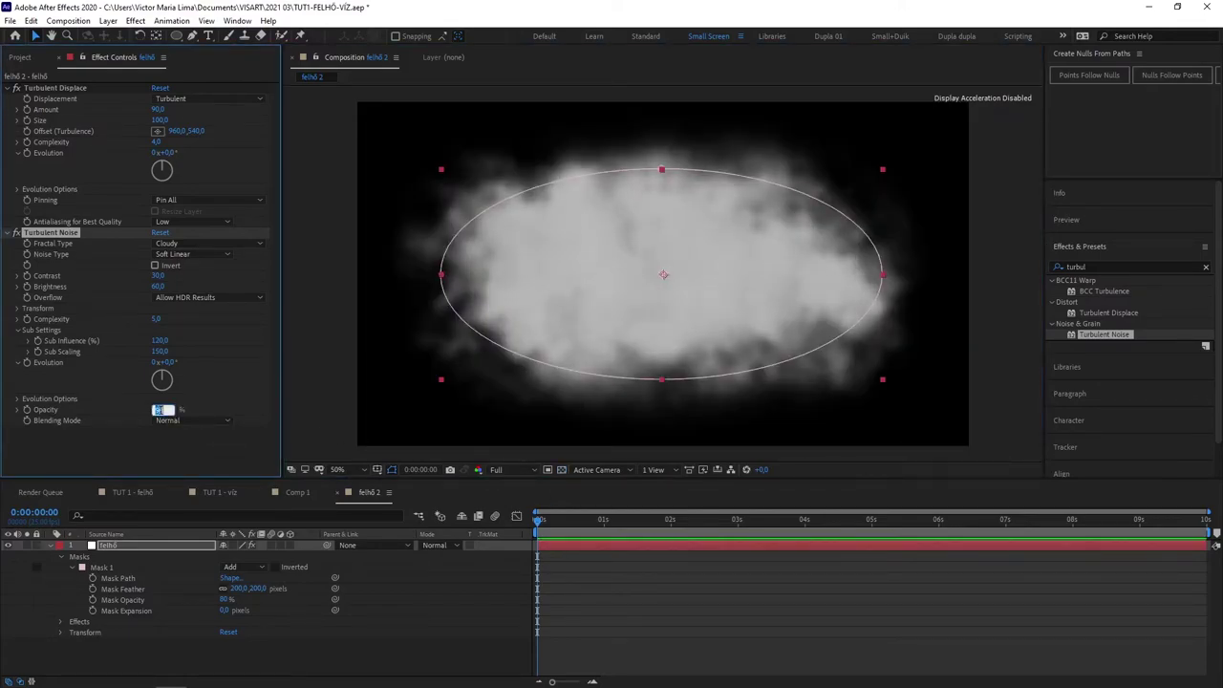
{"action": "type", "text": "0"}
{"action": "key", "text": "Return"}
{"action": "left_click", "coordinate": [51, 548]}
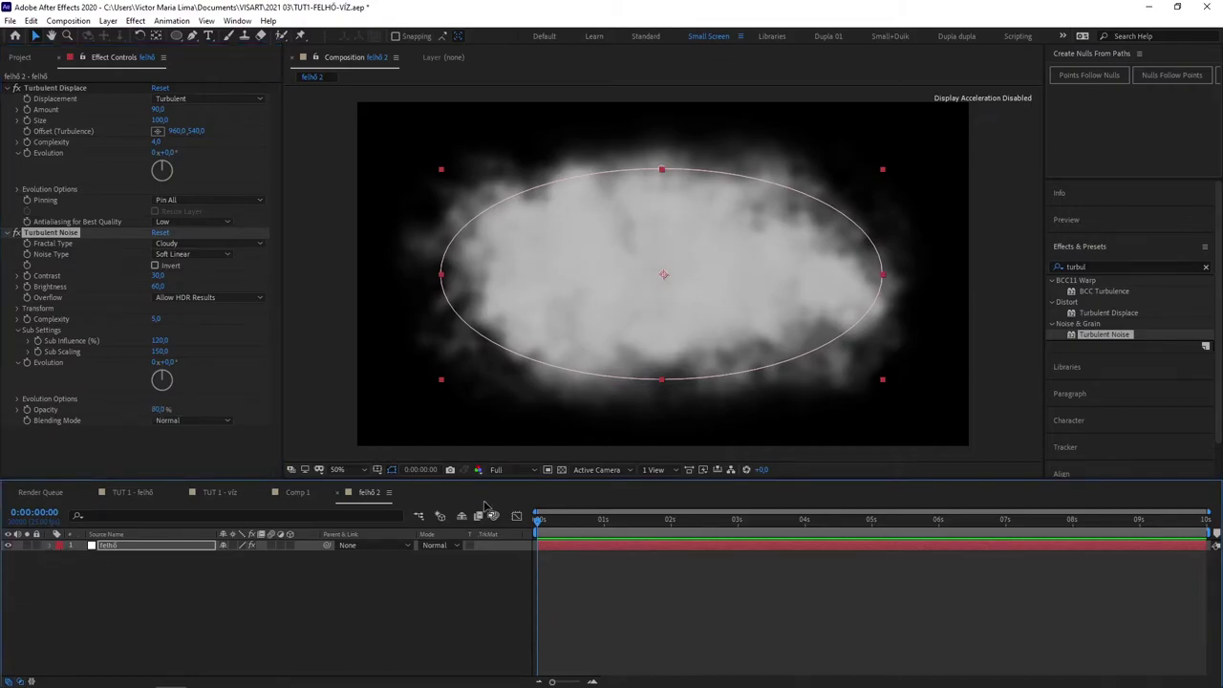
- Apply Gradient Ramp from a 'gradi' search to the cloud layer and swap its colours
{"action": "left_click", "coordinate": [1090, 266]}
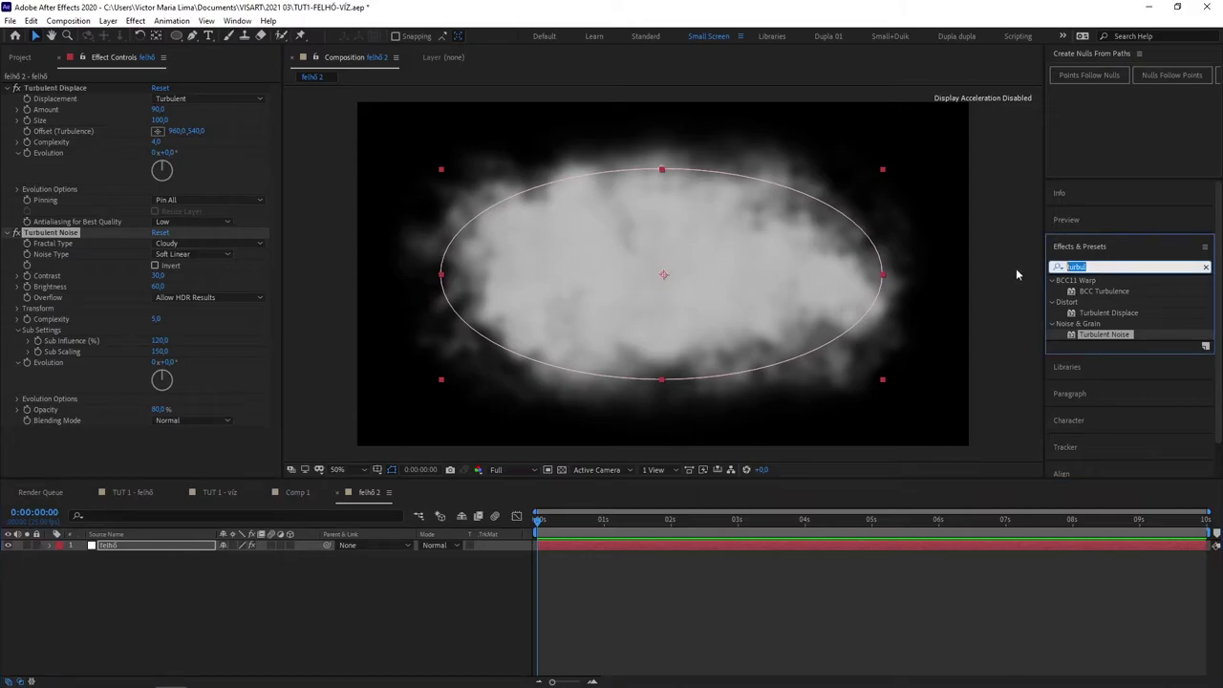
{"action": "type", "text": "gr"}
{"action": "type", "text": "a"}
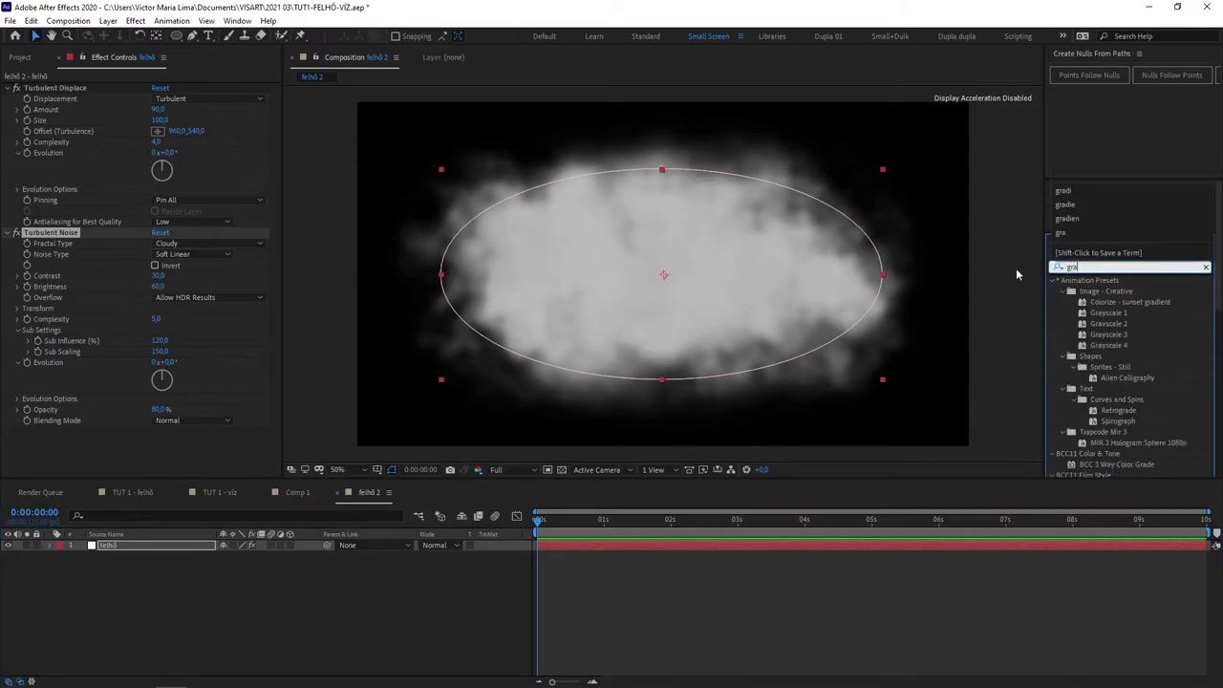
{"action": "type", "text": "di"}
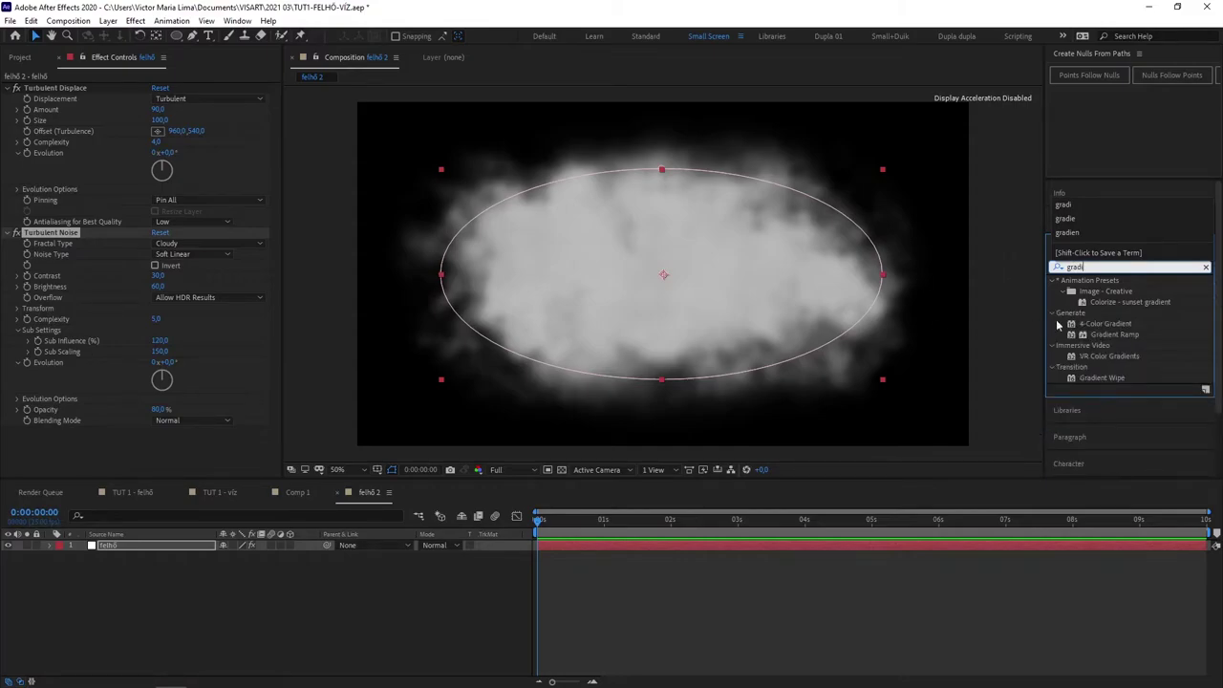
{"action": "left_click", "coordinate": [1116, 337]}
{"action": "left_click_drag", "start_coordinate": [1116, 337], "coordinate": [726, 306]}
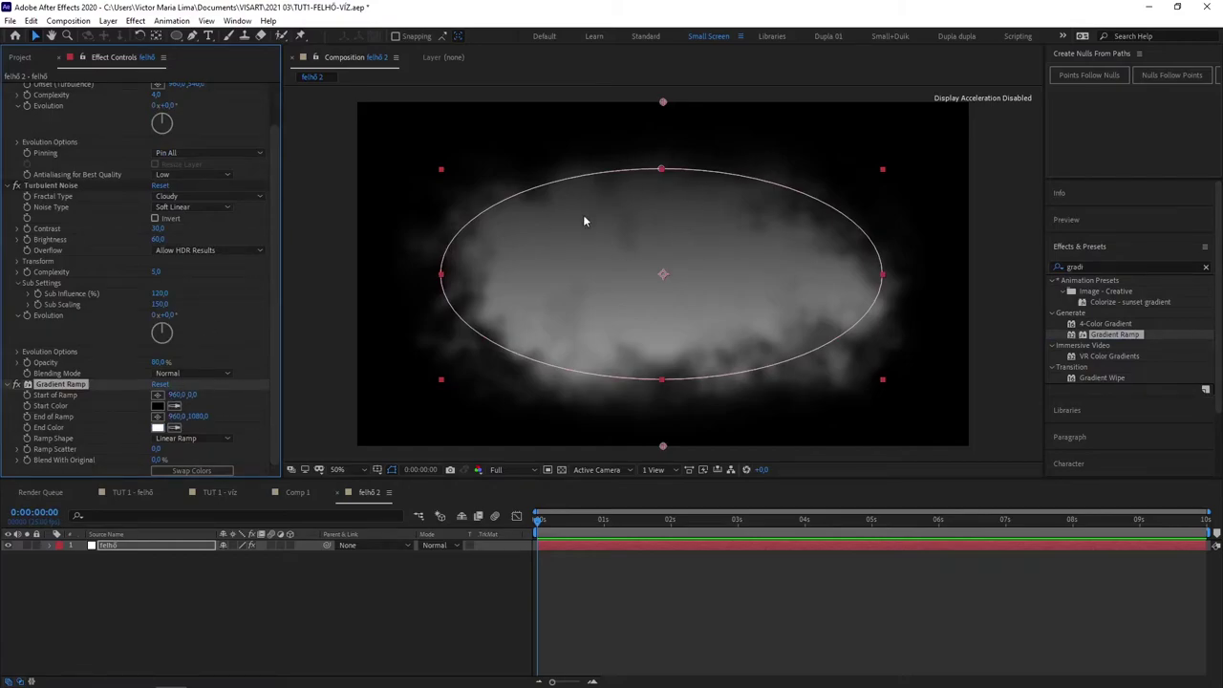
{"action": "left_click", "coordinate": [194, 472]}
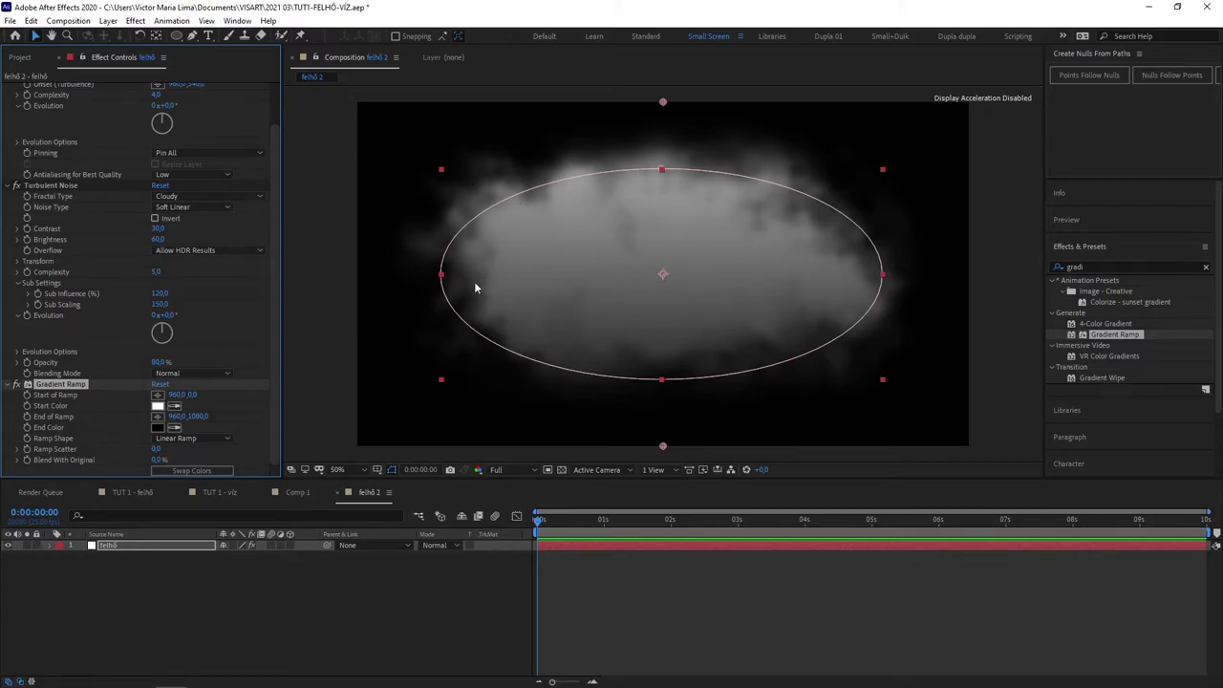
{"action": "scroll", "coordinate": [98, 358], "scroll_direction": "up", "scroll_amount": 2}
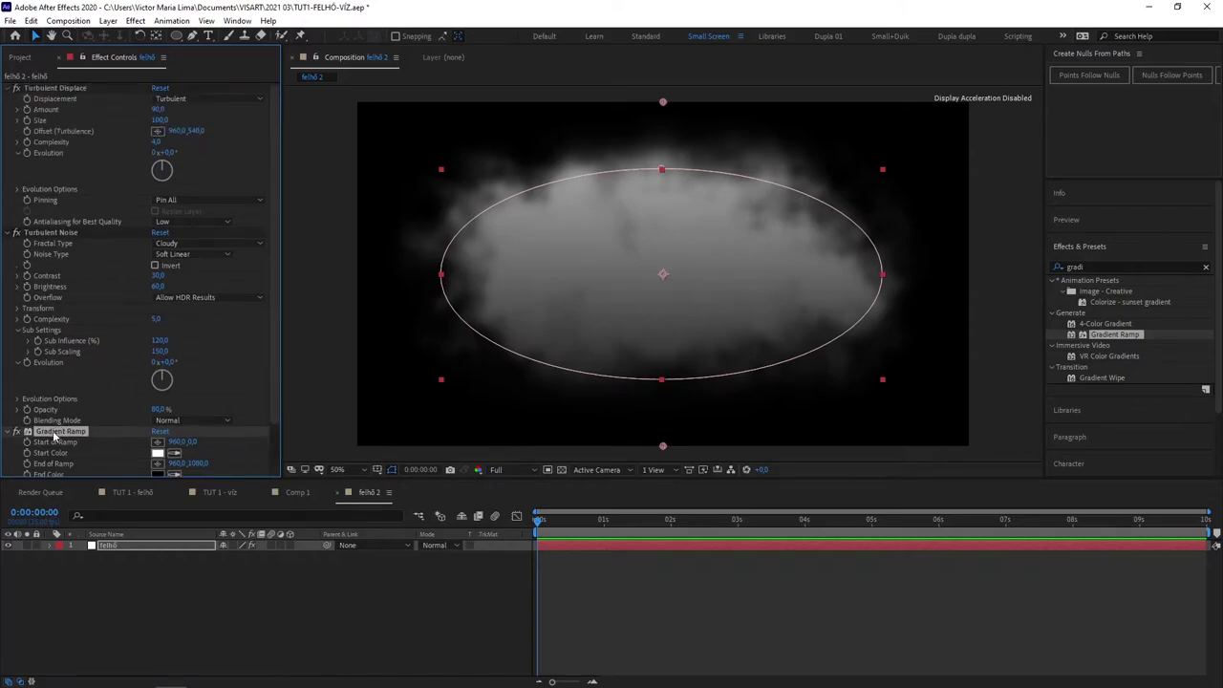
- Move Gradient Ramp above Turbulent Displace and set its ramp from 960,262 to 960,760
{"action": "left_click_drag", "start_coordinate": [55, 432], "coordinate": [76, 88]}
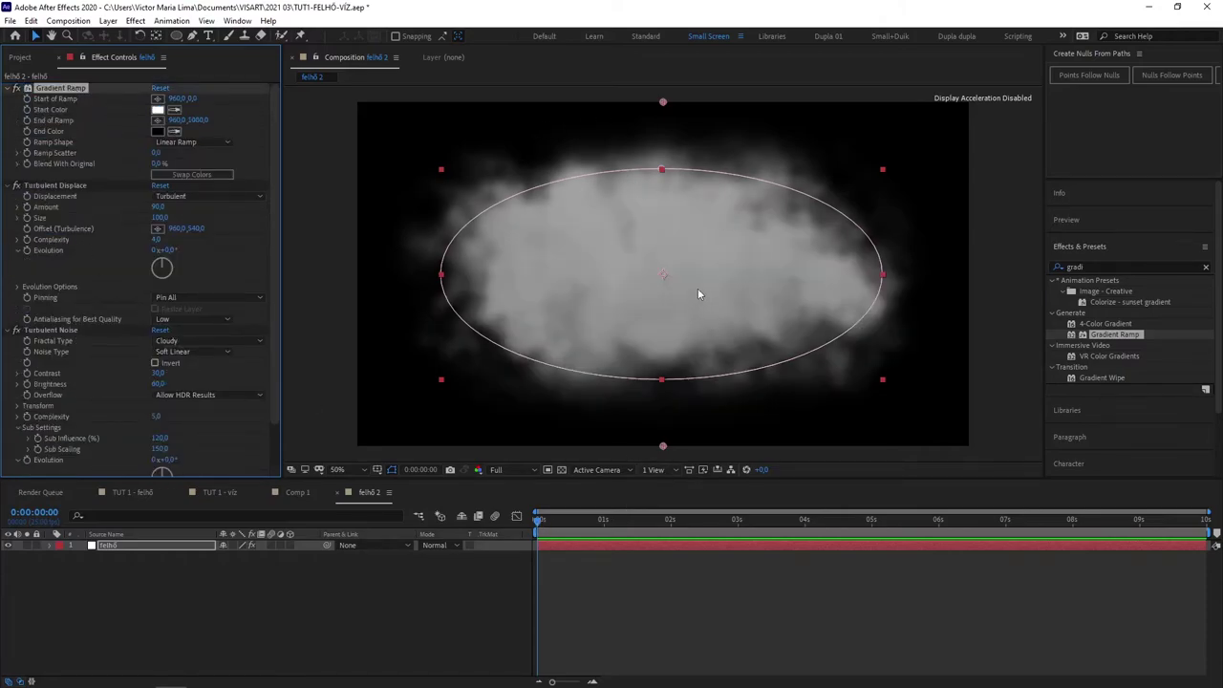
{"action": "left_click", "coordinate": [505, 321]}
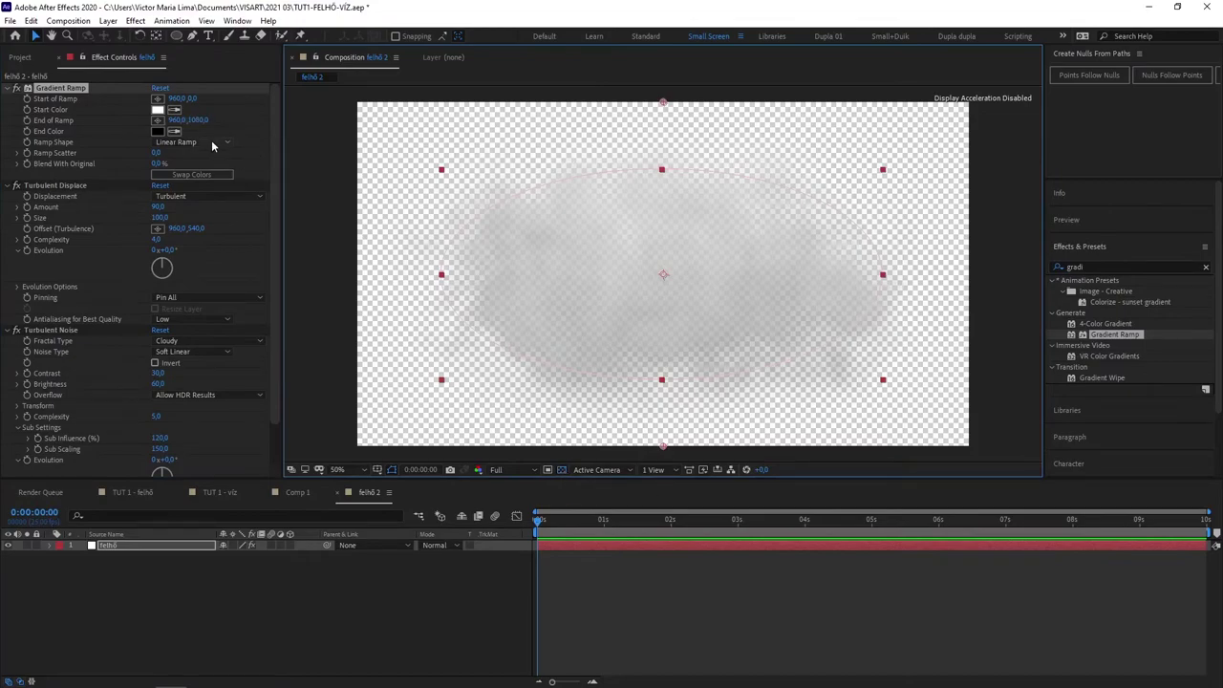
{"action": "left_click_drag", "start_coordinate": [196, 119], "coordinate": [43, 88]}
{"action": "left_click_drag", "start_coordinate": [188, 98], "coordinate": [332, 123]}
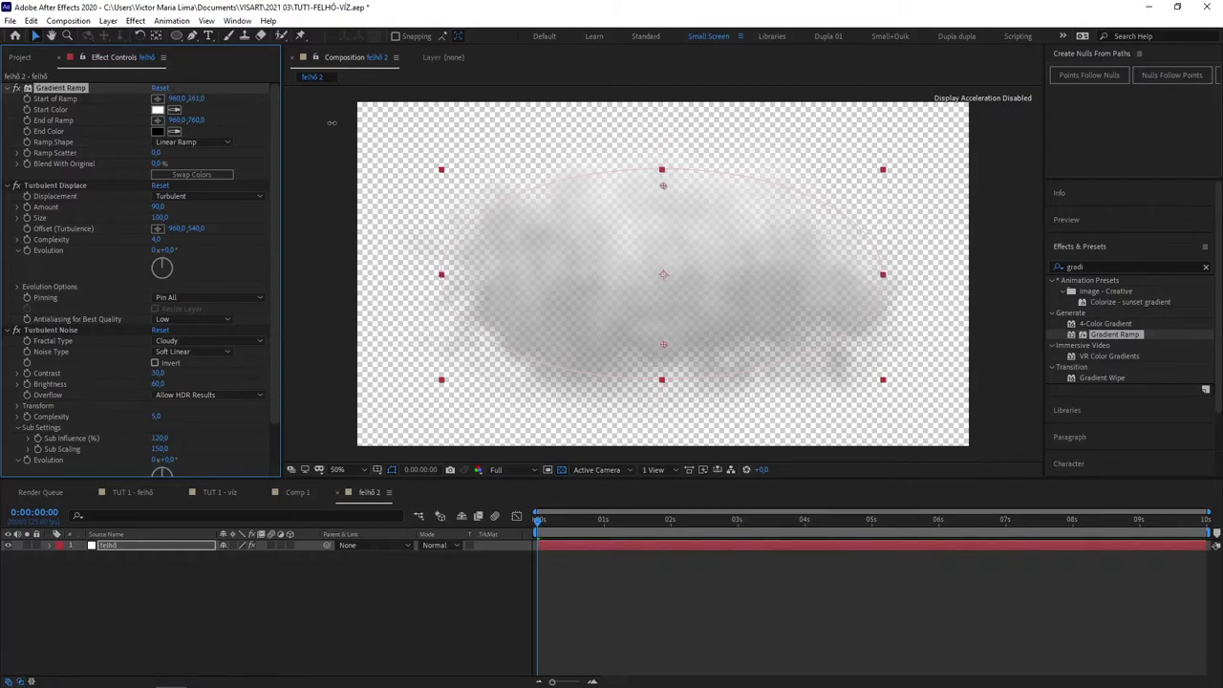
{"action": "left_click", "coordinate": [563, 470]}
{"action": "left_click", "coordinate": [563, 470]}
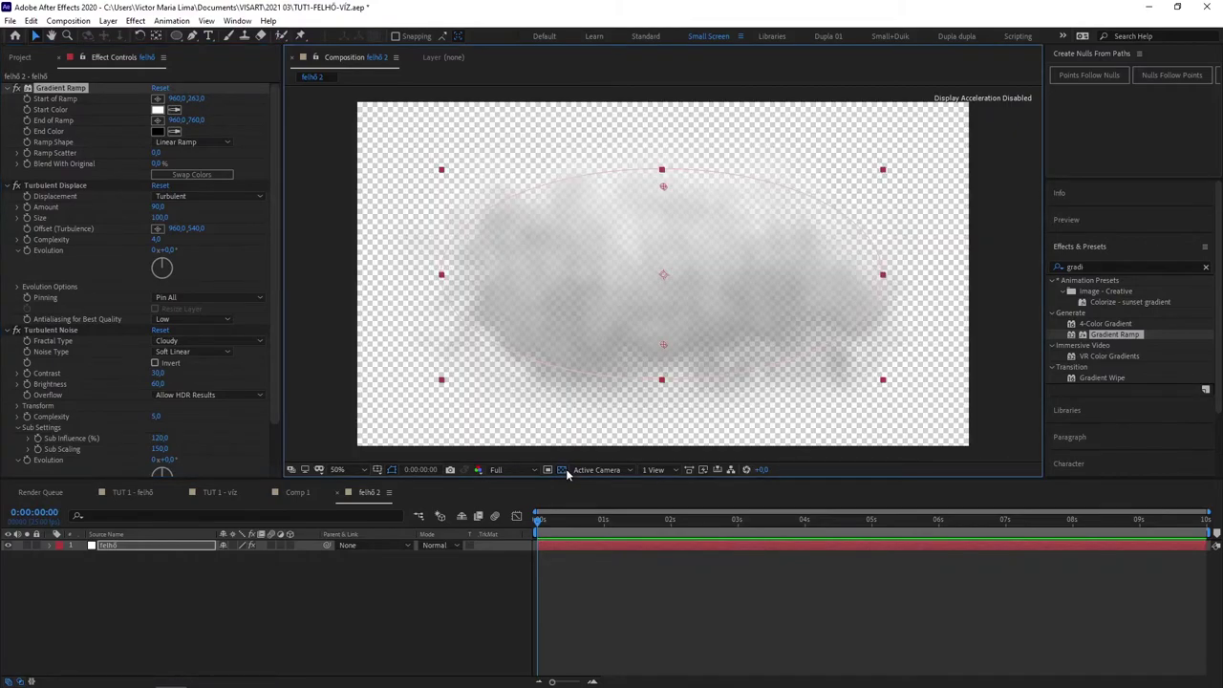
- Create a new pale blue (C2ECFF) solid layer
{"action": "left_click", "coordinate": [108, 20]}
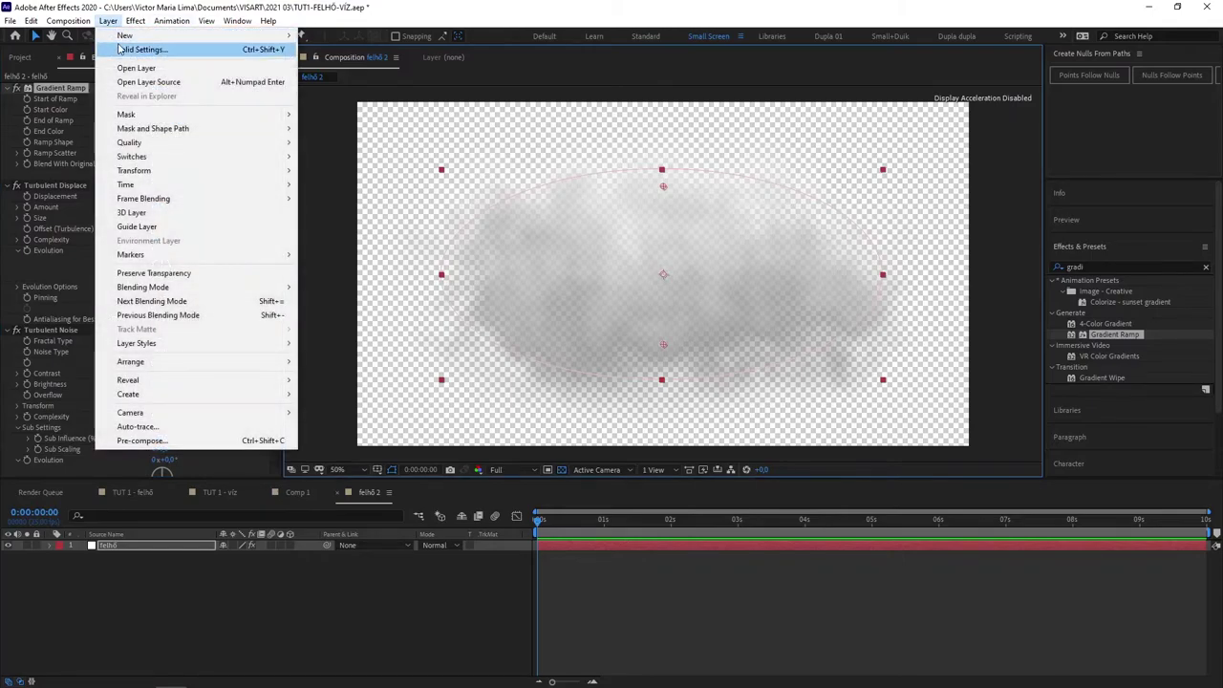
{"action": "mouse_move", "coordinate": [254, 38]}
{"action": "left_click", "coordinate": [327, 48]}
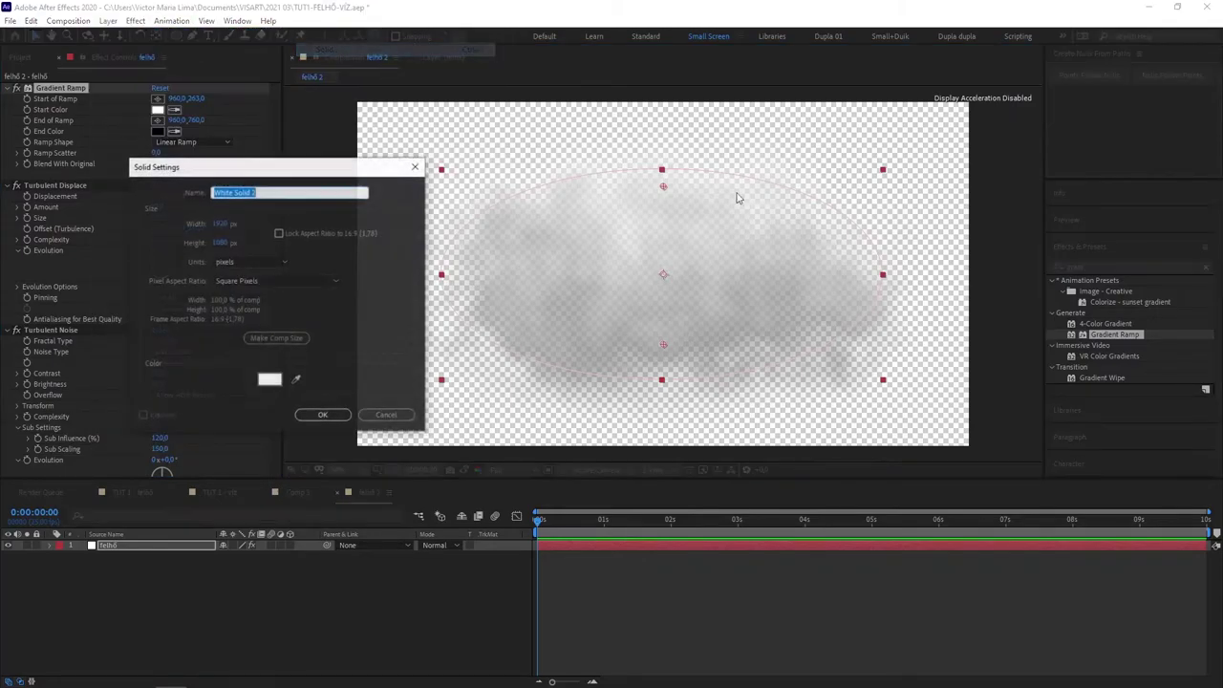
{"action": "left_click", "coordinate": [270, 384]}
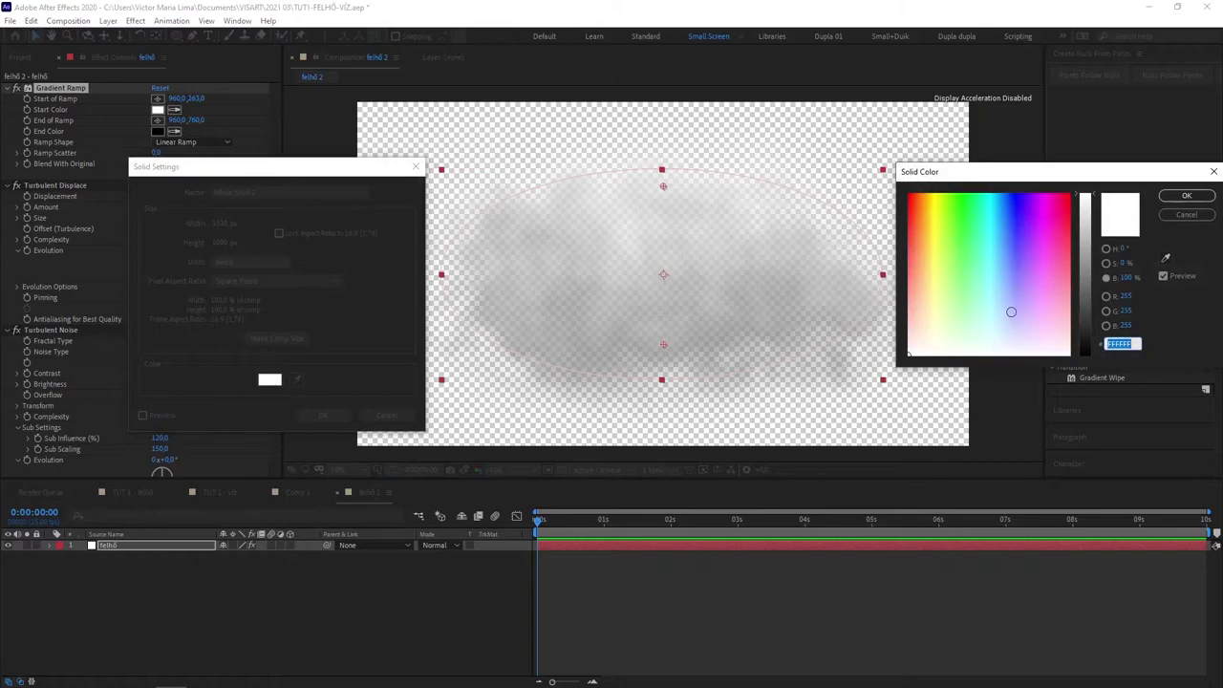
{"action": "left_click", "coordinate": [995, 315]}
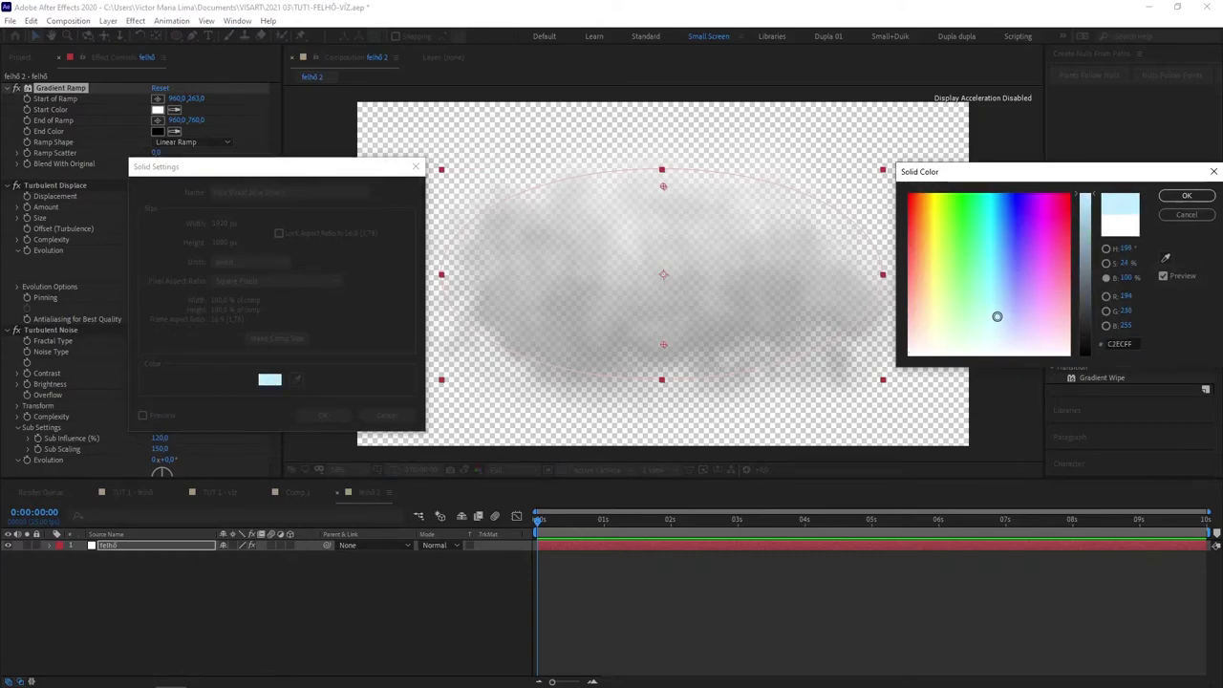
{"action": "left_click", "coordinate": [1187, 195]}
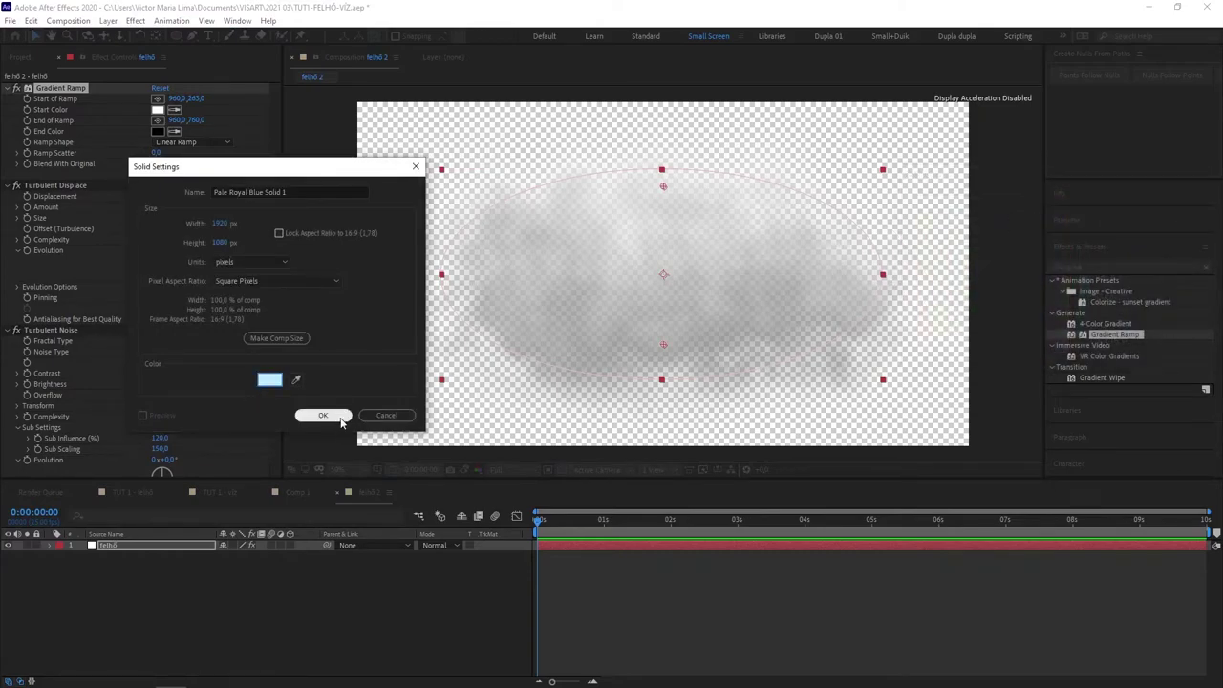
{"action": "left_click", "coordinate": [334, 417]}
- Place the blue solid beneath felhő and reselect the felhő layer
{"action": "mouse_move", "coordinate": [134, 545]}
{"action": "left_mouse_down"}
{"action": "mouse_move", "coordinate": [135, 604]}
{"action": "mouse_move", "coordinate": [170, 605]}
{"action": "left_mouse_up"}
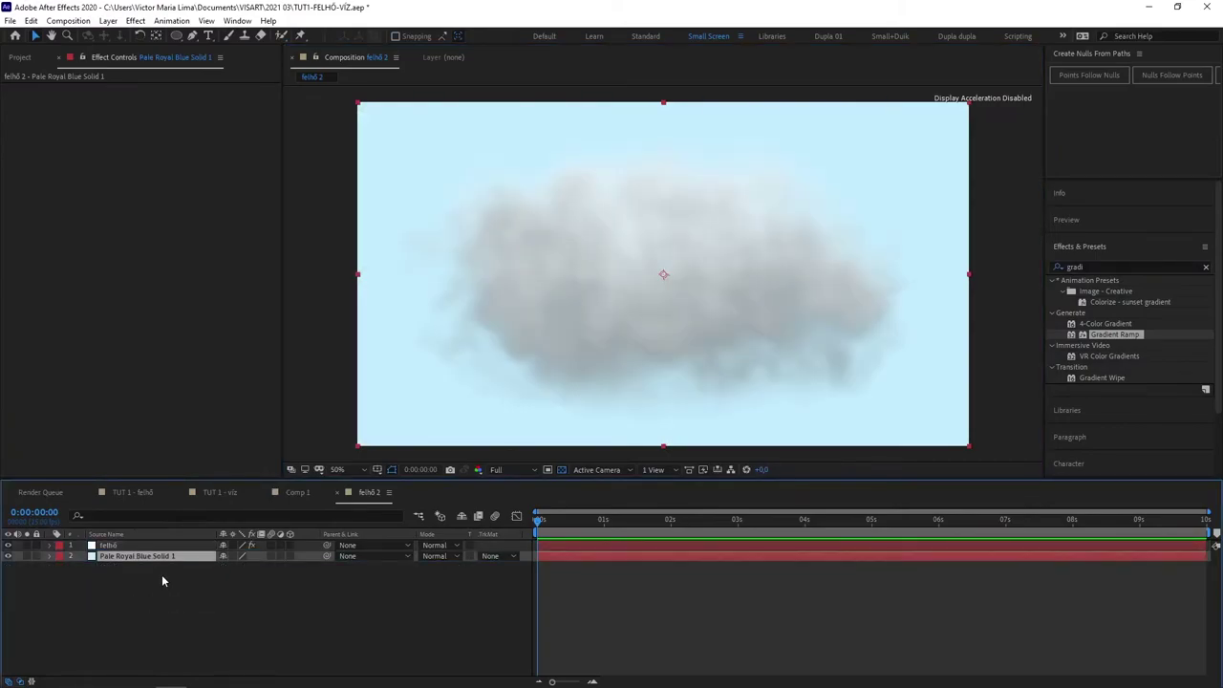
{"action": "mouse_move", "coordinate": [539, 519]}
{"action": "left_mouse_down"}
{"action": "mouse_move", "coordinate": [779, 540]}
{"action": "mouse_move", "coordinate": [516, 555]}
{"action": "left_mouse_up"}
{"action": "left_click", "coordinate": [108, 545]}
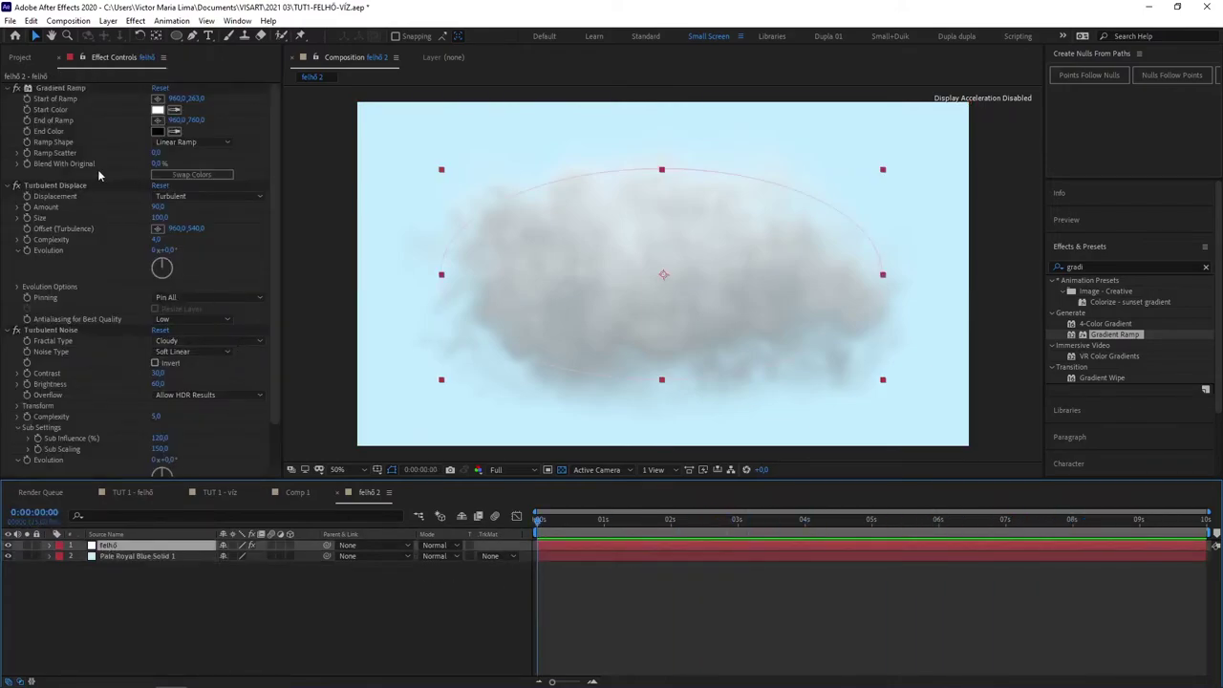
- Reveal Turbulent Displace in the timeline and turn its Evolution angle to reshape the cloud
{"action": "left_click", "coordinate": [27, 250]}
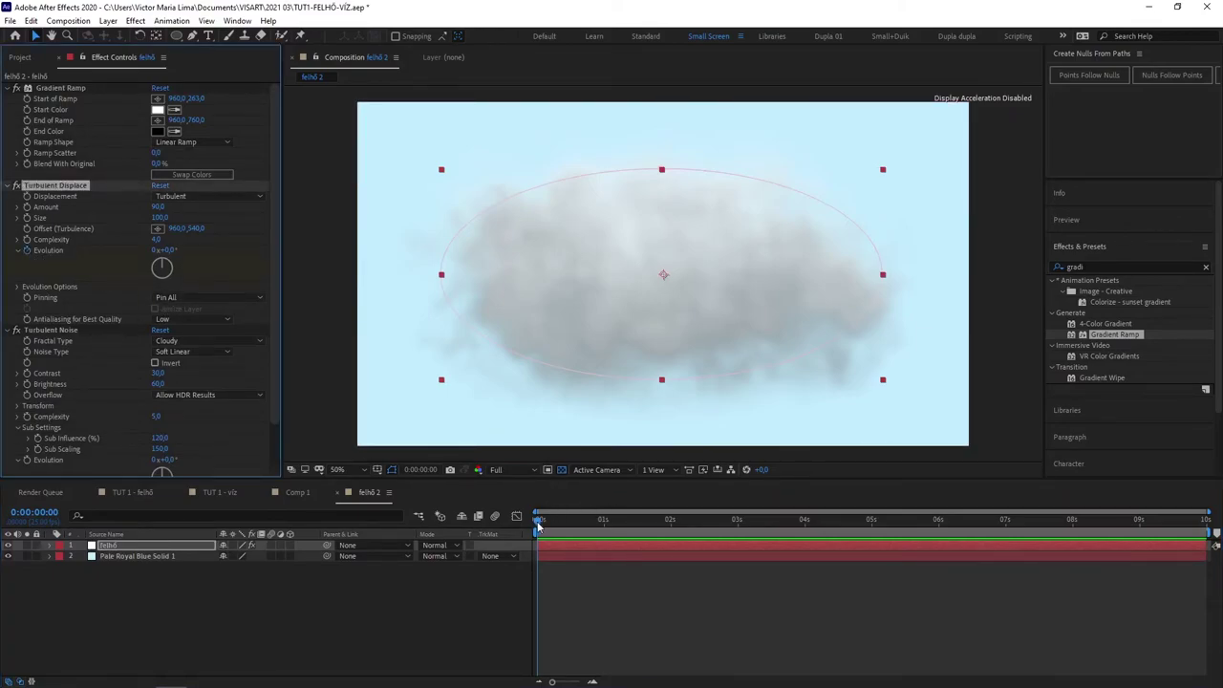
{"action": "left_click", "coordinate": [50, 544]}
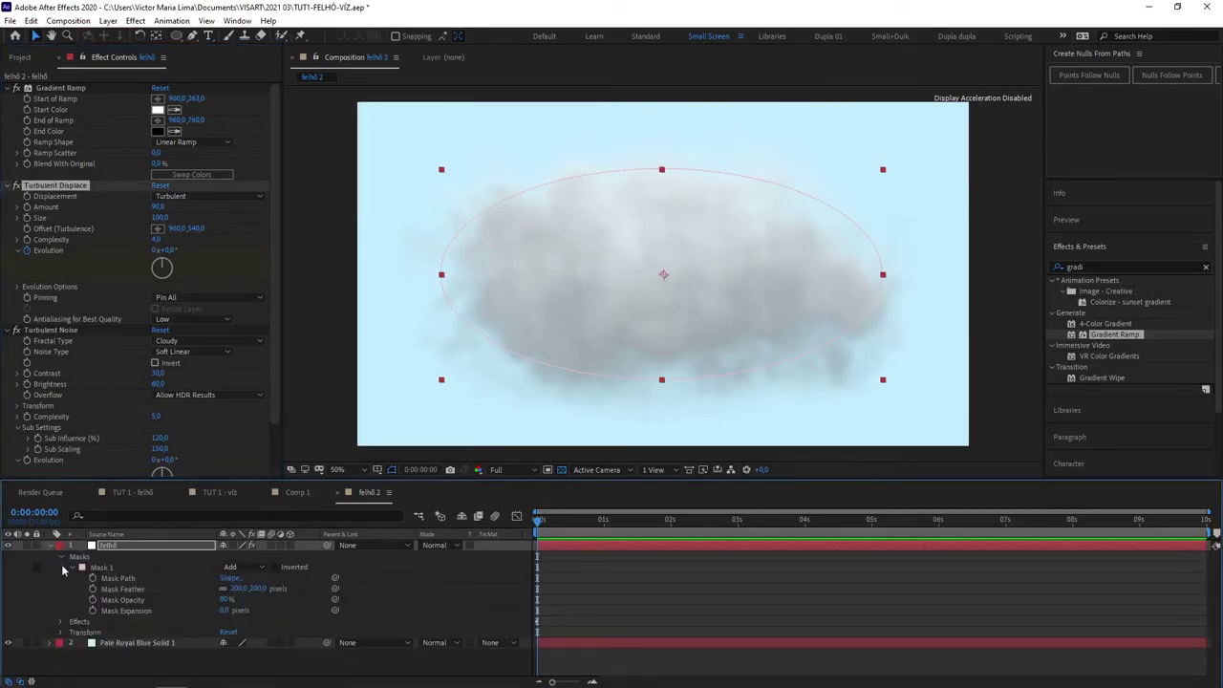
{"action": "left_click", "coordinate": [63, 622]}
{"action": "left_click", "coordinate": [71, 643]}
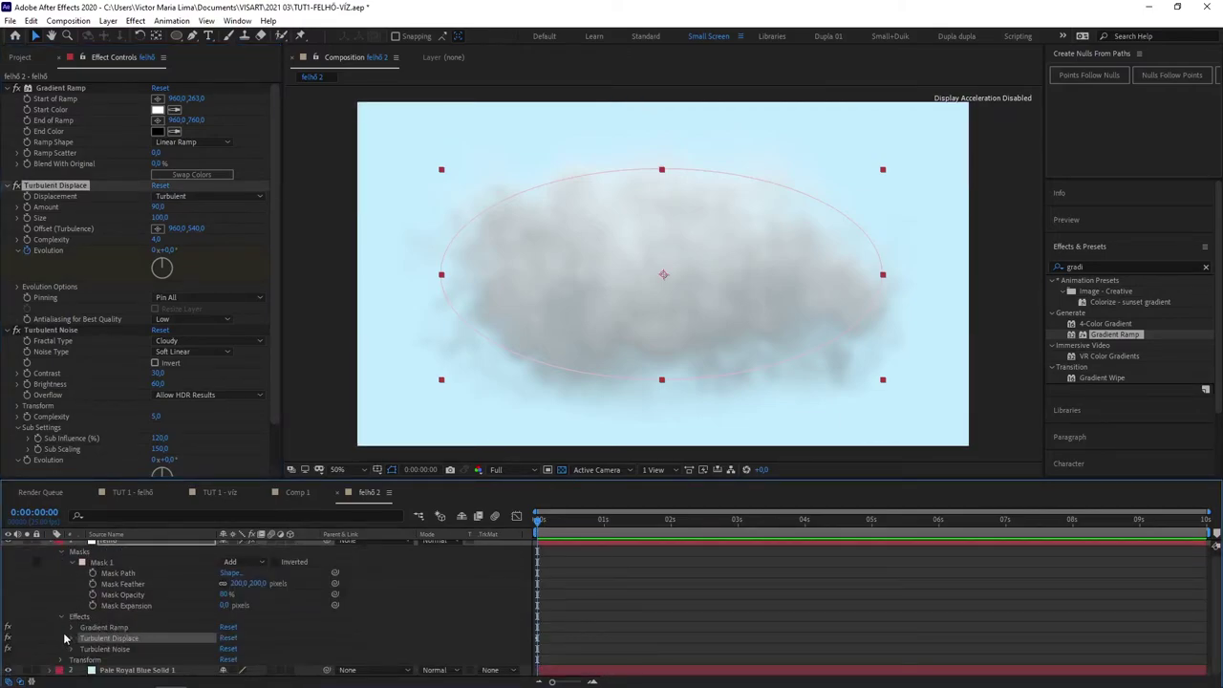
{"action": "scroll", "coordinate": [74, 645], "scroll_direction": "down", "scroll_amount": 2}
{"action": "left_click_drag", "start_coordinate": [539, 523], "coordinate": [1206, 524]}
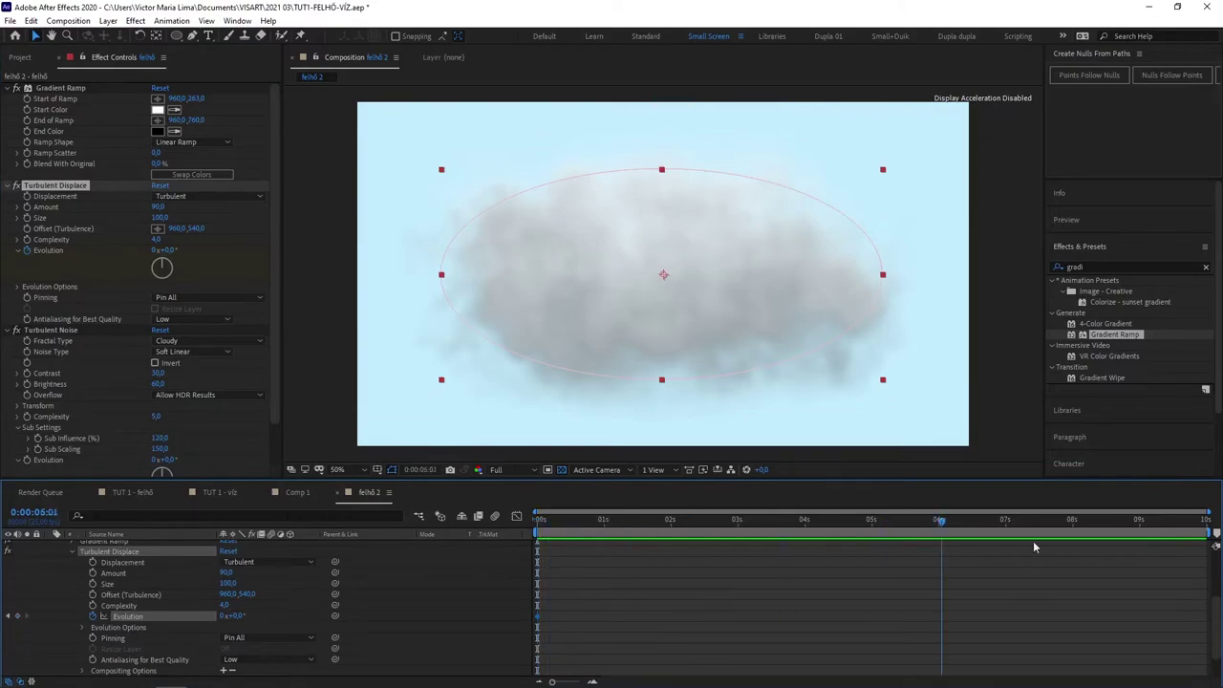
{"action": "left_click", "coordinate": [159, 250]}
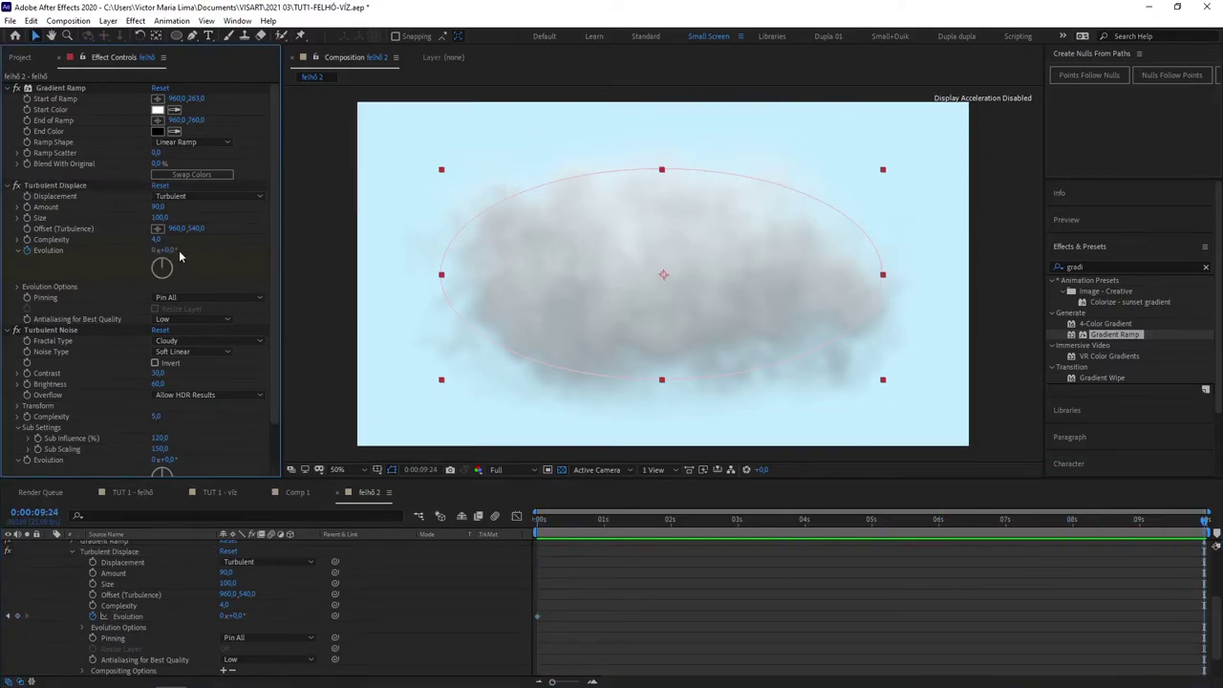
{"action": "left_click_drag", "start_coordinate": [188, 250], "coordinate": [410, 255]}
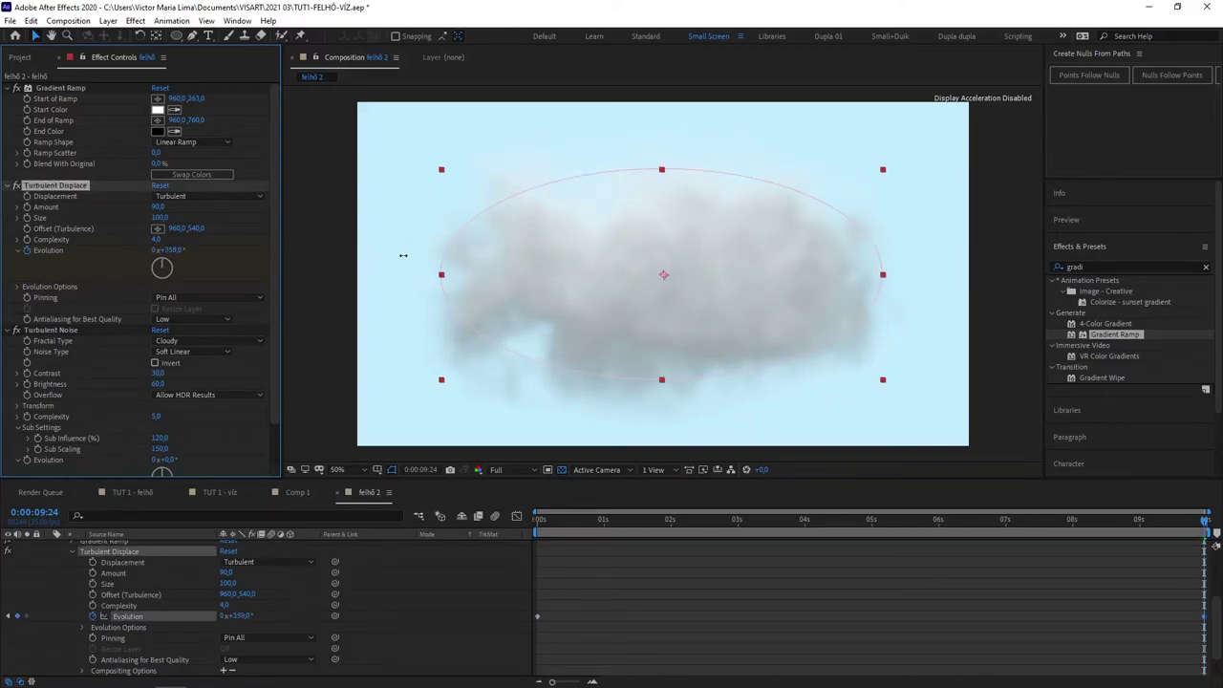
{"action": "left_click_drag", "start_coordinate": [403, 255], "coordinate": [405, 256]}
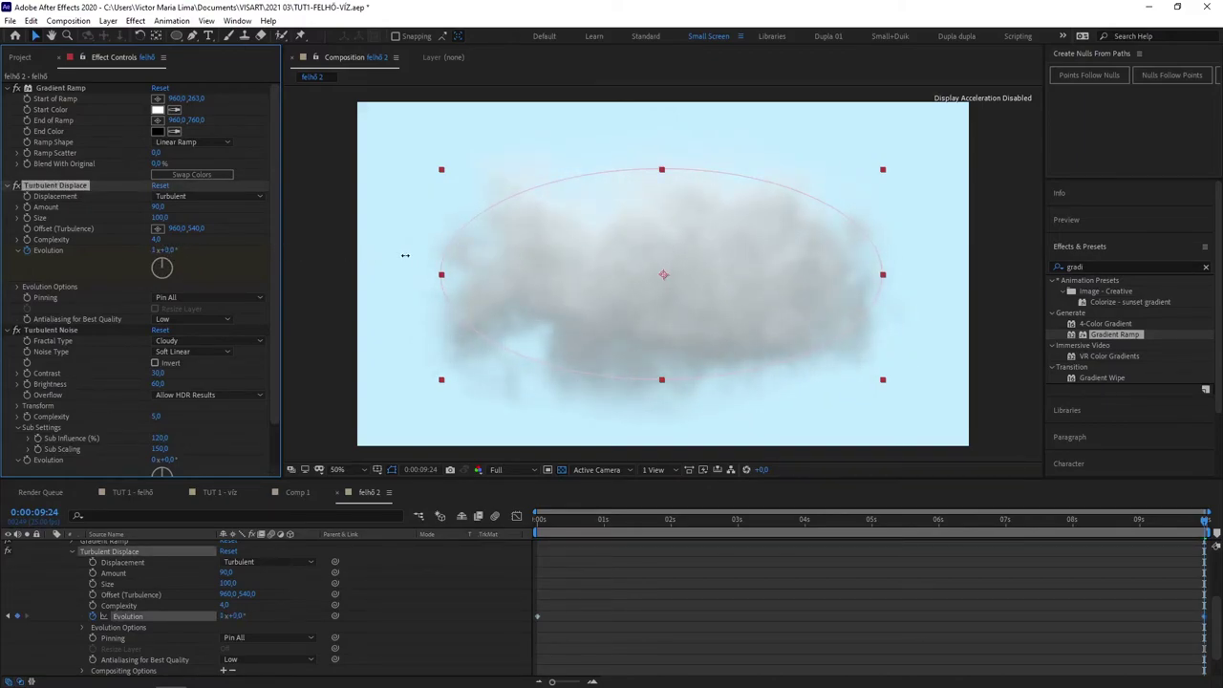
{"action": "left_click", "coordinate": [151, 252]}
{"action": "left_click", "coordinate": [172, 256]}
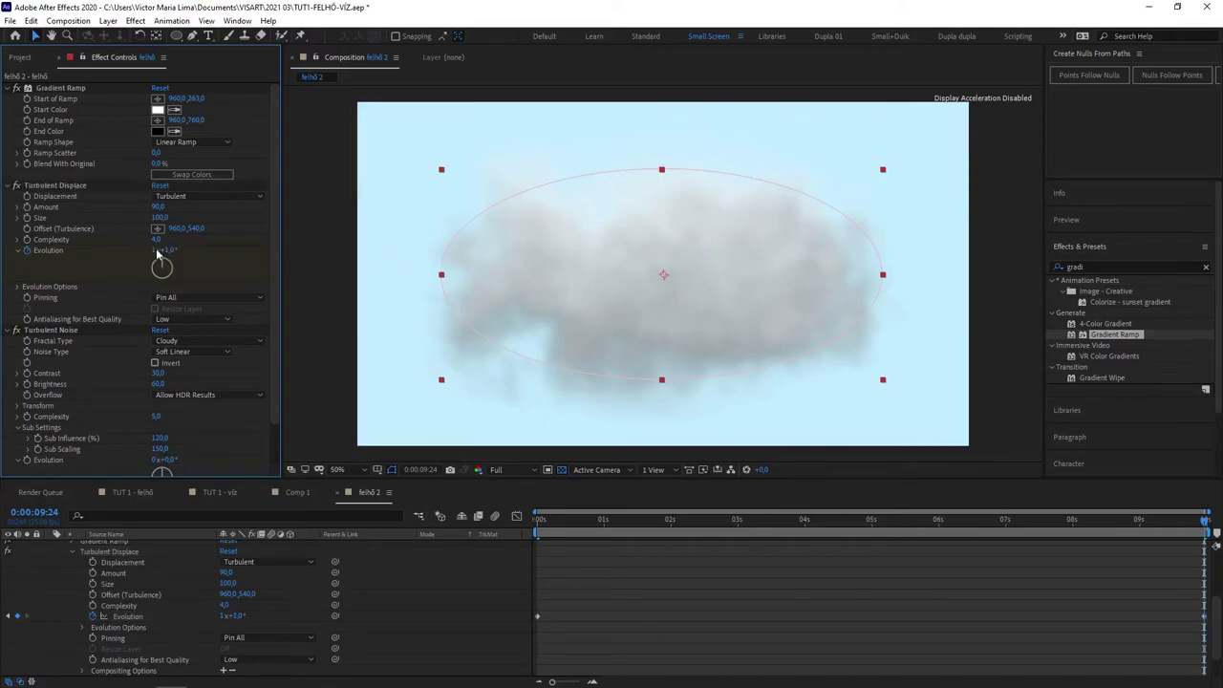
- Preview the animation, remove the Evolution keyframes leaving 0x+134,8°, and return to the first frame
{"action": "left_click_drag", "start_coordinate": [1201, 533], "coordinate": [454, 523]}
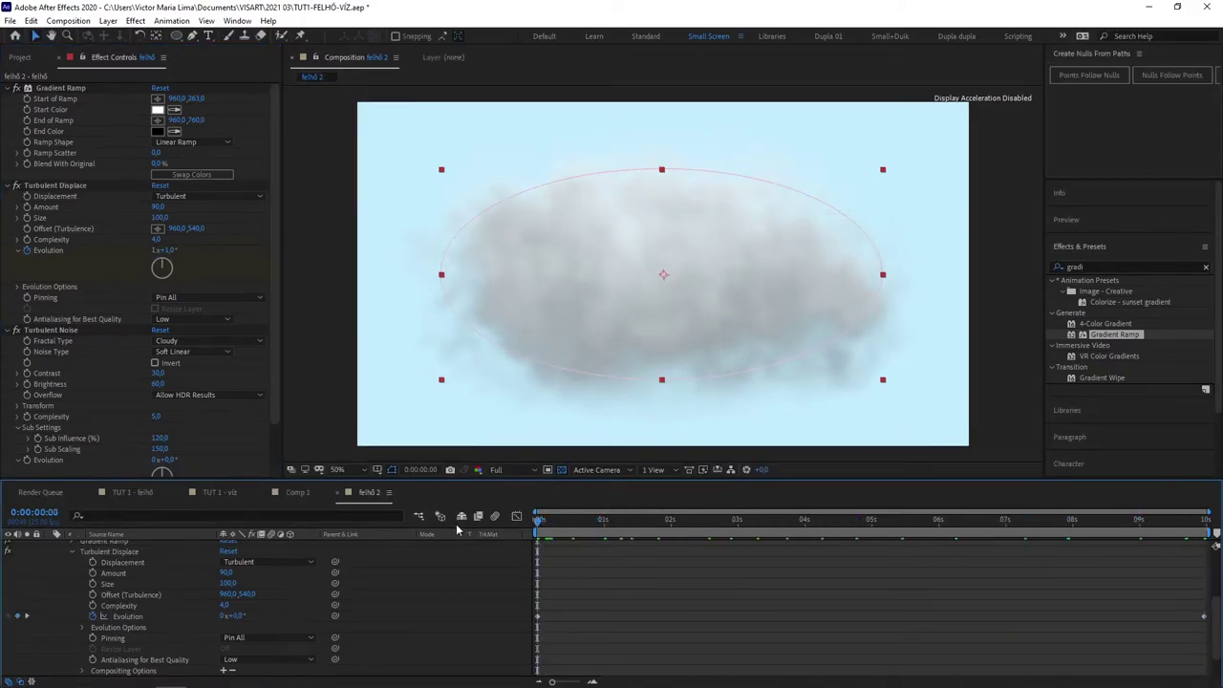
{"action": "key", "text": "space"}
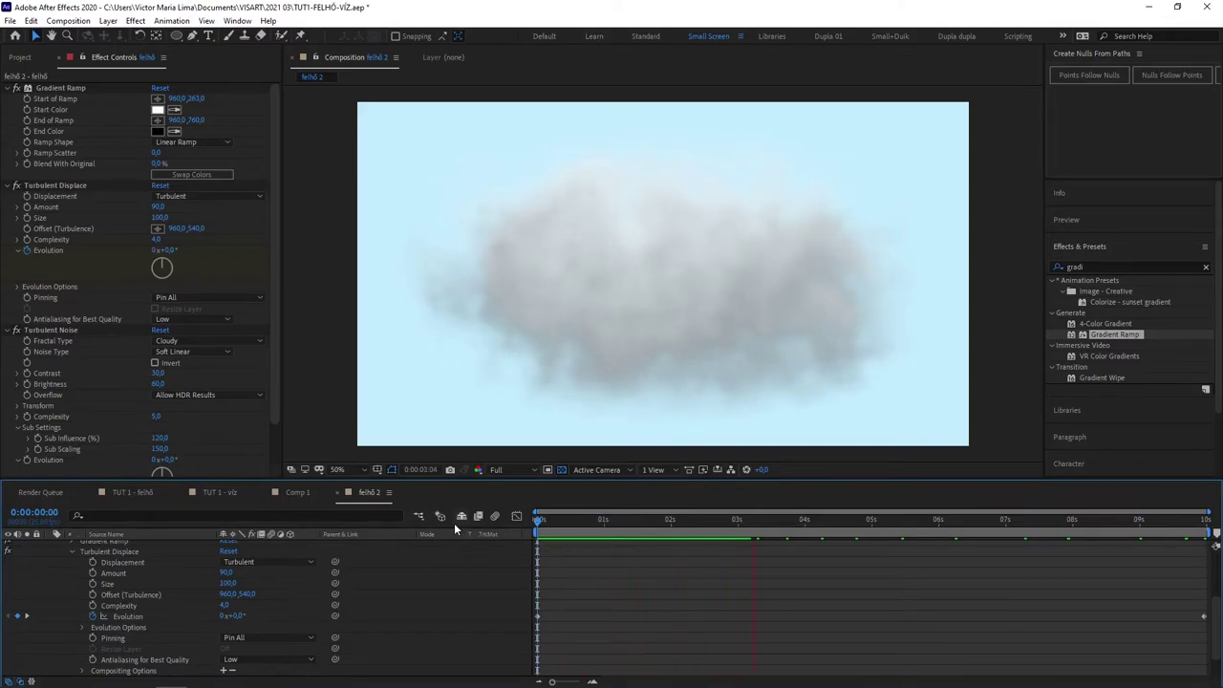
{"action": "key", "text": "space"}
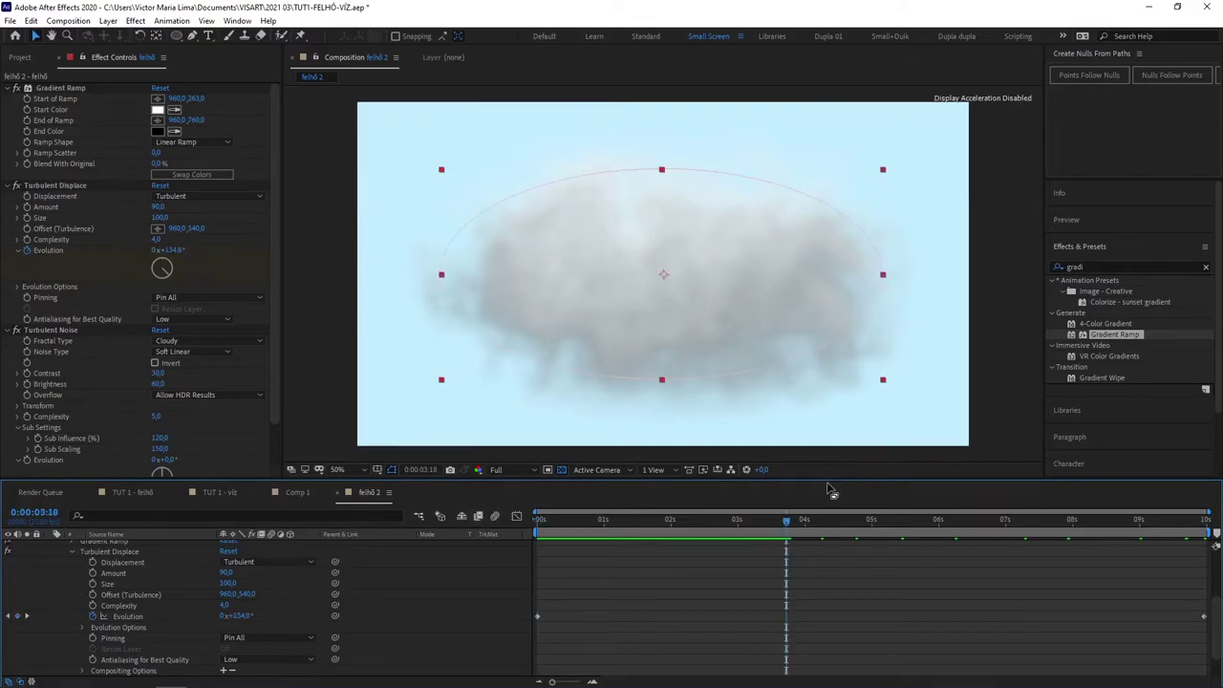
{"action": "left_click", "coordinate": [27, 251]}
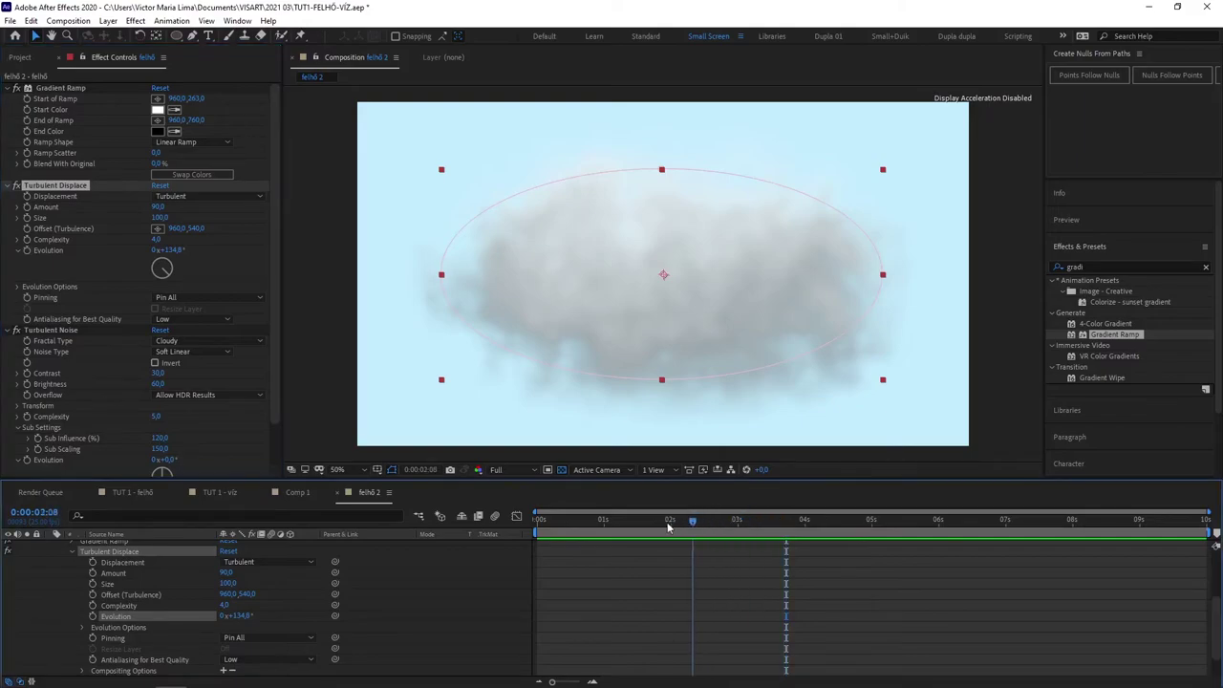
{"action": "left_click_drag", "start_coordinate": [787, 526], "coordinate": [507, 521]}
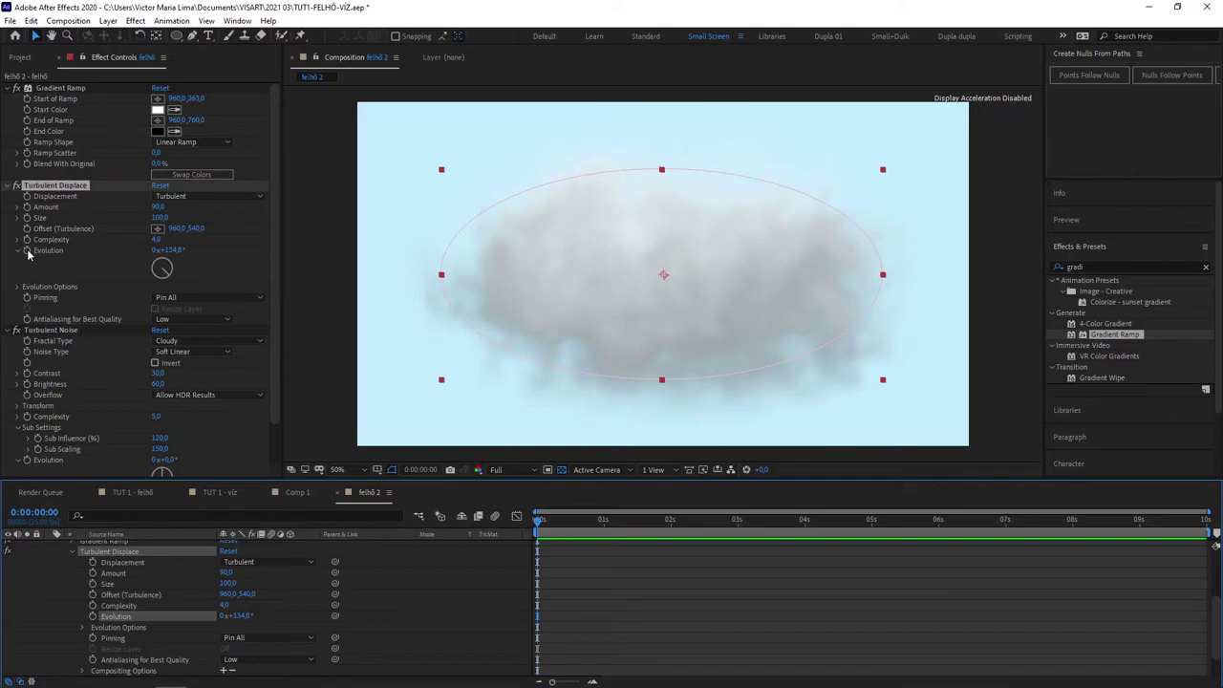
- Add an expression to Turbulent Displace Evolution and replace it with 'time'
{"action": "left_click", "coordinate": [28, 251], "text": "alt"}
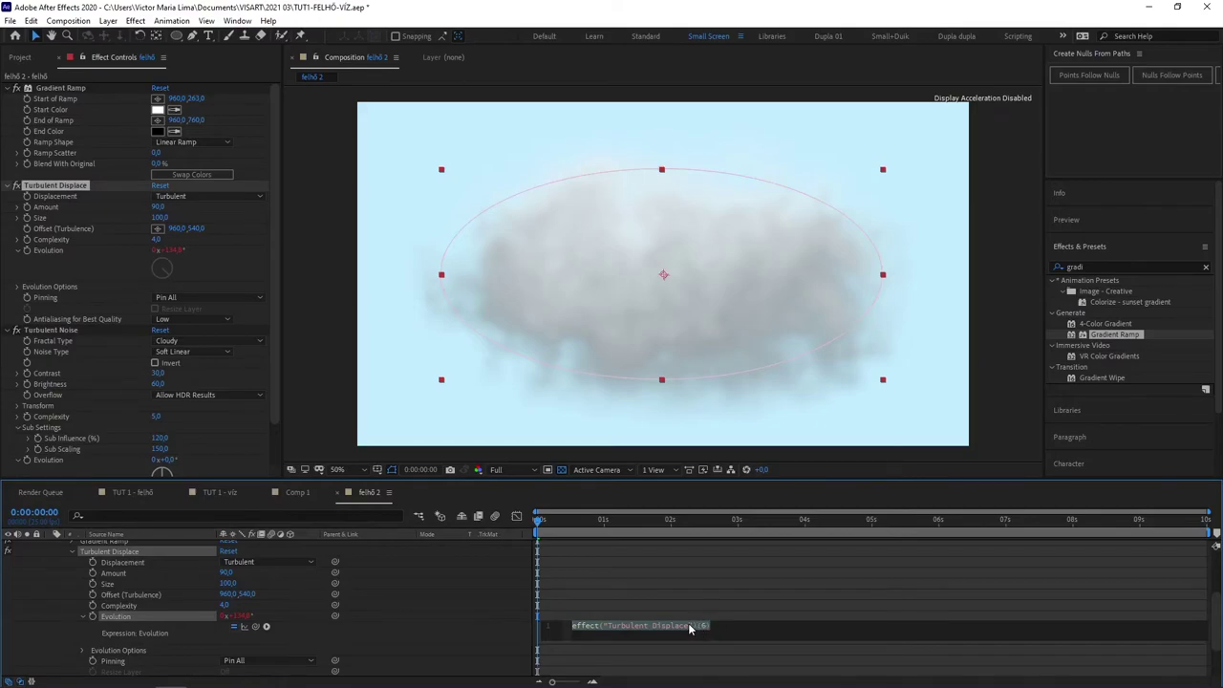
{"action": "left_click", "coordinate": [750, 627]}
{"action": "key", "text": "ctrl+a"}
{"action": "type", "text": "time"}
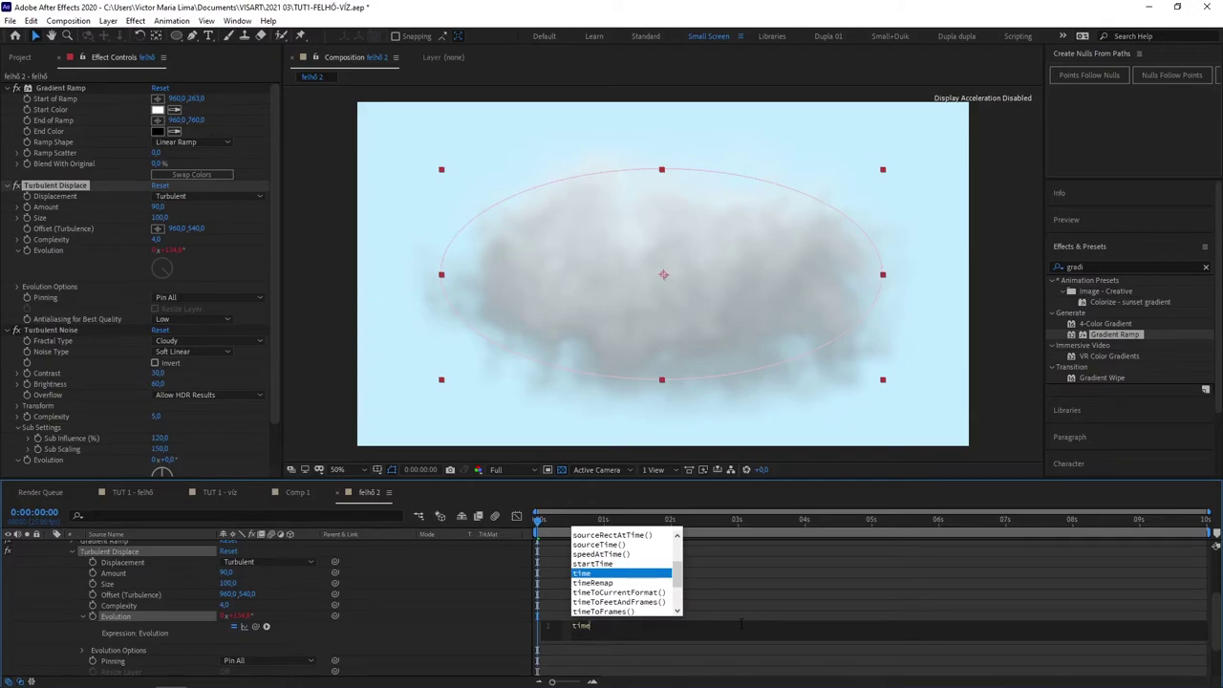
{"action": "left_click", "coordinate": [576, 575]}
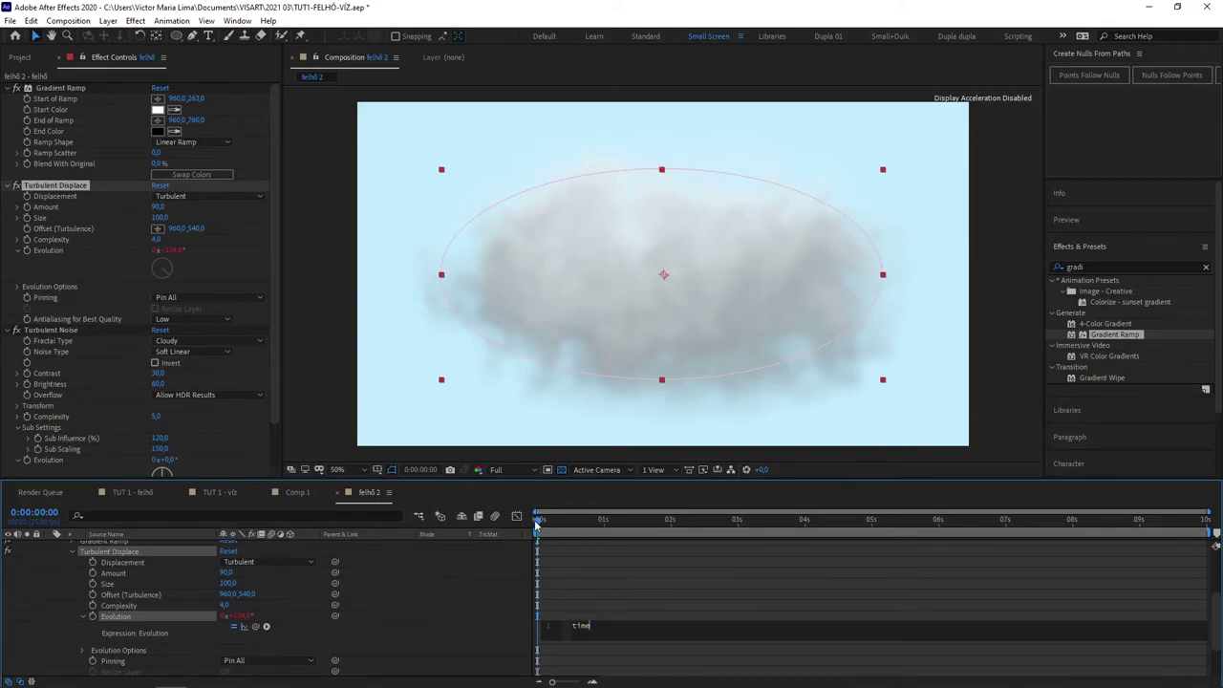
{"action": "left_click", "coordinate": [568, 524]}
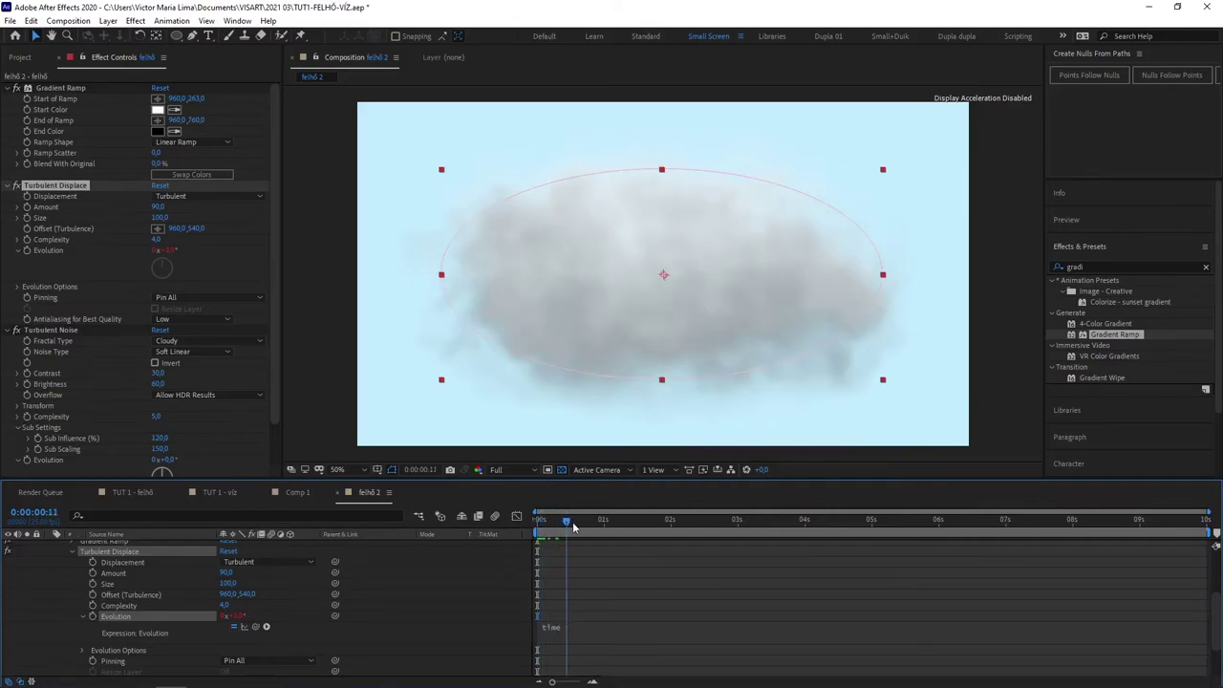
- Scrub between one and three and a half seconds to watch the cloud evolve, then return to start
{"action": "left_click_drag", "start_coordinate": [574, 527], "coordinate": [543, 528]}
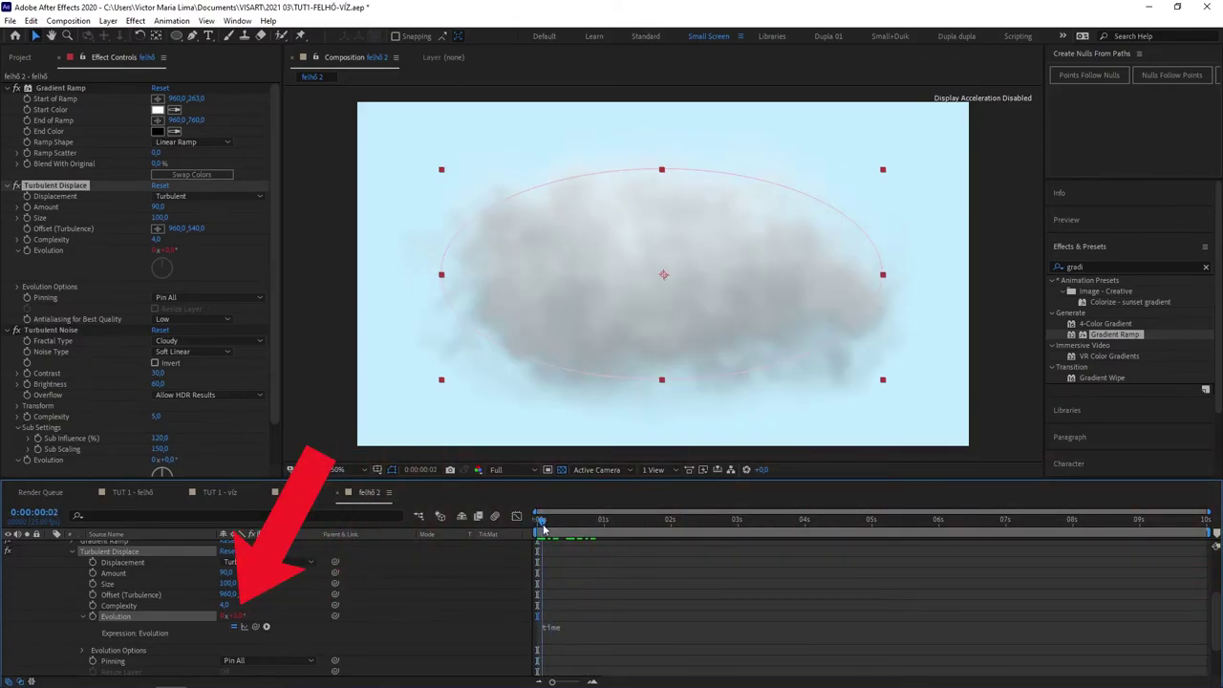
{"action": "left_click_drag", "start_coordinate": [542, 528], "coordinate": [1216, 545]}
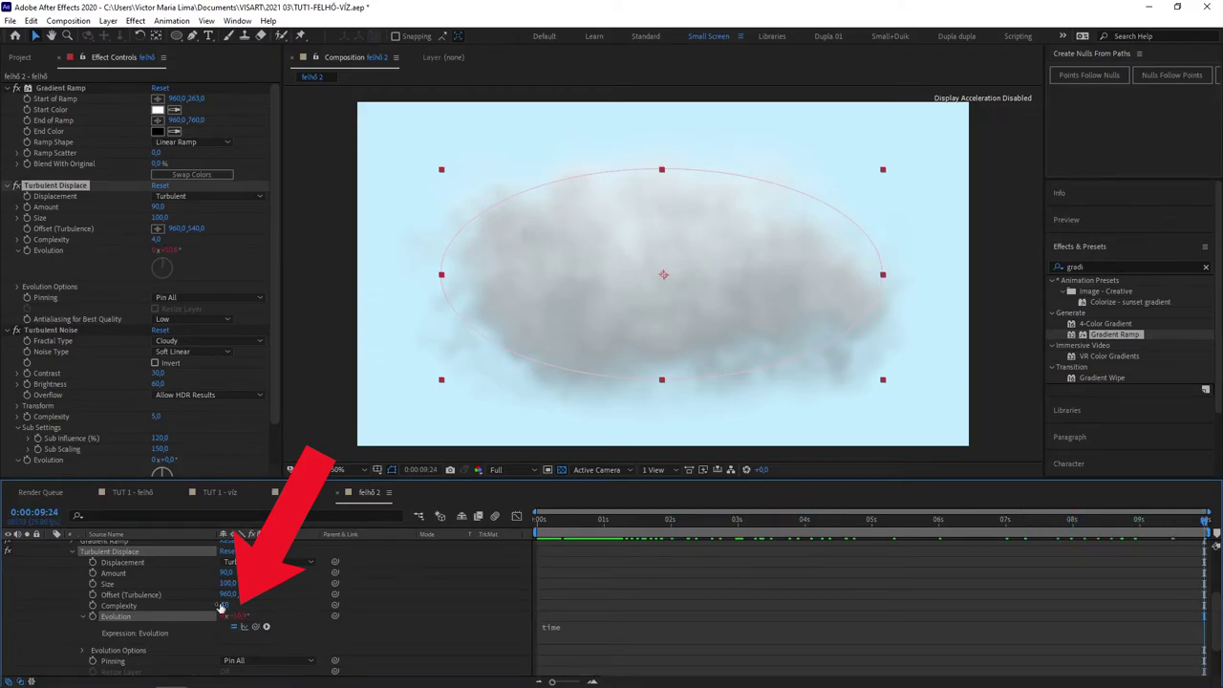
{"action": "left_click", "coordinate": [603, 526]}
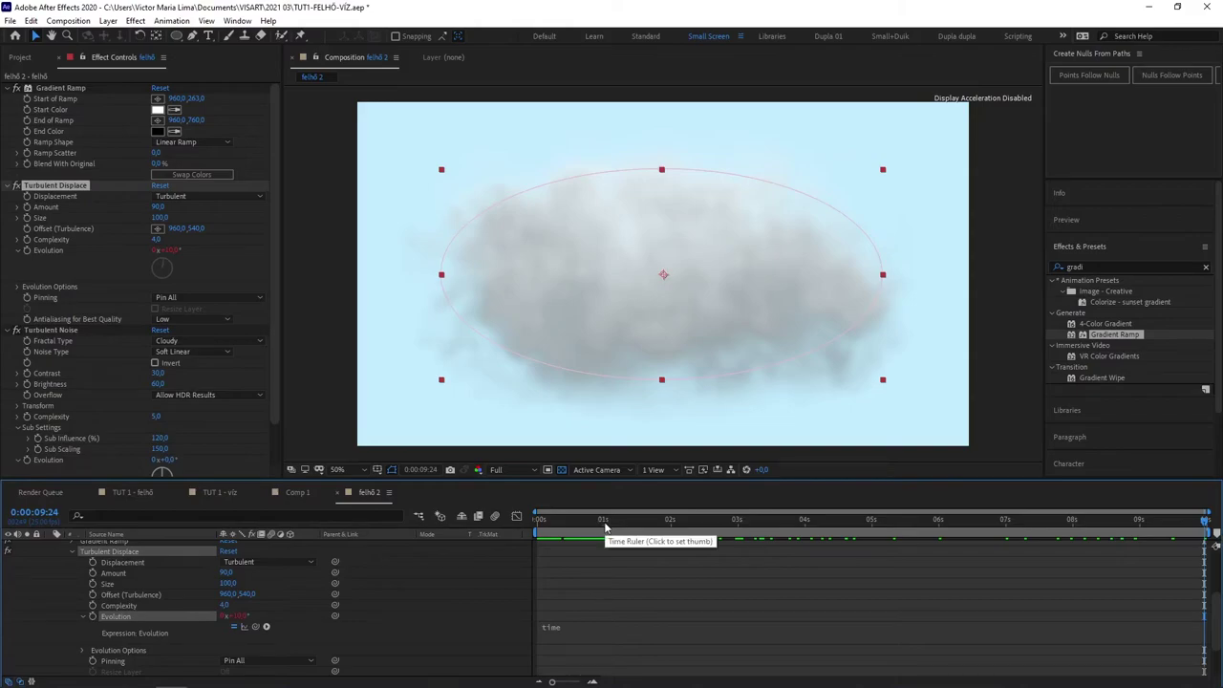
{"action": "left_click", "coordinate": [671, 525]}
{"action": "left_click", "coordinate": [736, 524]}
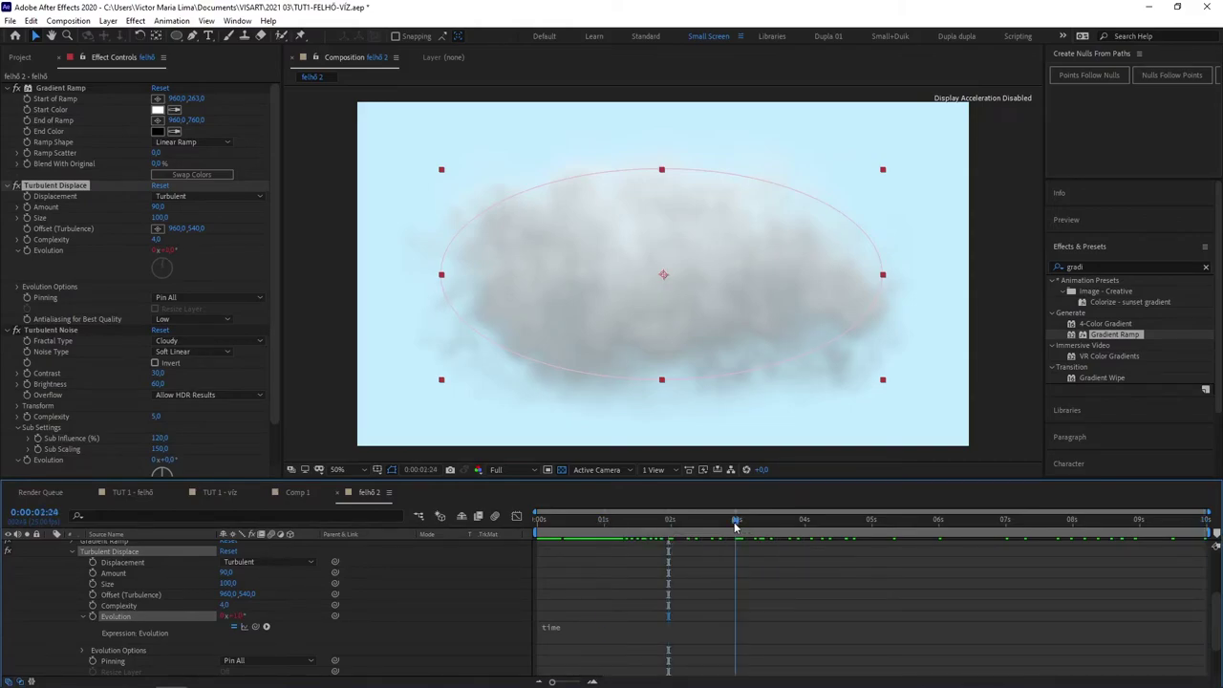
{"action": "left_click", "coordinate": [805, 525]}
{"action": "left_click", "coordinate": [783, 525]}
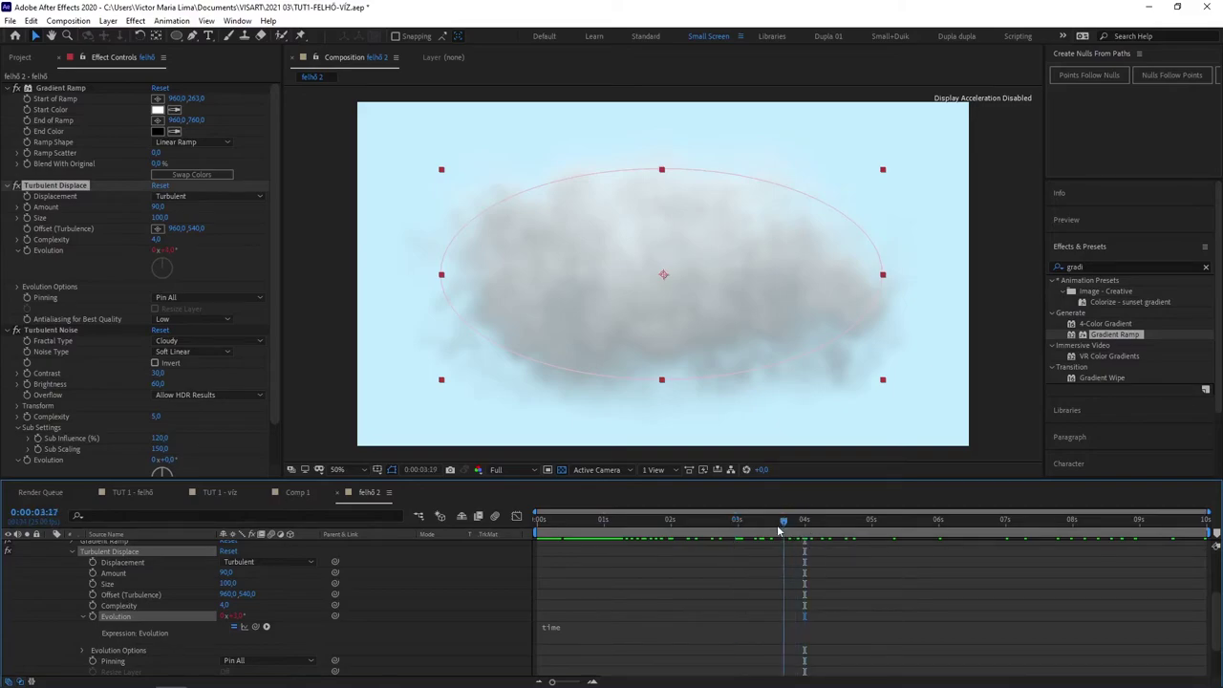
{"action": "left_click_drag", "start_coordinate": [783, 531], "coordinate": [601, 531]}
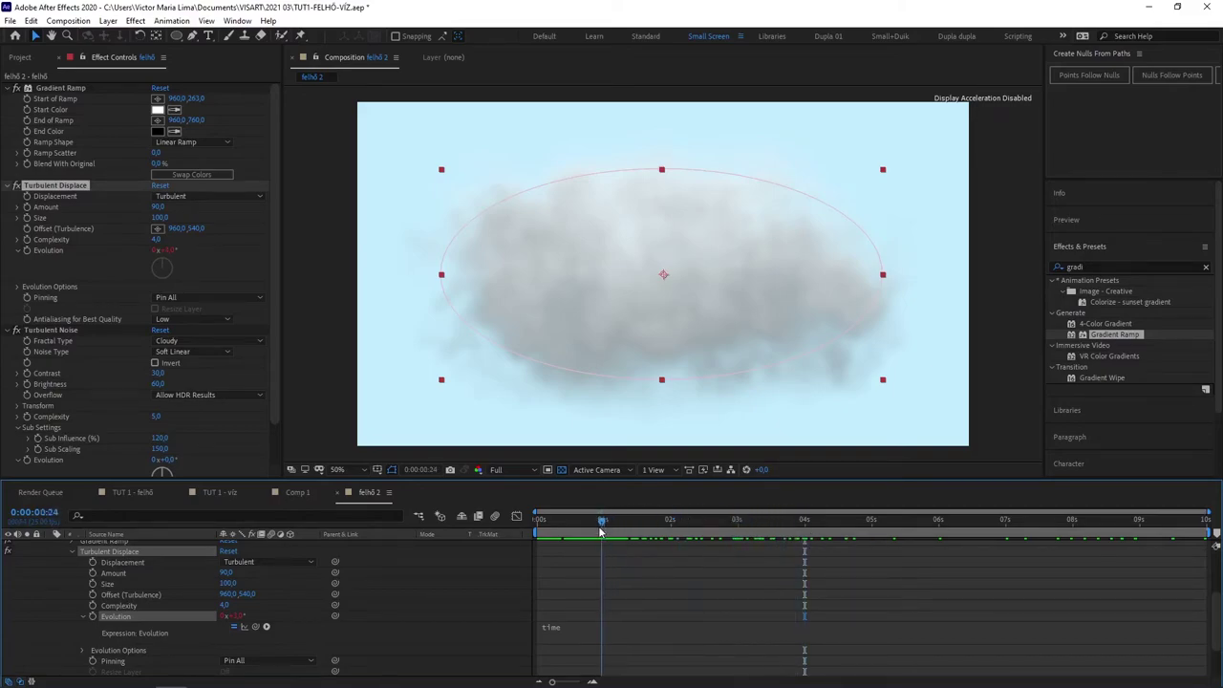
{"action": "left_click_drag", "start_coordinate": [601, 531], "coordinate": [1215, 546]}
{"action": "left_click_drag", "start_coordinate": [1120, 538], "coordinate": [513, 537]}
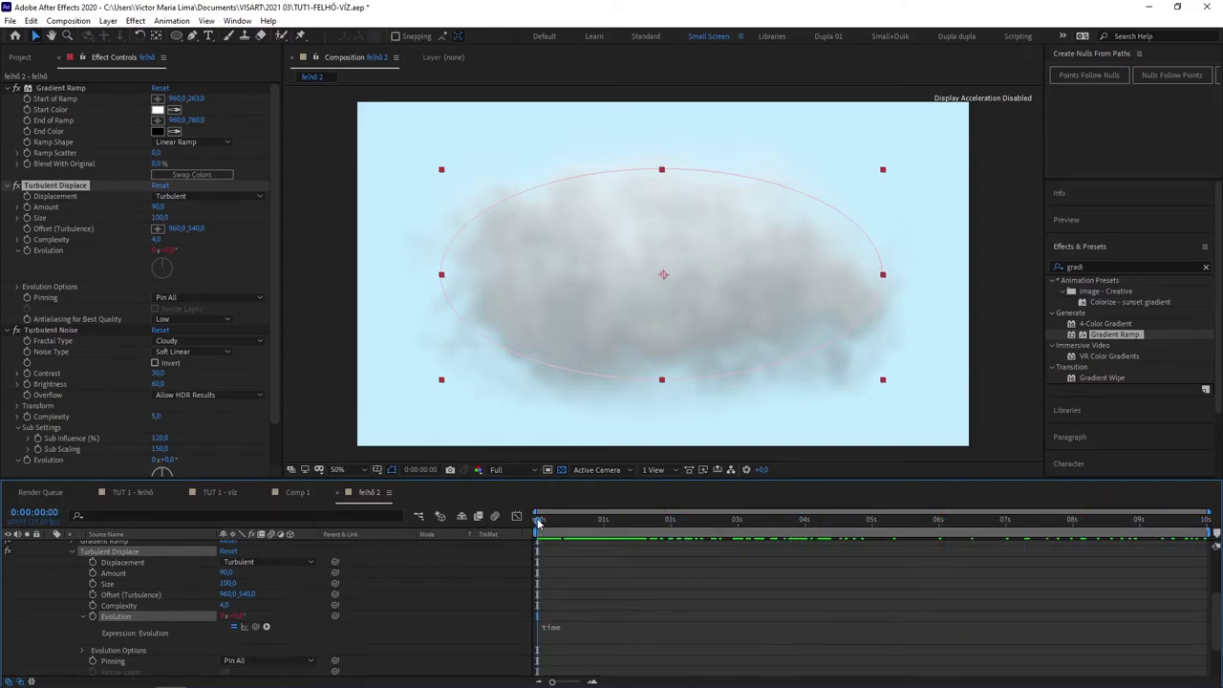
- Change the Evolution expression to time*36 and check it further along the timeline
{"action": "left_click", "coordinate": [554, 627]}
{"action": "type", "text": "*36"}
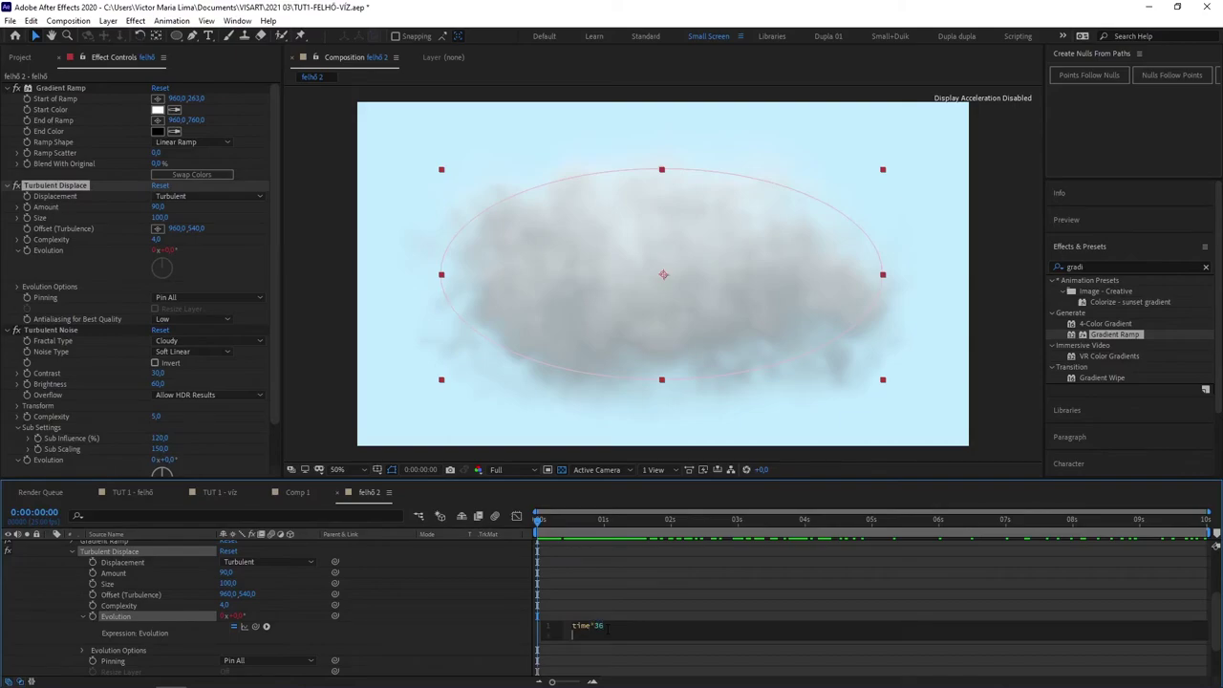
{"action": "key", "text": "Return"}
{"action": "left_click_drag", "start_coordinate": [541, 525], "coordinate": [1080, 516]}
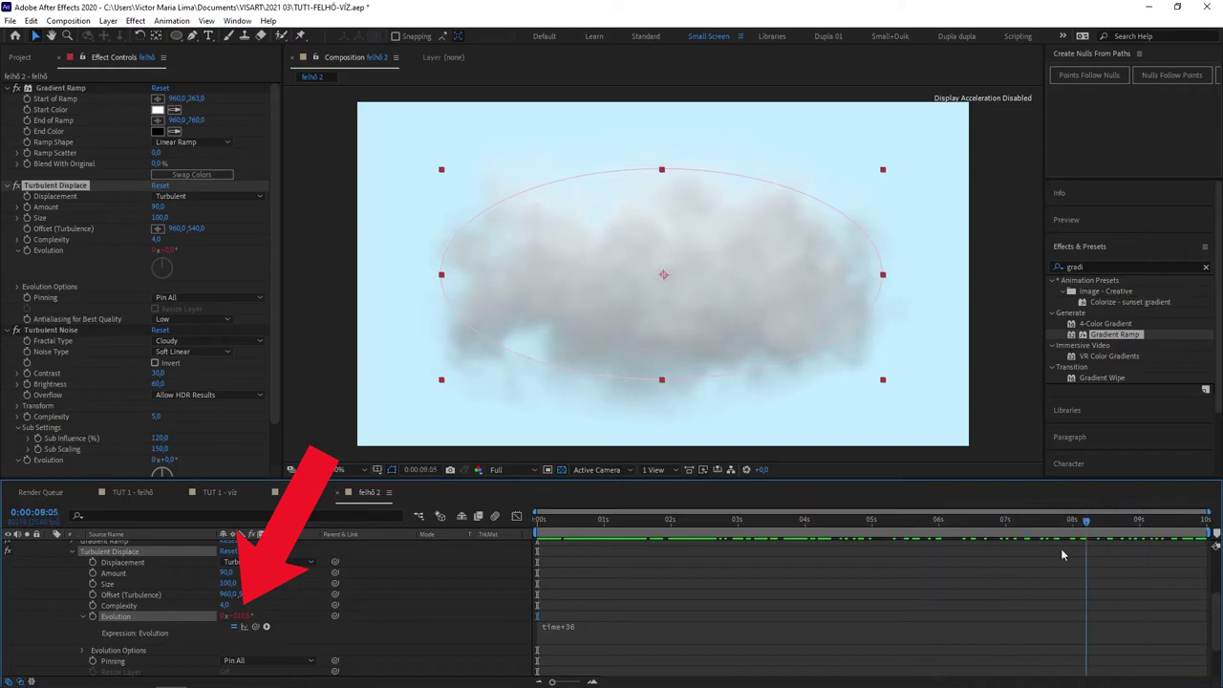
- Scrub across the 10-second timeline and play a preview of the faster-churning cloud
{"action": "left_click_drag", "start_coordinate": [1080, 516], "coordinate": [882, 521]}
{"action": "mouse_move", "coordinate": [832, 571]}
{"action": "left_mouse_down"}
{"action": "mouse_move", "coordinate": [889, 598]}
{"action": "mouse_move", "coordinate": [1205, 603]}
{"action": "left_mouse_up"}
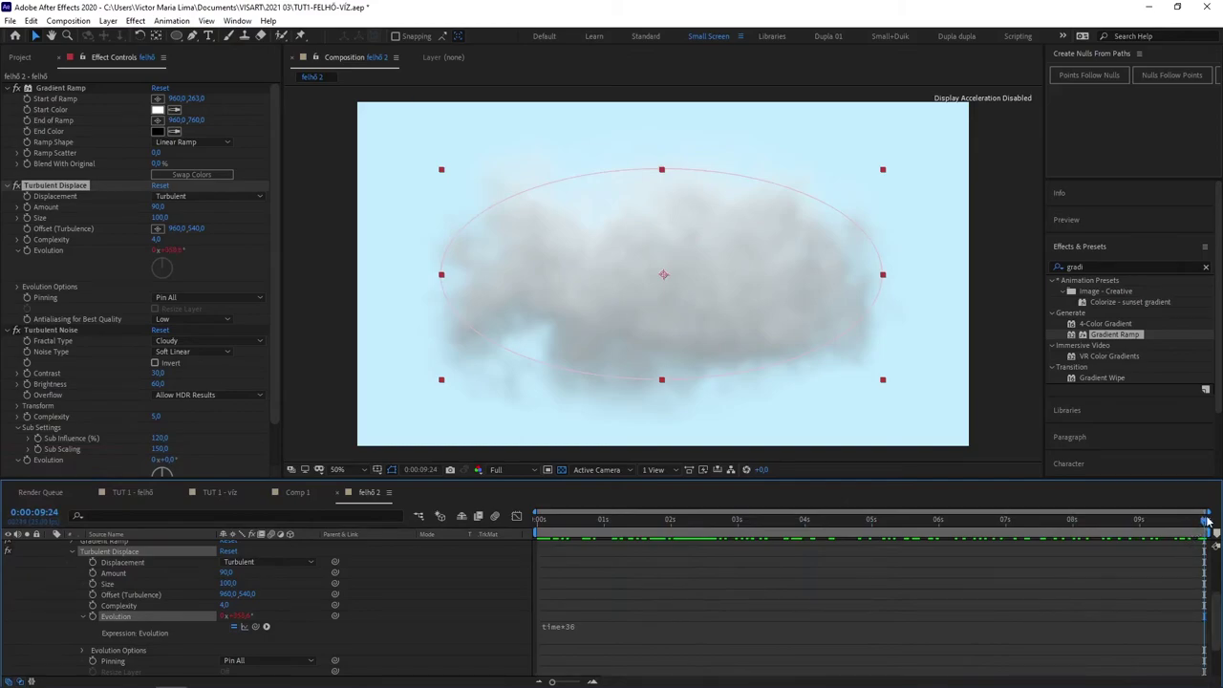
{"action": "mouse_move", "coordinate": [1205, 522]}
{"action": "left_mouse_down"}
{"action": "mouse_move", "coordinate": [514, 579]}
{"action": "mouse_move", "coordinate": [1078, 580]}
{"action": "left_mouse_up"}
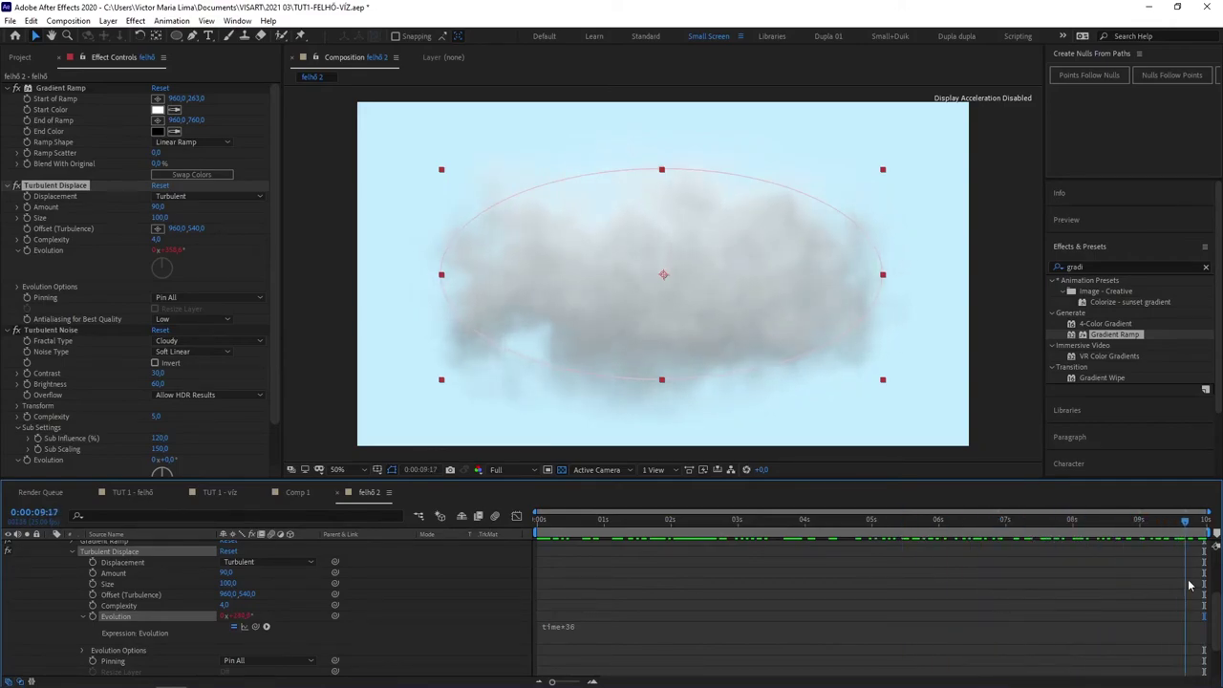
{"action": "left_click_drag", "start_coordinate": [1080, 586], "coordinate": [1210, 574]}
{"action": "mouse_move", "coordinate": [1199, 538]}
{"action": "left_mouse_down"}
{"action": "mouse_move", "coordinate": [1078, 543]}
{"action": "mouse_move", "coordinate": [824, 589]}
{"action": "mouse_move", "coordinate": [1177, 580]}
{"action": "left_mouse_up"}
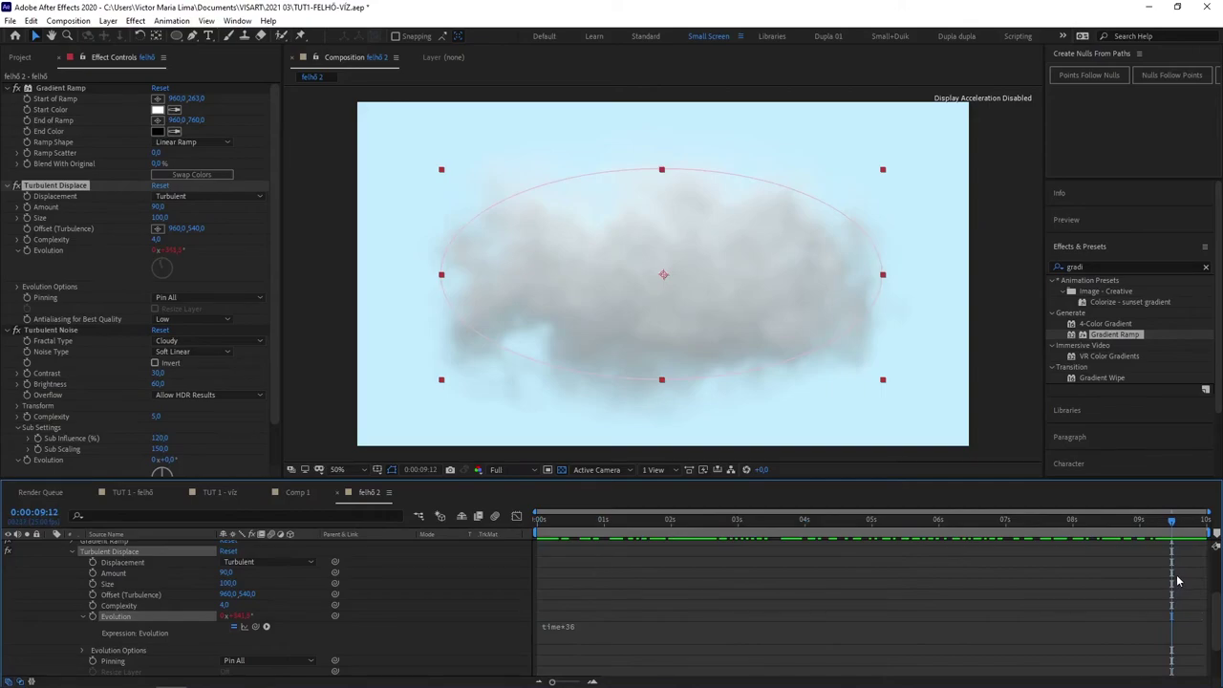
{"action": "key", "text": "space"}
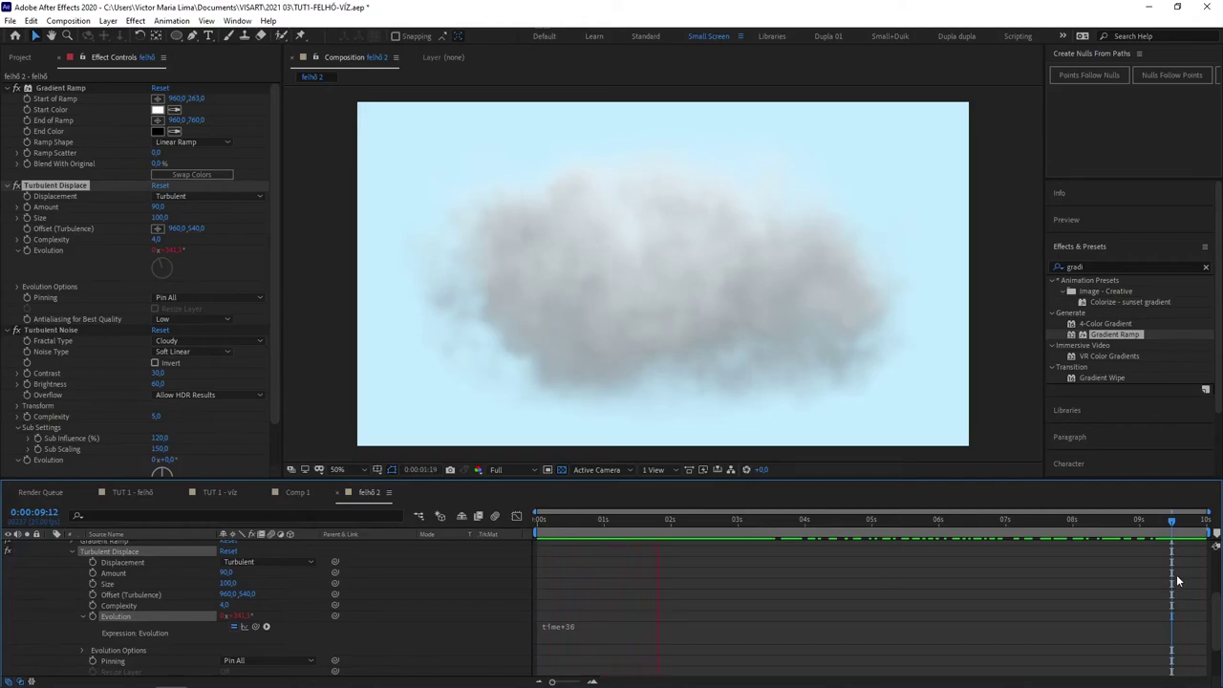
{"action": "key", "text": "space"}
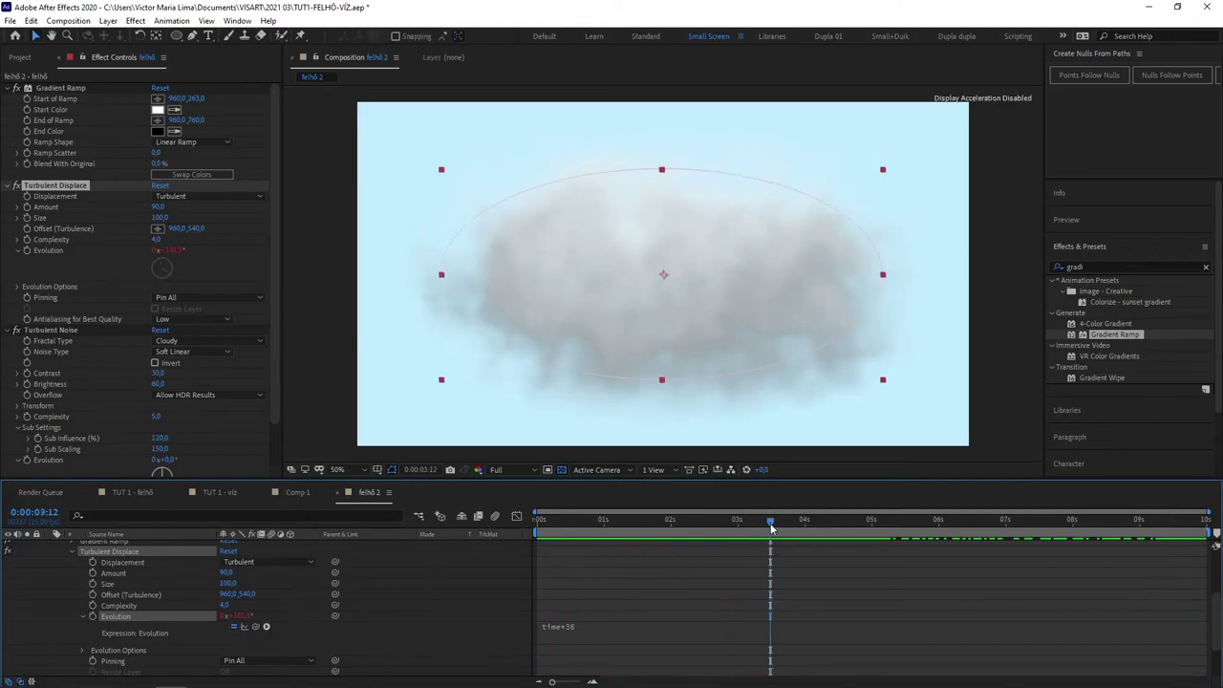
{"action": "mouse_move", "coordinate": [771, 528]}
{"action": "left_mouse_down"}
{"action": "mouse_move", "coordinate": [967, 542]}
{"action": "mouse_move", "coordinate": [633, 517]}
{"action": "mouse_move", "coordinate": [1211, 542]}
{"action": "left_mouse_up"}
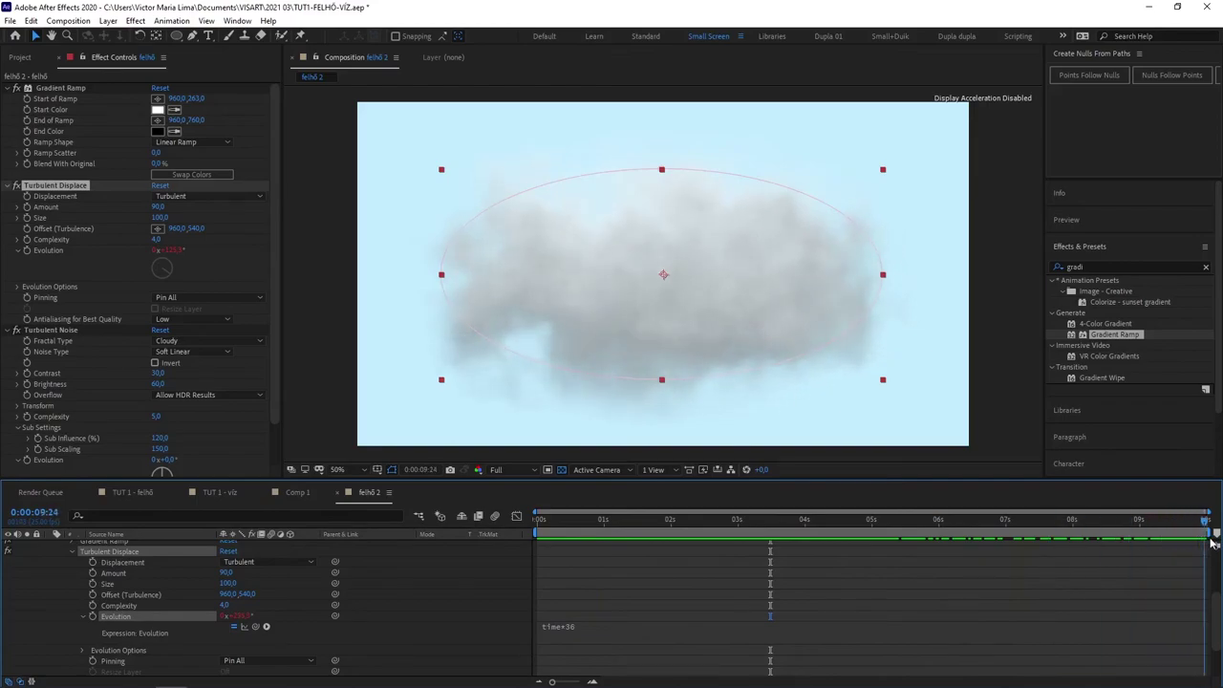
- Add an expression to the Turbulent Noise Evolution and move to about five seconds
{"action": "scroll", "coordinate": [64, 387], "scroll_direction": "down", "scroll_amount": 1}
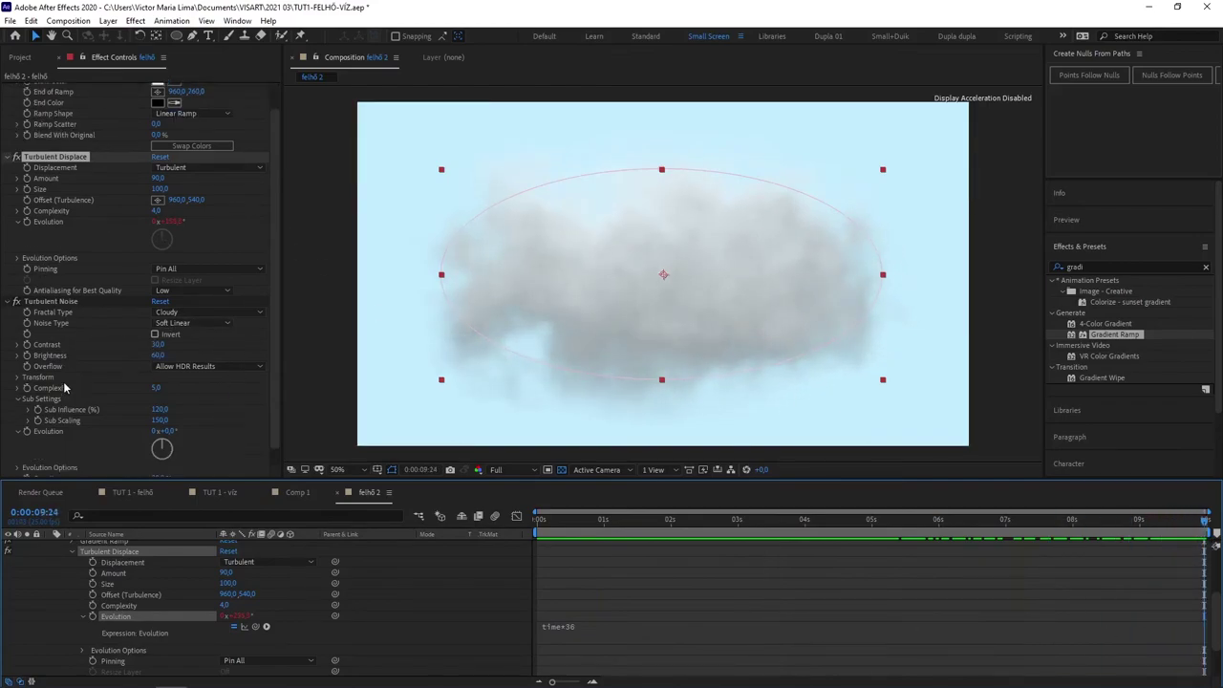
{"action": "scroll", "coordinate": [64, 387], "scroll_direction": "down", "scroll_amount": 1}
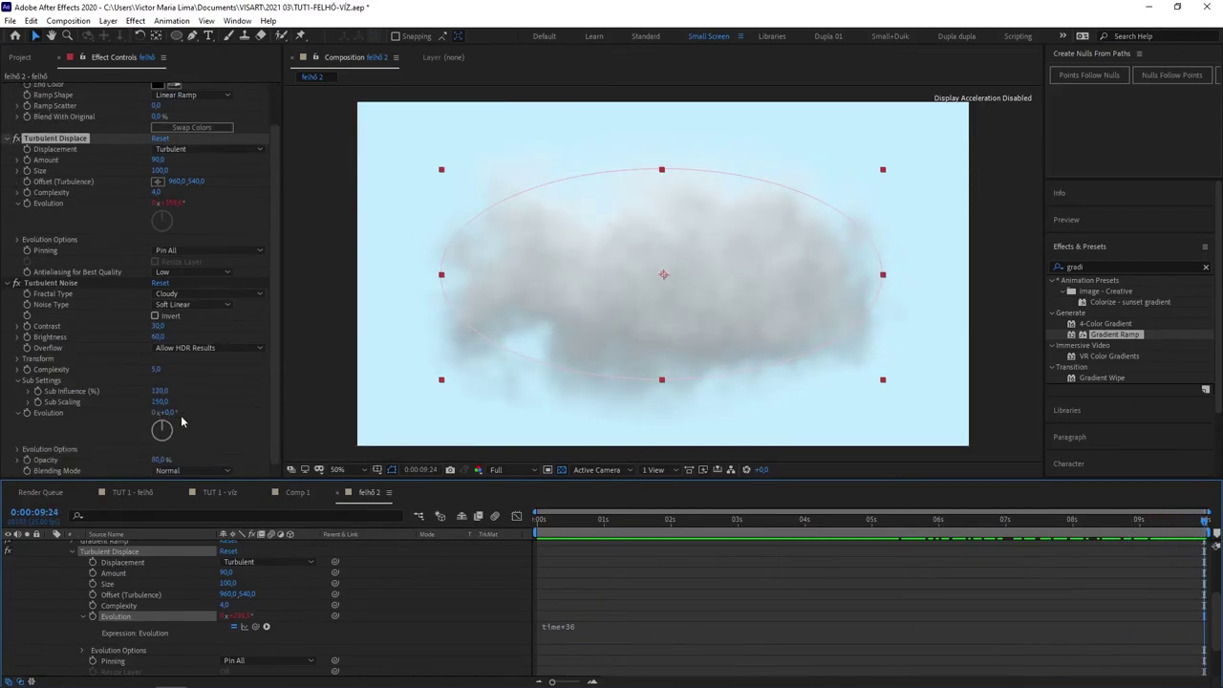
{"action": "left_click", "coordinate": [26, 414], "text": "alt"}
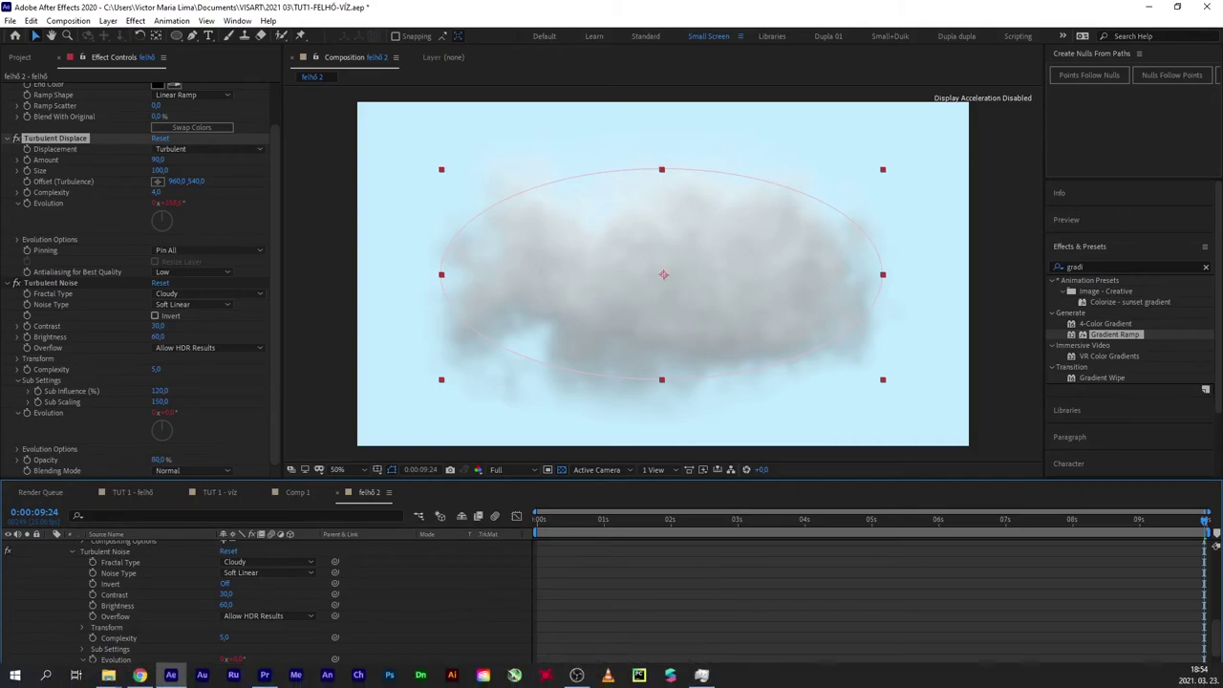
{"action": "type", "text": "time*30"}
{"action": "left_click", "coordinate": [737, 563]}
{"action": "left_click_drag", "start_coordinate": [1086, 519], "coordinate": [696, 517]}
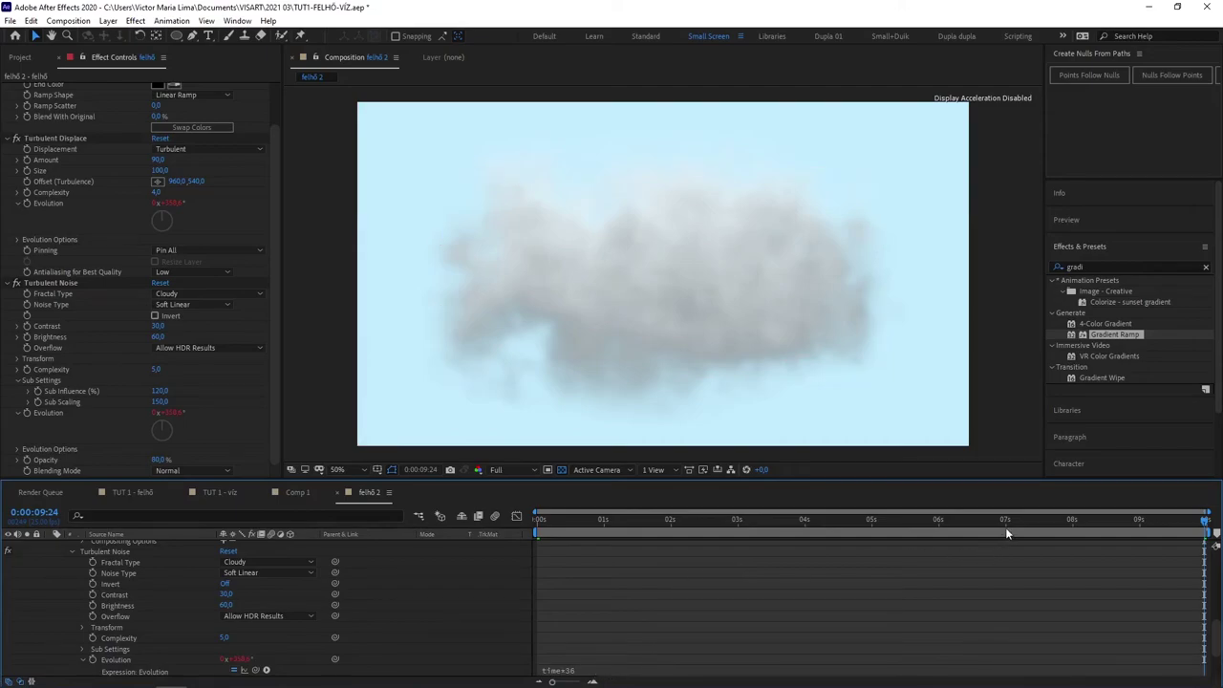
{"action": "left_click", "coordinate": [873, 519]}
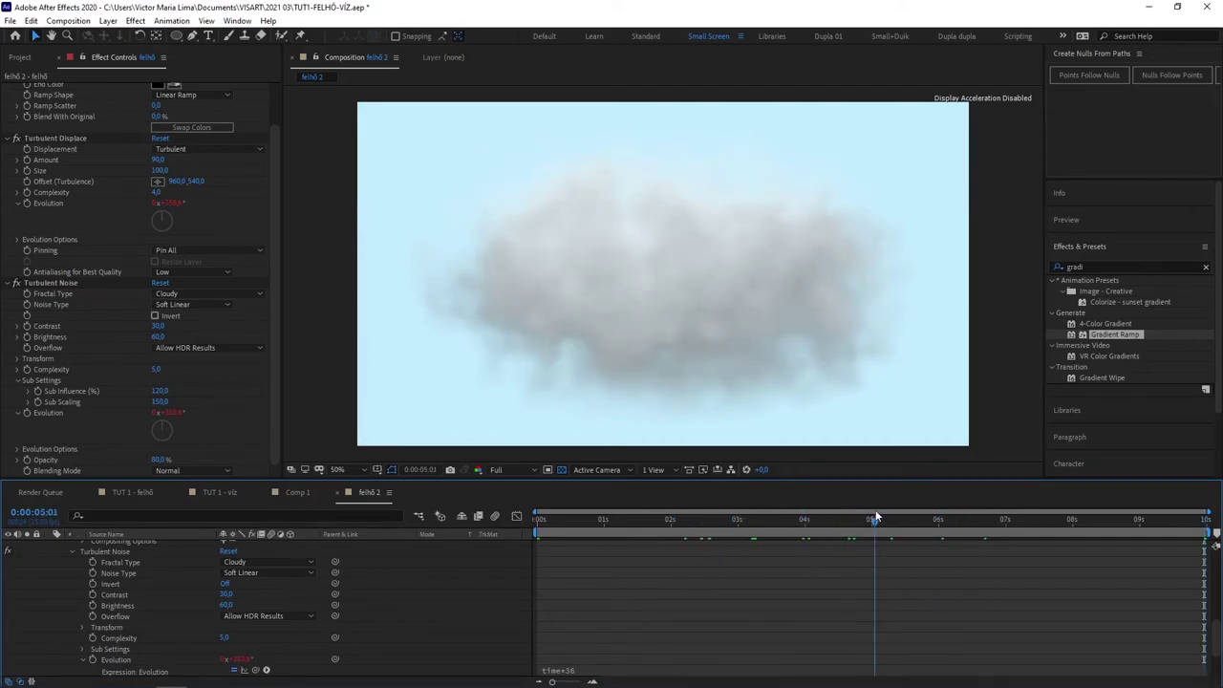
- Make the expression read time*-36 and check the cloud at 0:00:07:21
{"action": "left_click", "coordinate": [585, 668]}
{"action": "left_click", "coordinate": [590, 669]}
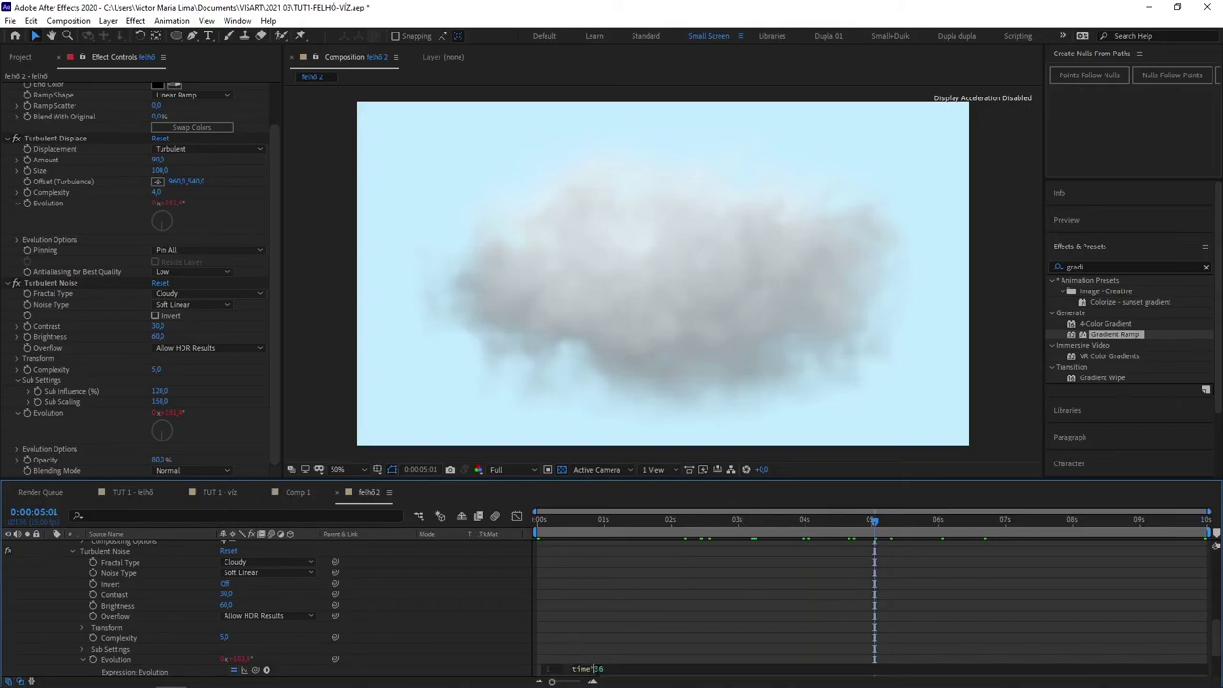
{"action": "type", "text": "-"}
{"action": "left_click", "coordinate": [644, 587]}
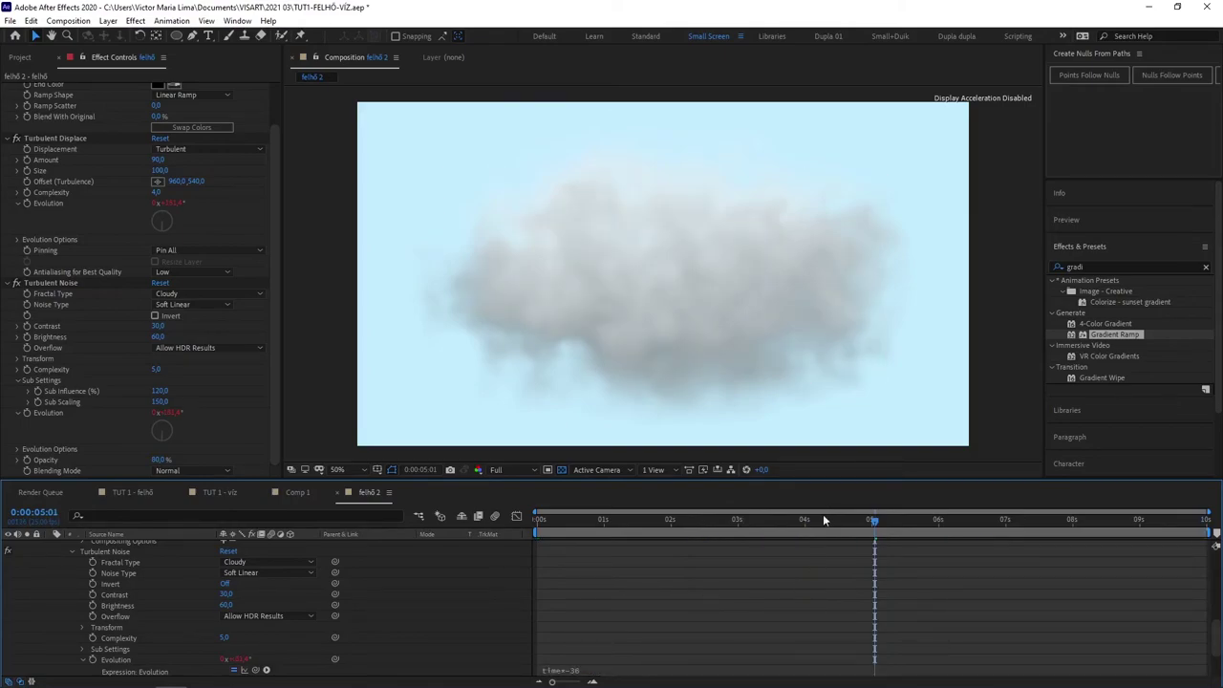
{"action": "left_click_drag", "start_coordinate": [872, 524], "coordinate": [1061, 519]}
{"action": "scroll", "coordinate": [550, 602], "scroll_direction": "down", "scroll_amount": 1}
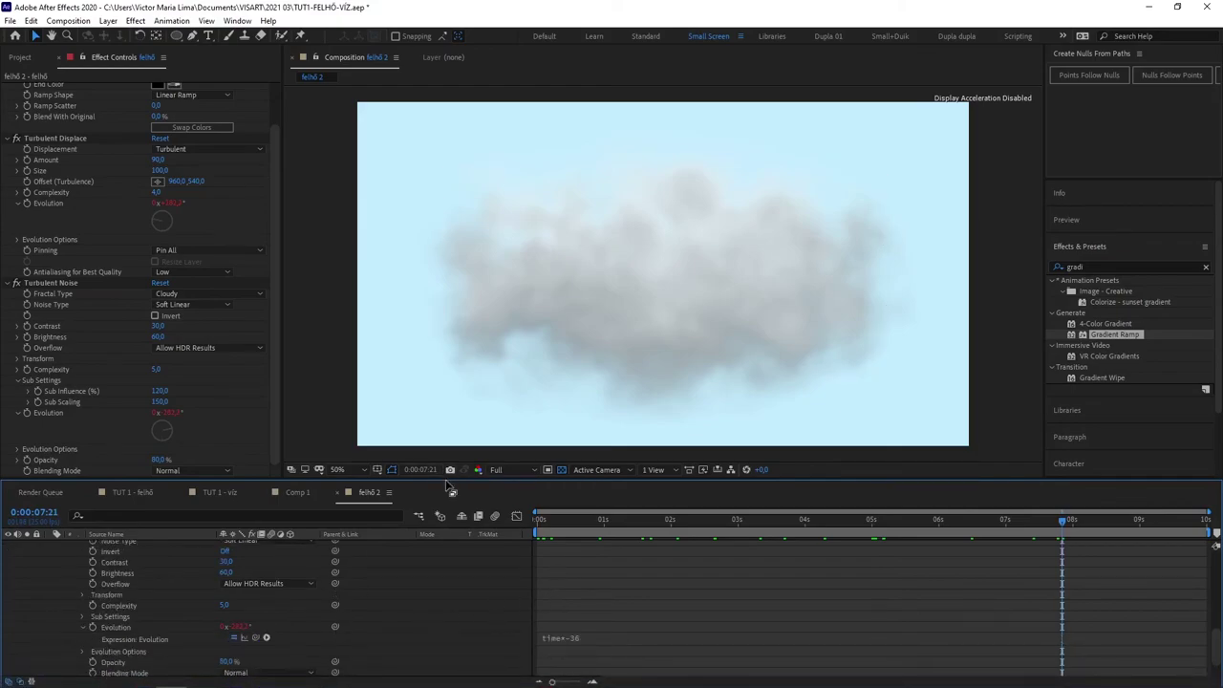
- Enlarge the timeline and pick-whip the Turbulent Noise Evolution expression to the Turbulent Displace Evolution property
{"action": "left_click_drag", "start_coordinate": [453, 487], "coordinate": [461, 274]}
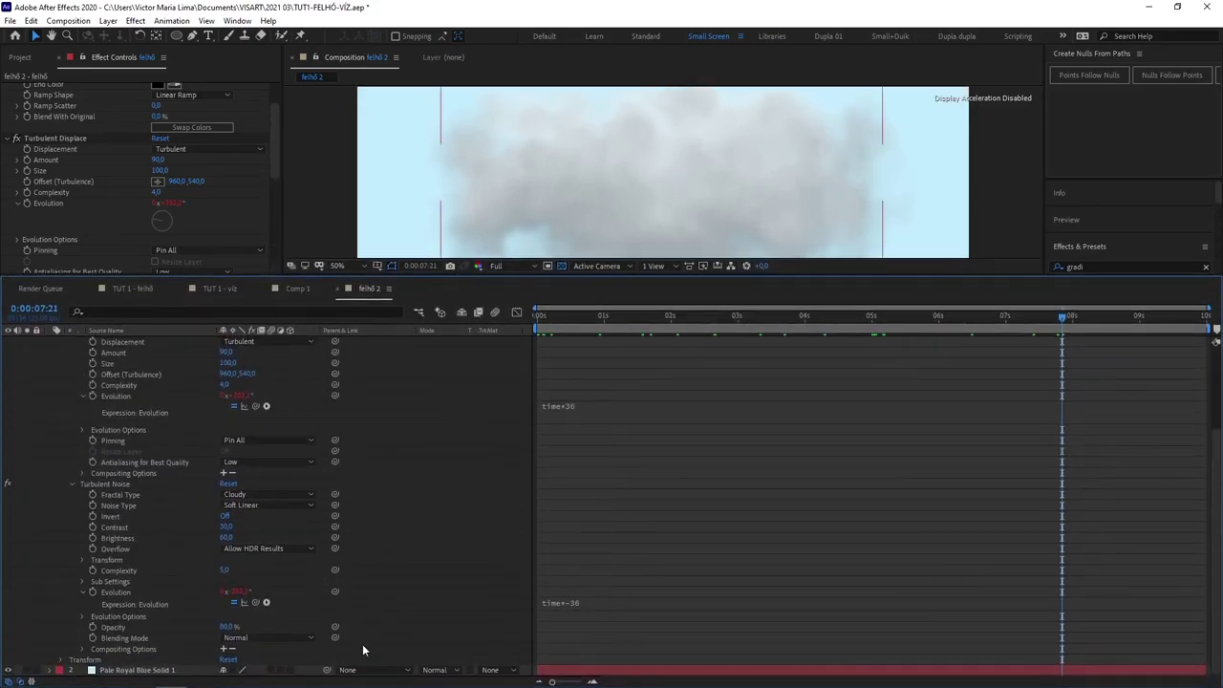
{"action": "left_click", "coordinate": [117, 594]}
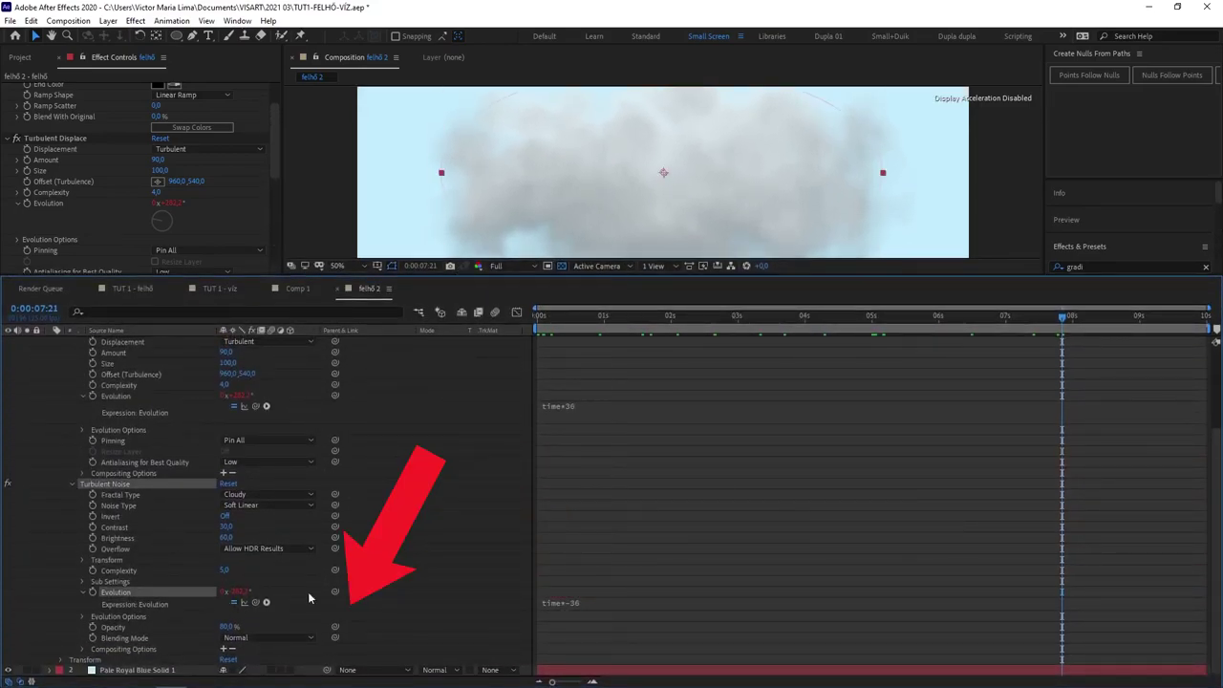
{"action": "scroll", "coordinate": [305, 550], "scroll_direction": "up", "scroll_amount": 1}
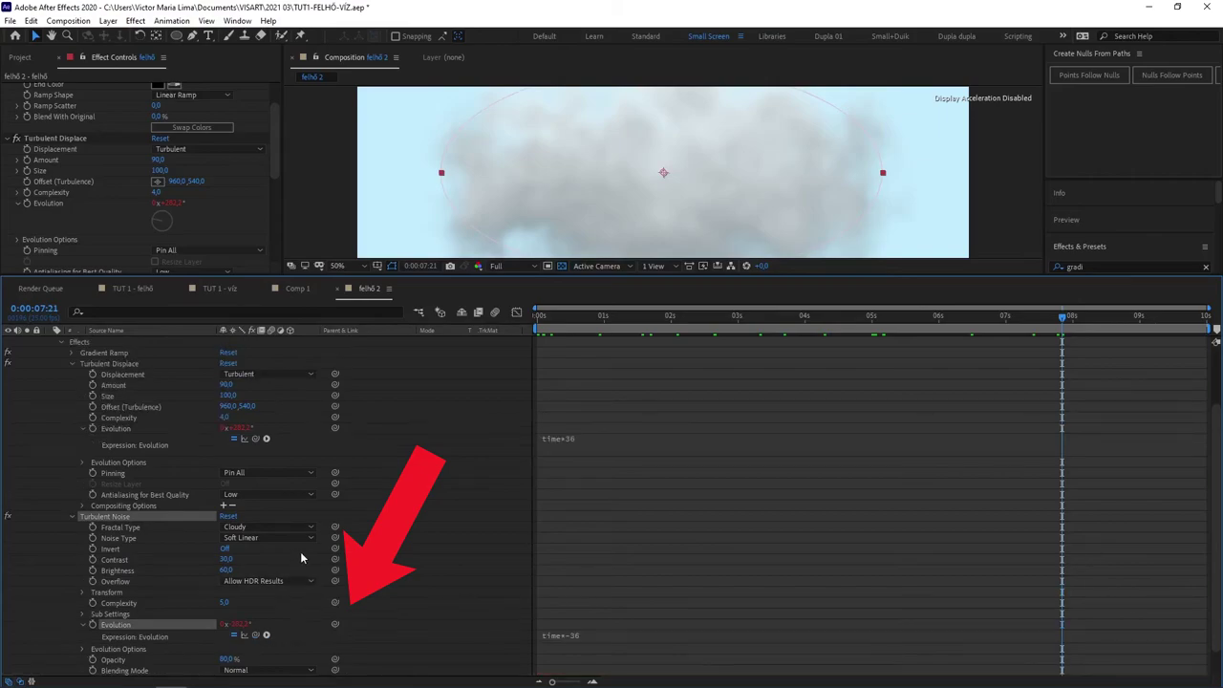
{"action": "left_click_drag", "start_coordinate": [335, 623], "coordinate": [239, 430]}
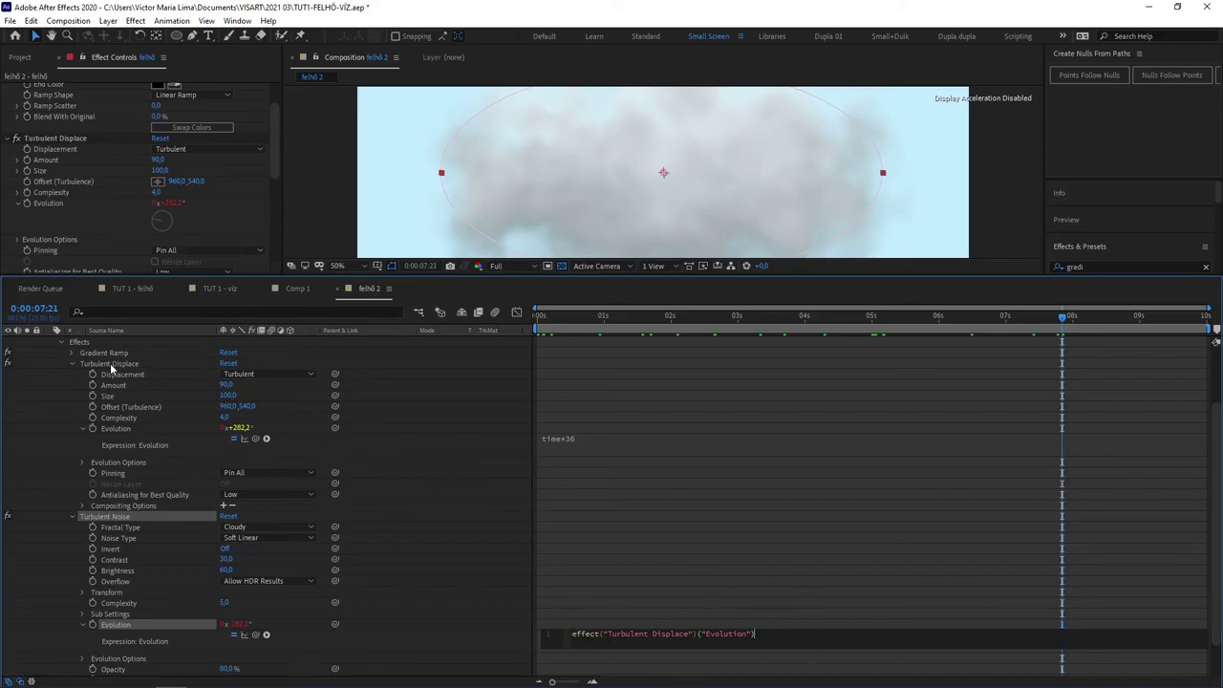
- Commit the effect("Turbulent Displace")("Evolution") link and scrub the time indicator to compare the cloud
{"action": "double_click", "coordinate": [712, 633]}
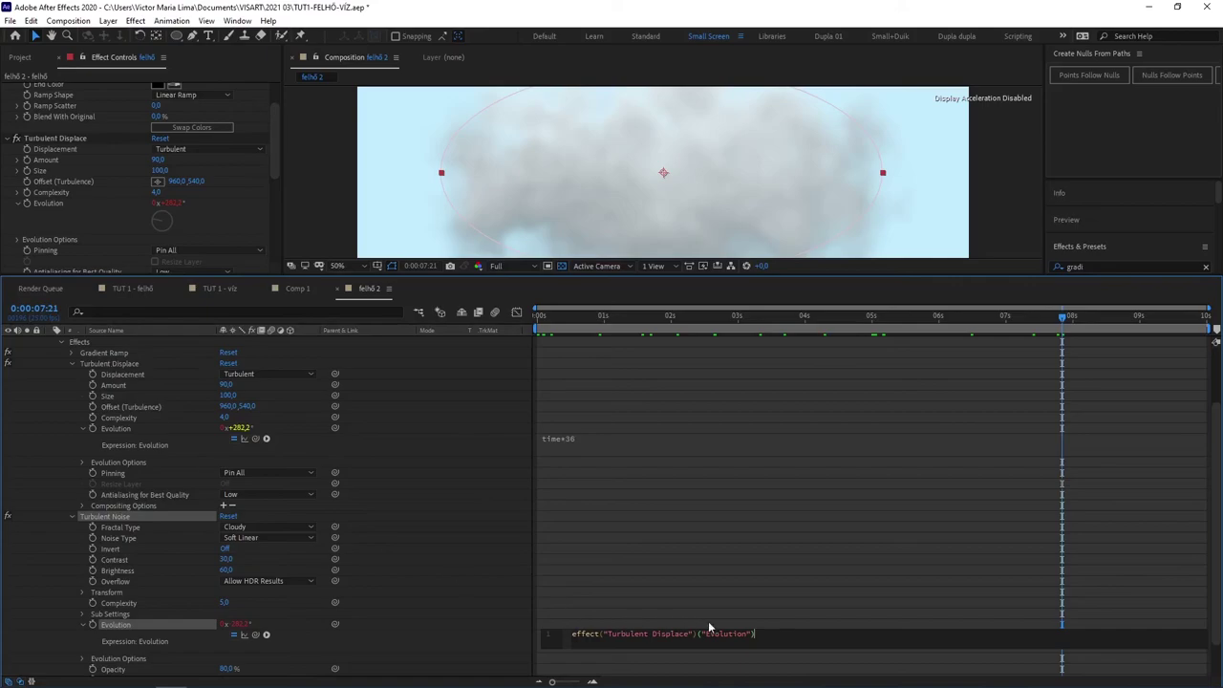
{"action": "left_click", "coordinate": [793, 476]}
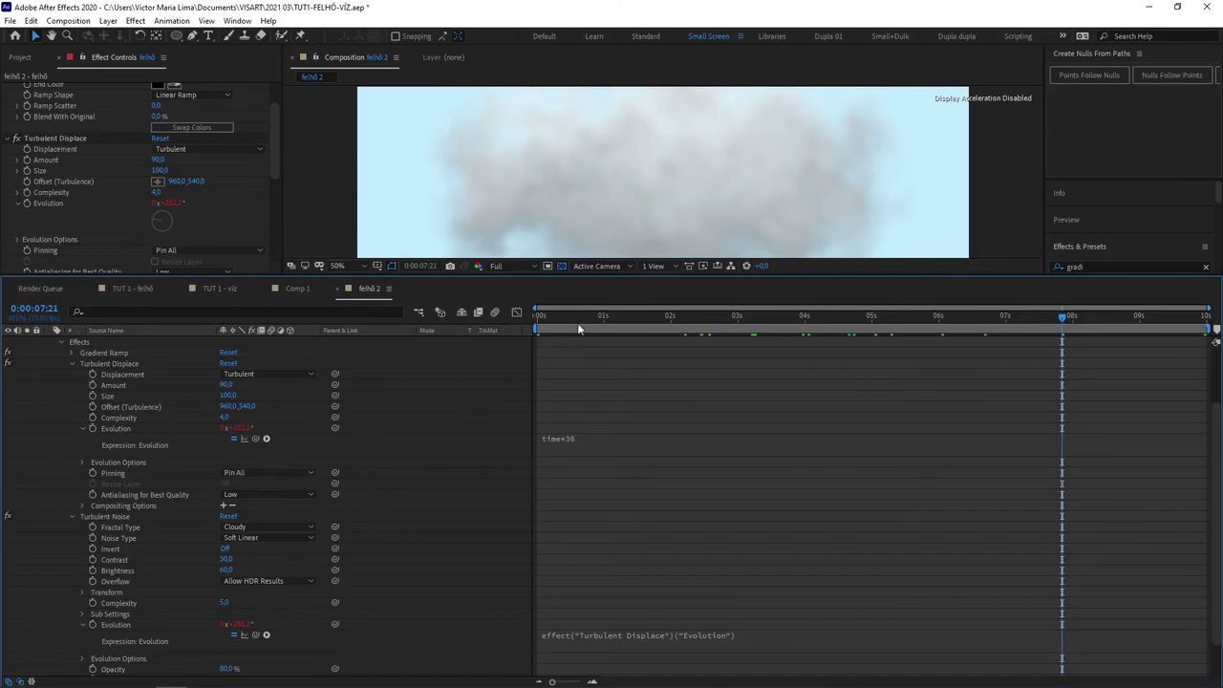
{"action": "left_click_drag", "start_coordinate": [584, 317], "coordinate": [960, 317]}
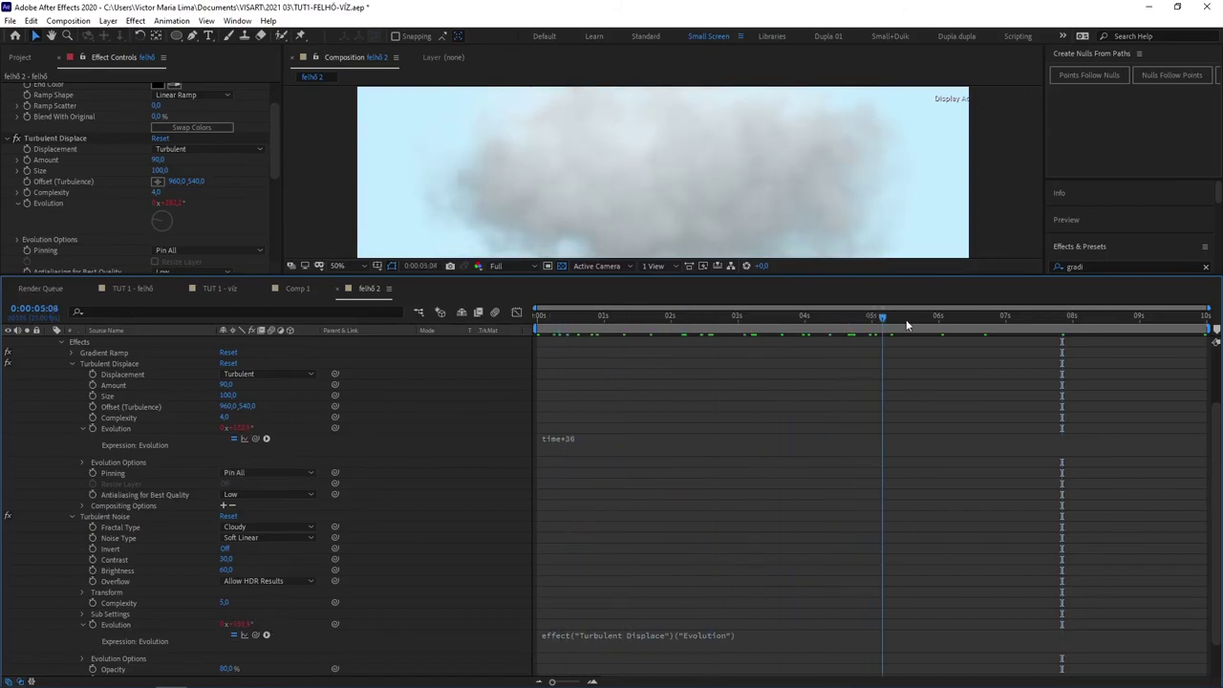
- Append *-2 to the Turbulent Noise Evolution expression and commit it
{"action": "left_click", "coordinate": [737, 639]}
{"action": "left_click", "coordinate": [760, 627]}
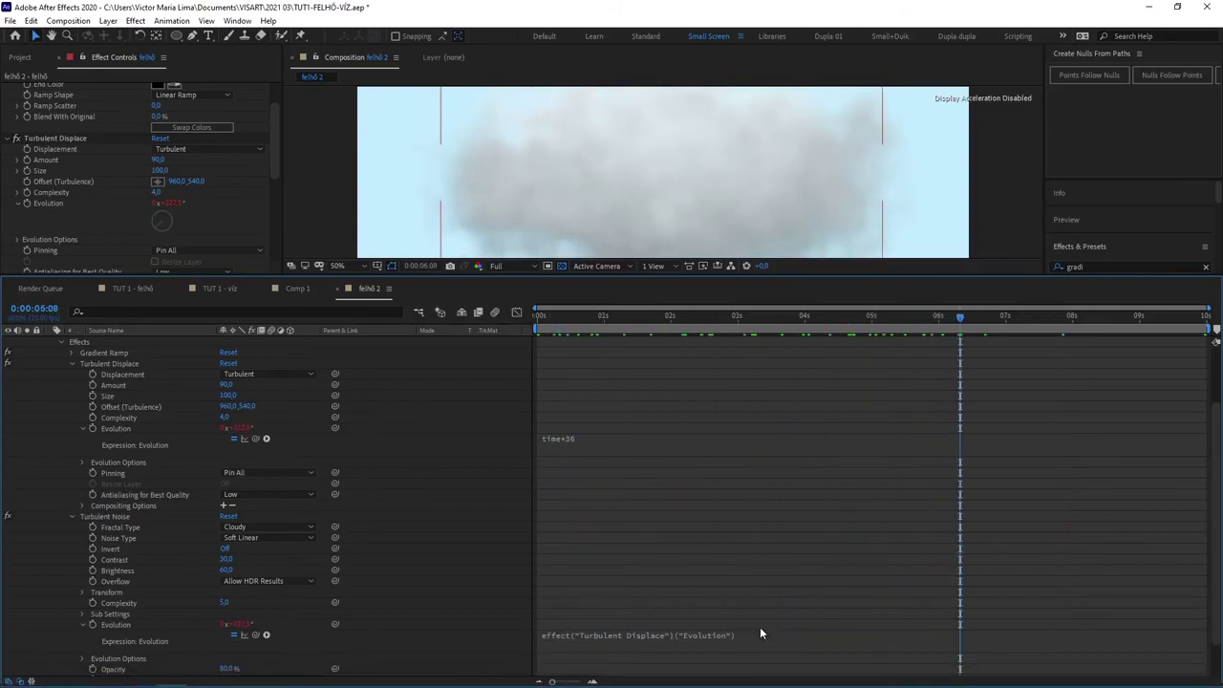
{"action": "left_click", "coordinate": [747, 636]}
{"action": "left_click", "coordinate": [819, 677]}
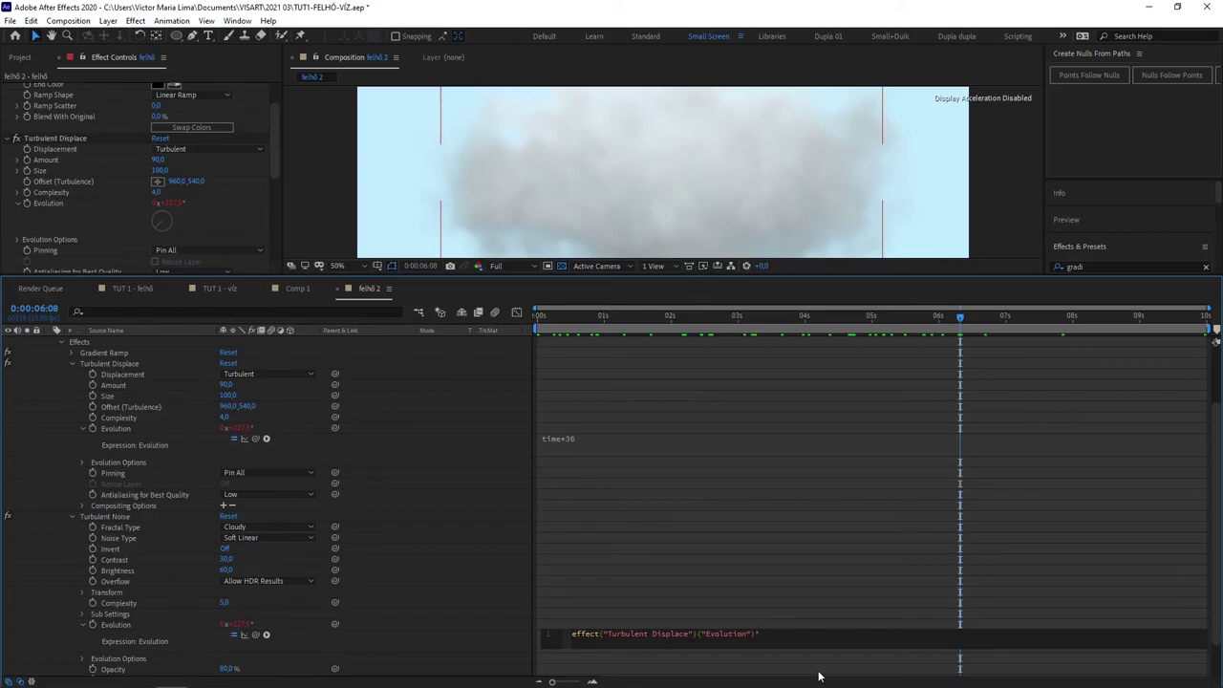
{"action": "type", "text": "-2"}
{"action": "left_click", "coordinate": [816, 562]}
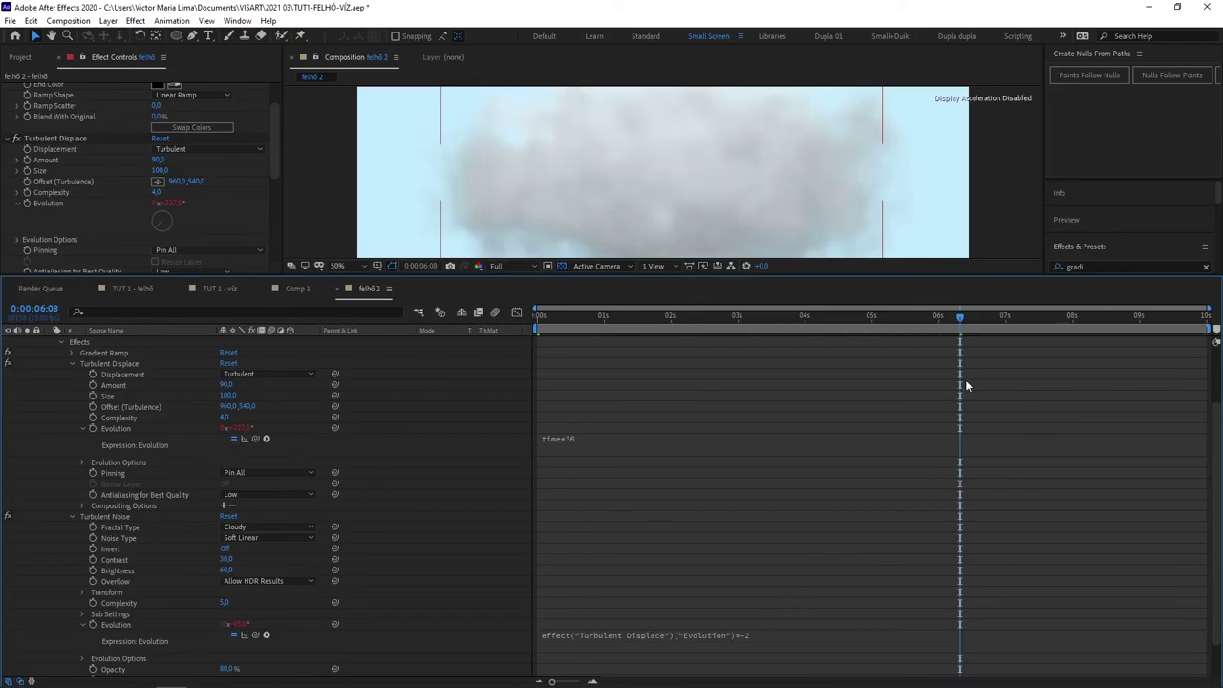
- Preview the cloud animation from near the start, with a smaller timeline and larger composition view
{"action": "mouse_move", "coordinate": [960, 329]}
{"action": "left_mouse_down"}
{"action": "mouse_move", "coordinate": [551, 365]}
{"action": "mouse_move", "coordinate": [896, 356]}
{"action": "mouse_move", "coordinate": [451, 381]}
{"action": "left_mouse_up"}
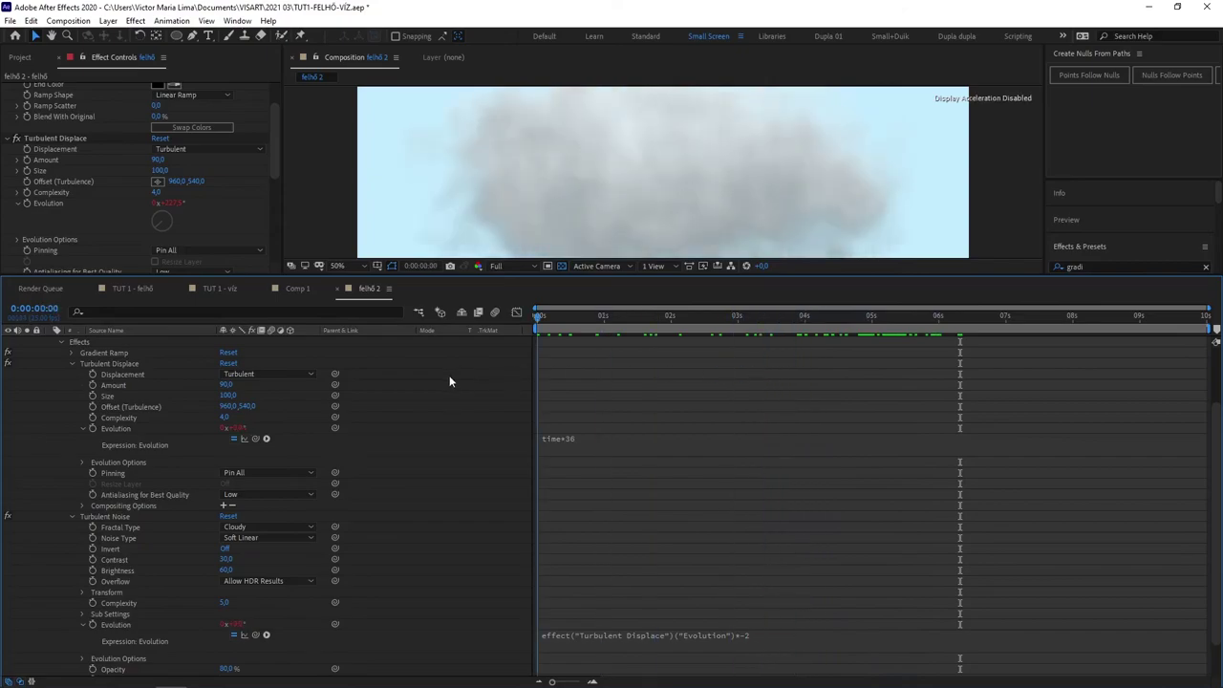
{"action": "key", "text": "space"}
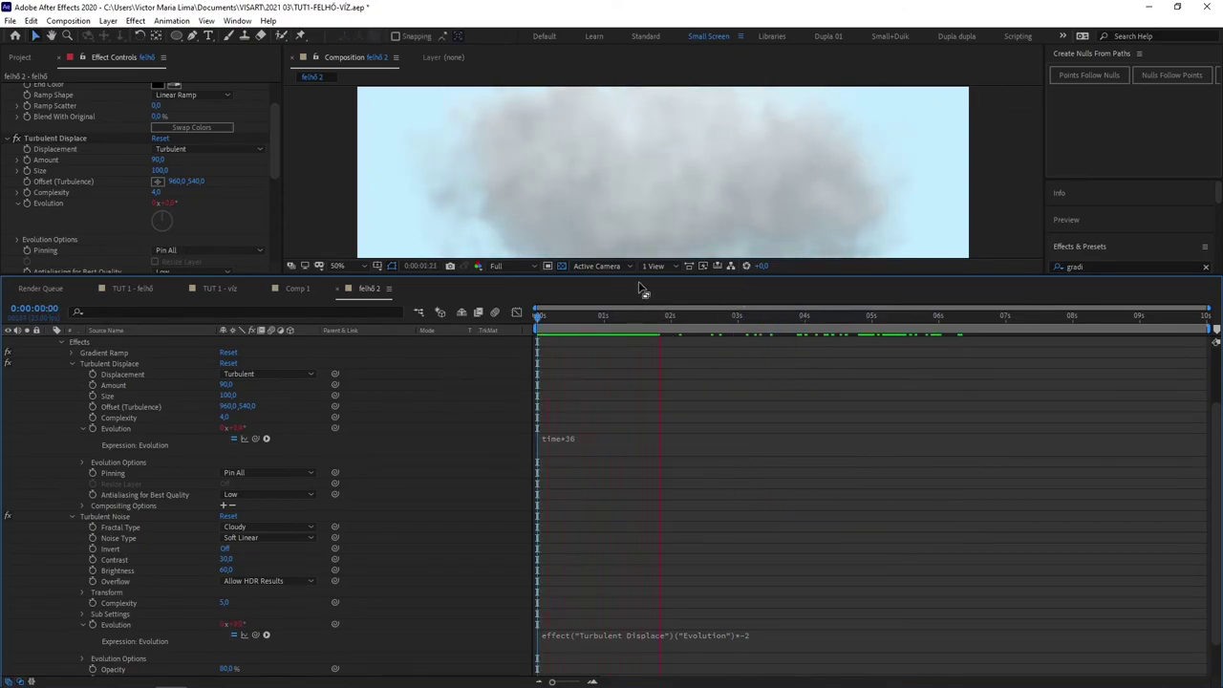
{"action": "left_click_drag", "start_coordinate": [640, 287], "coordinate": [668, 412]}
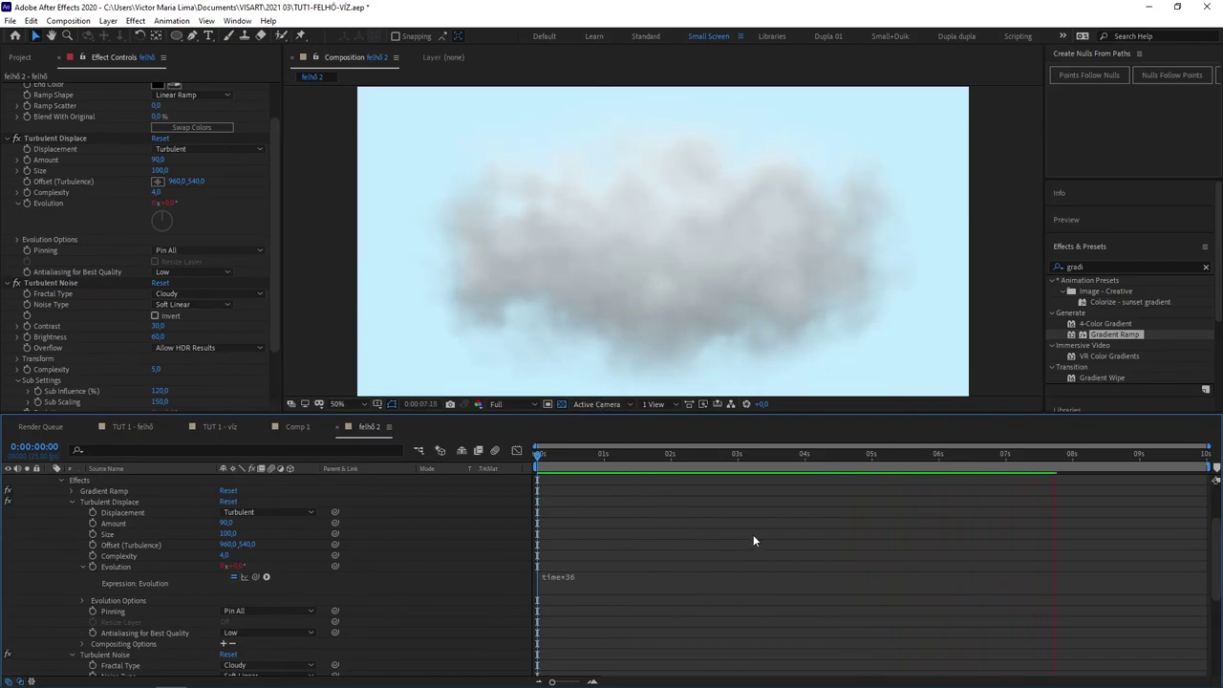
- Replace the -2 multiplier with -0.8 in the Turbulent Noise Evolution expression and preview the slower cloud
{"action": "key", "text": "space"}
{"action": "scroll", "coordinate": [806, 542], "scroll_direction": "down", "scroll_amount": 3}
{"action": "scroll", "coordinate": [806, 542], "scroll_direction": "down", "scroll_amount": 3}
{"action": "left_click", "coordinate": [739, 590]}
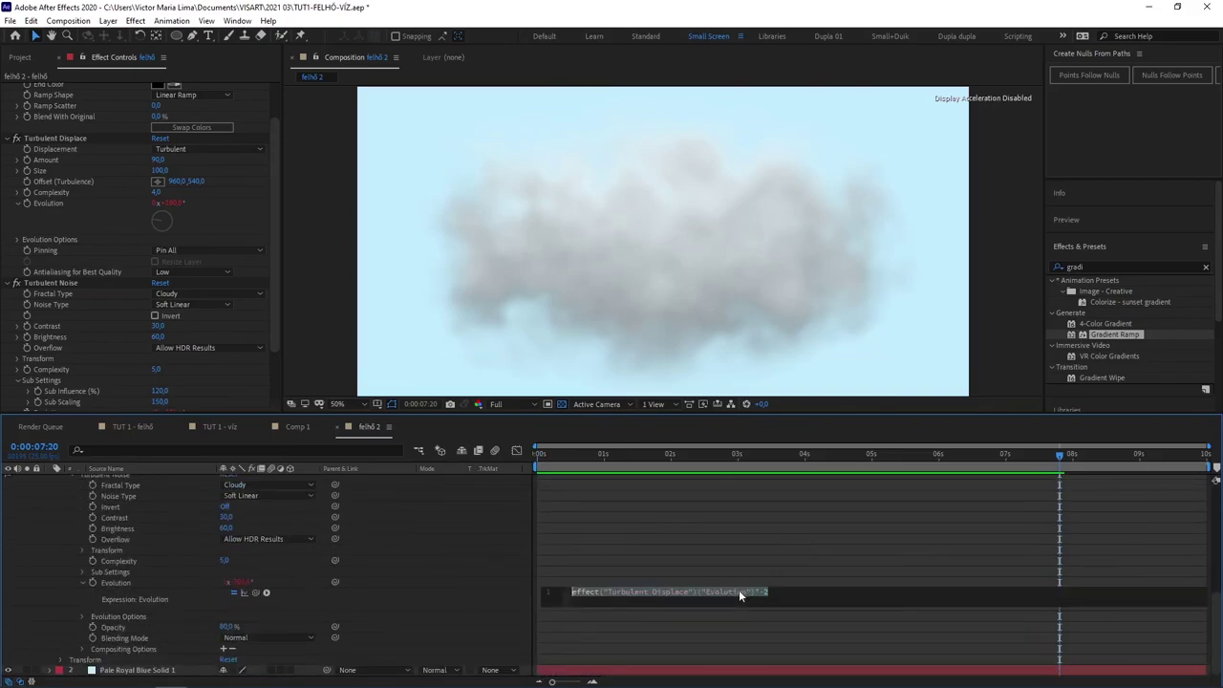
{"action": "left_click", "coordinate": [768, 591]}
{"action": "double_click", "coordinate": [765, 592]}
{"action": "type", "text": "-0.8"}
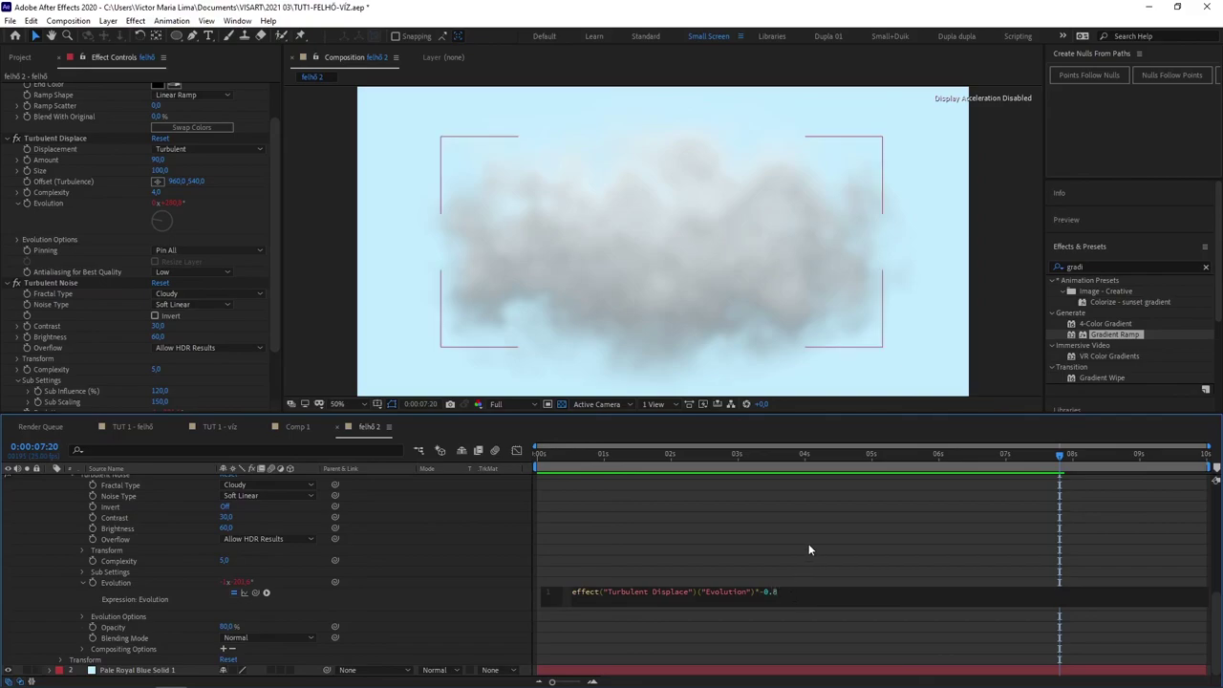
{"action": "left_click", "coordinate": [809, 544]}
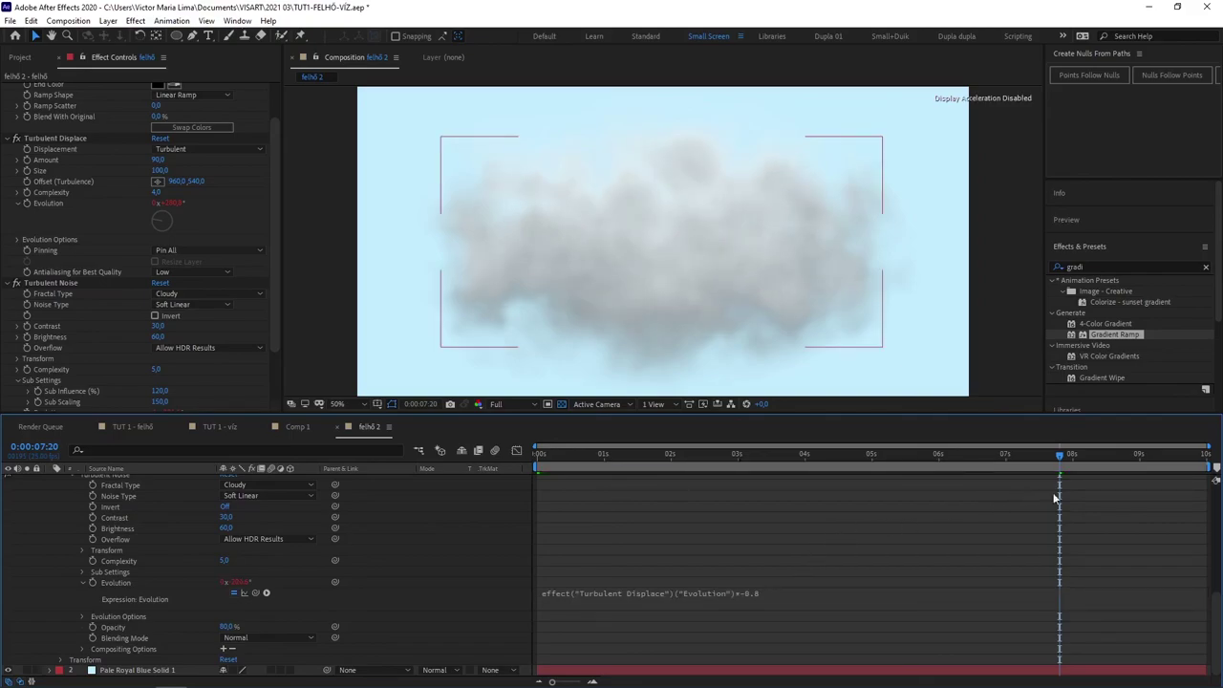
{"action": "key", "text": "space"}
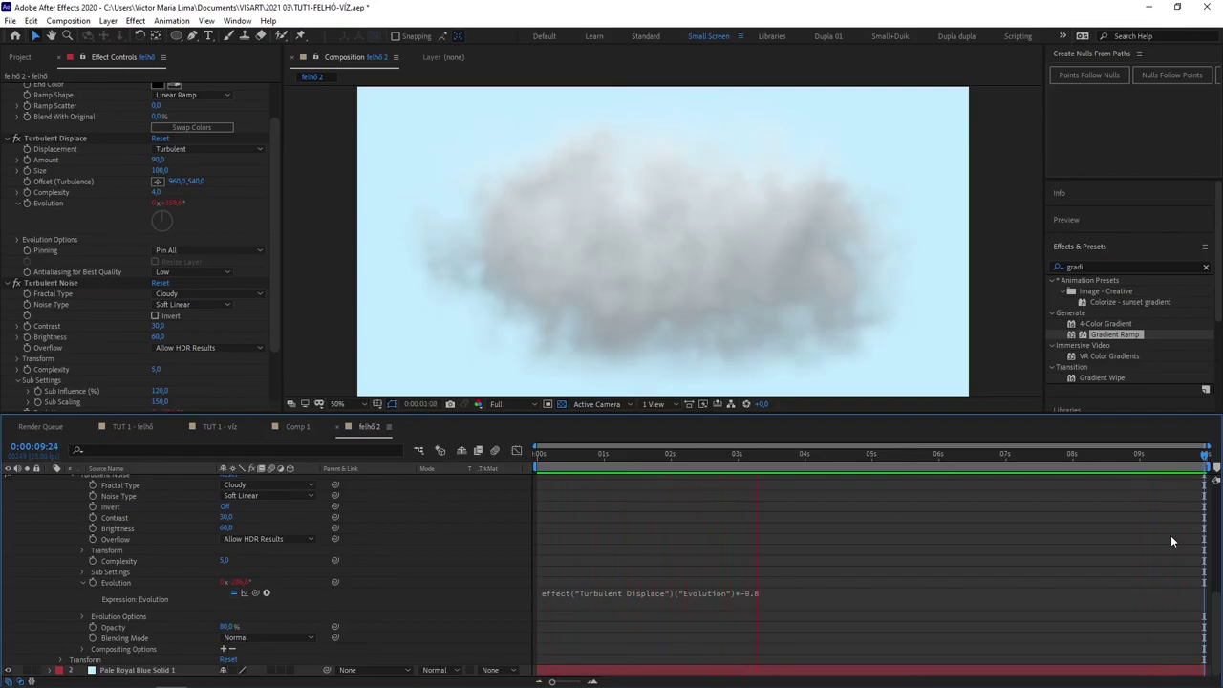
{"action": "key", "text": "space"}
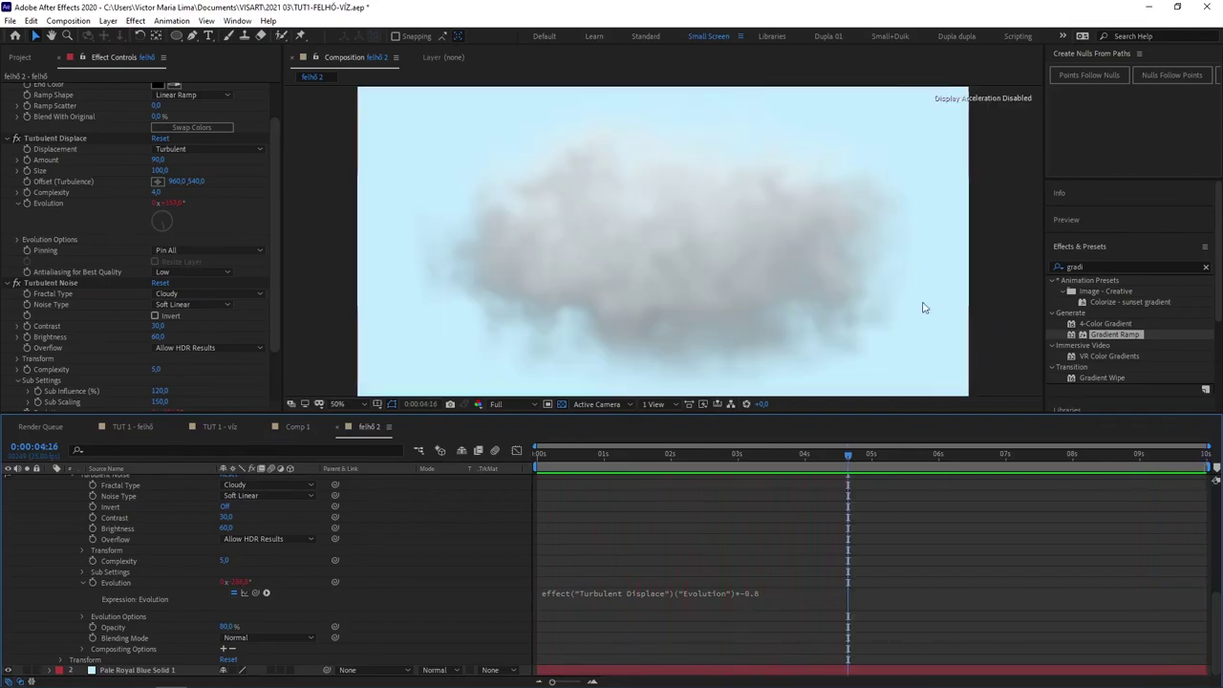